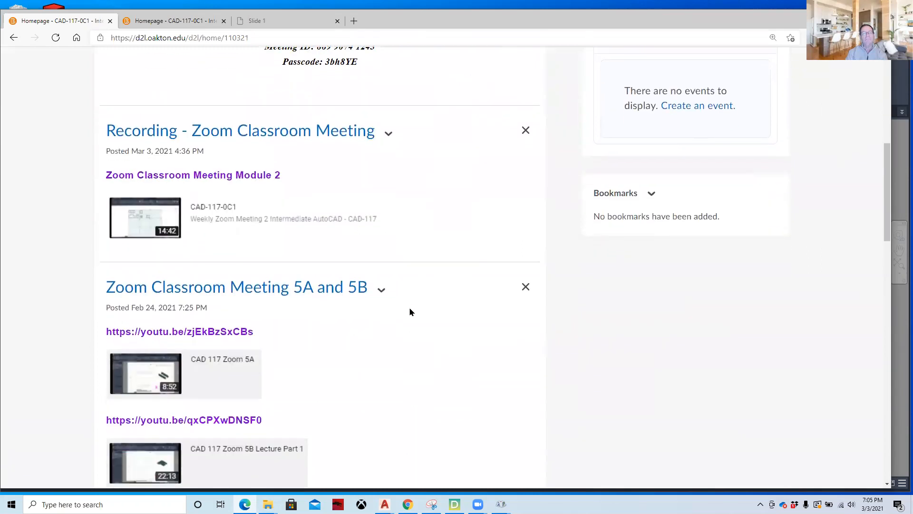
# - Review the Module 2 announcement, examining the top/front/side view example and the multiview drawing and 3D modeling illustrations
pyautogui.scroll(-3, 410, 312)
pyautogui.scroll(-8, 410, 312)
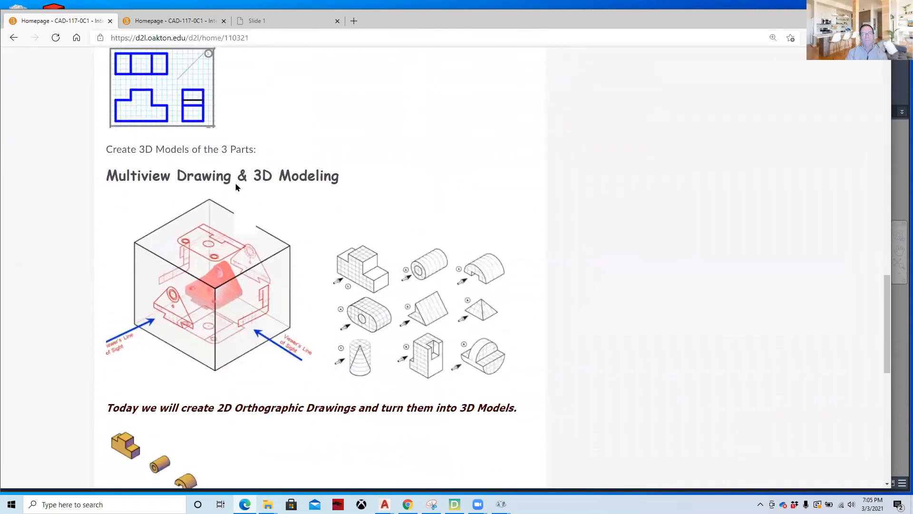
pyautogui.scroll(1, 235, 187)
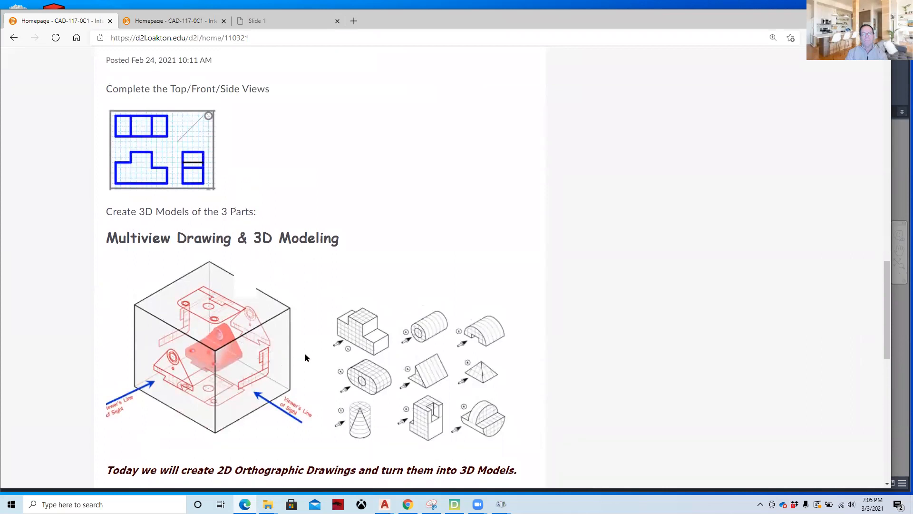
pyautogui.scroll(-1, 295, 345)
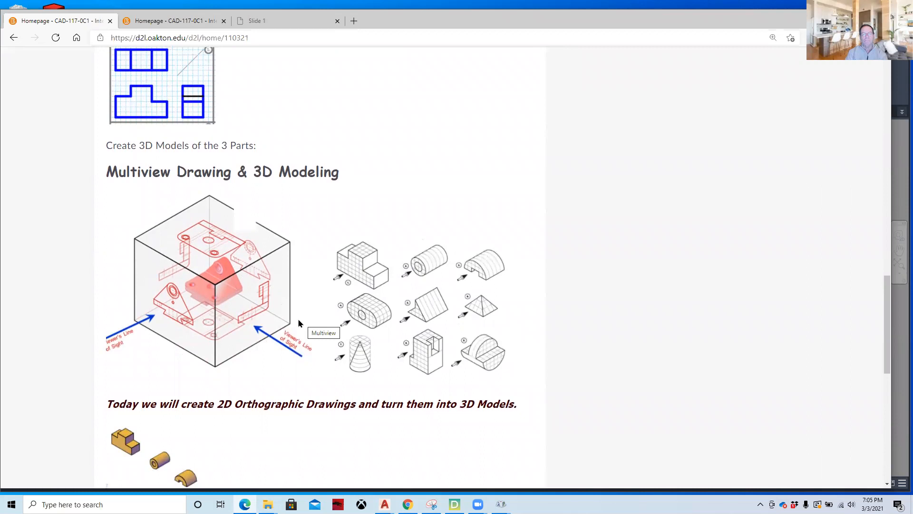
pyautogui.scroll(3, 276, 321)
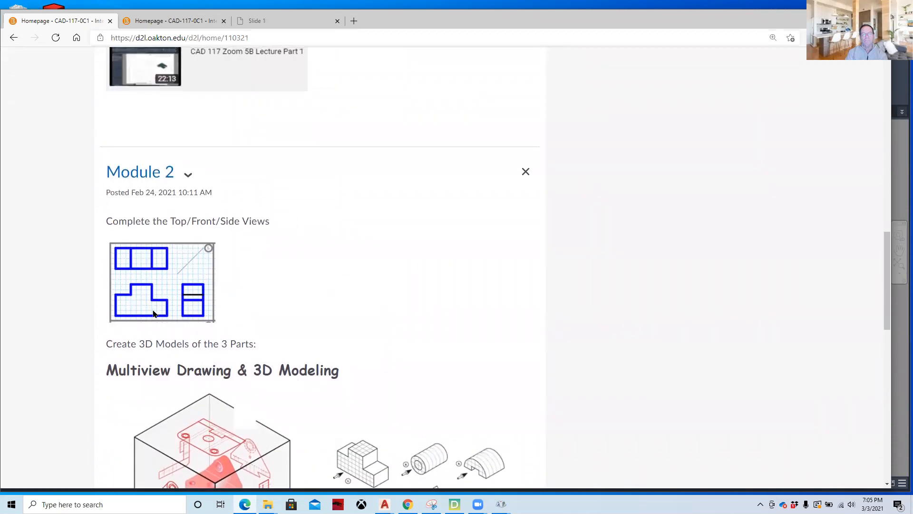
pyautogui.scroll(-3, 200, 288)
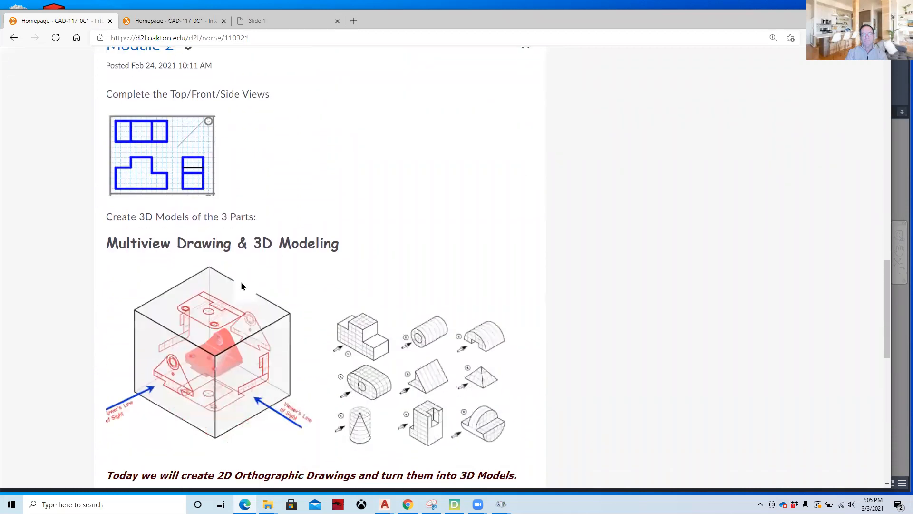
# - Open the Zoom Classroom Meeting Module 2 recording from the course announcements
pyautogui.scroll(13, 302, 292)
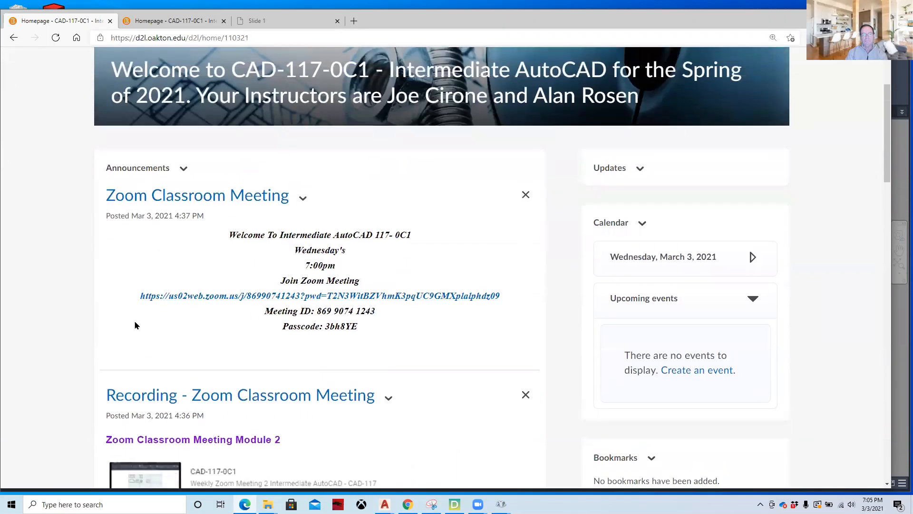
pyautogui.scroll(-2, 134, 325)
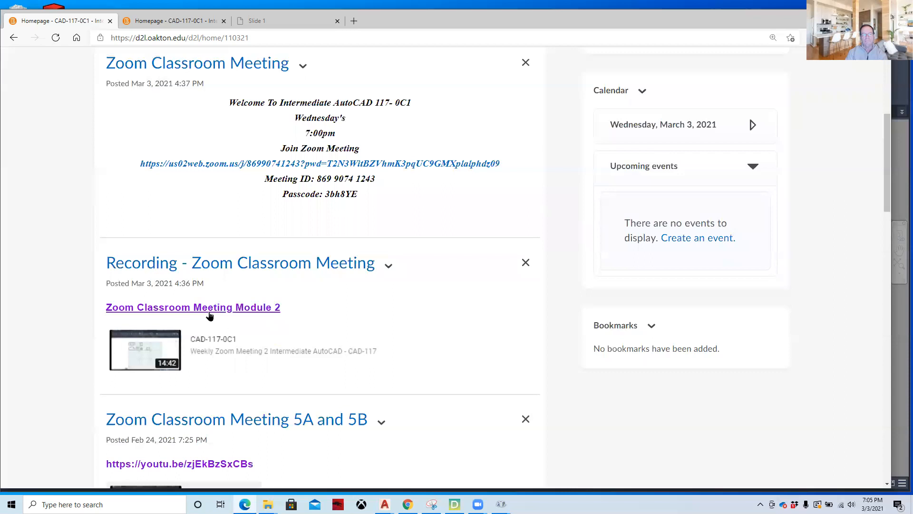
pyautogui.click(246, 308)
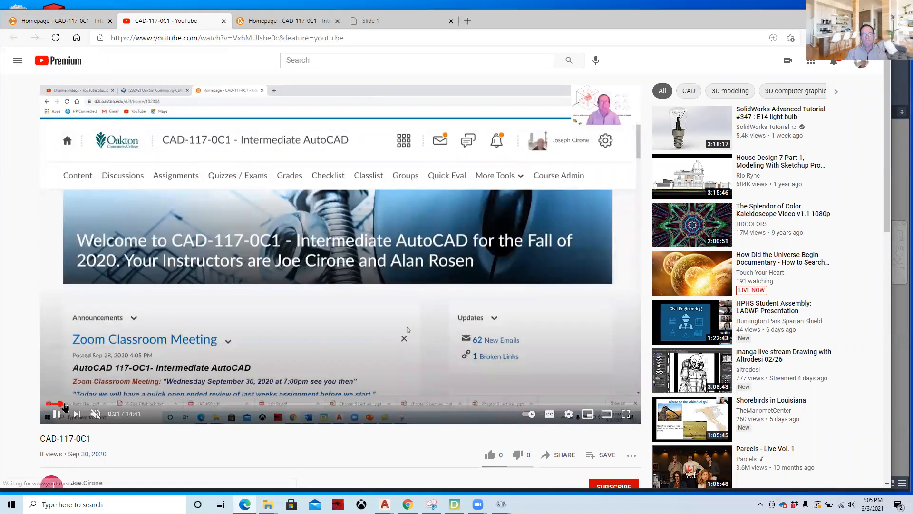
# - Skim the Module 2 meeting recording from the opening minutes to near its end, and pause it there
pyautogui.click(60, 404)
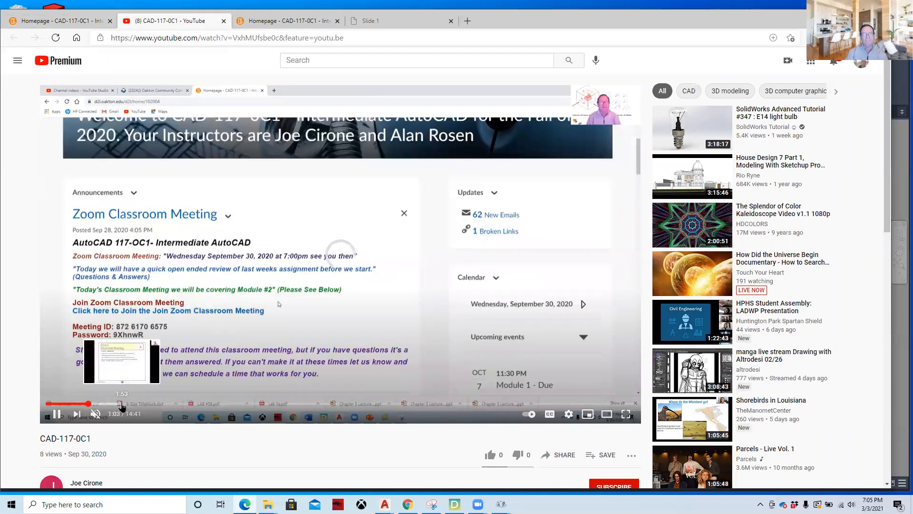
pyautogui.click(124, 404)
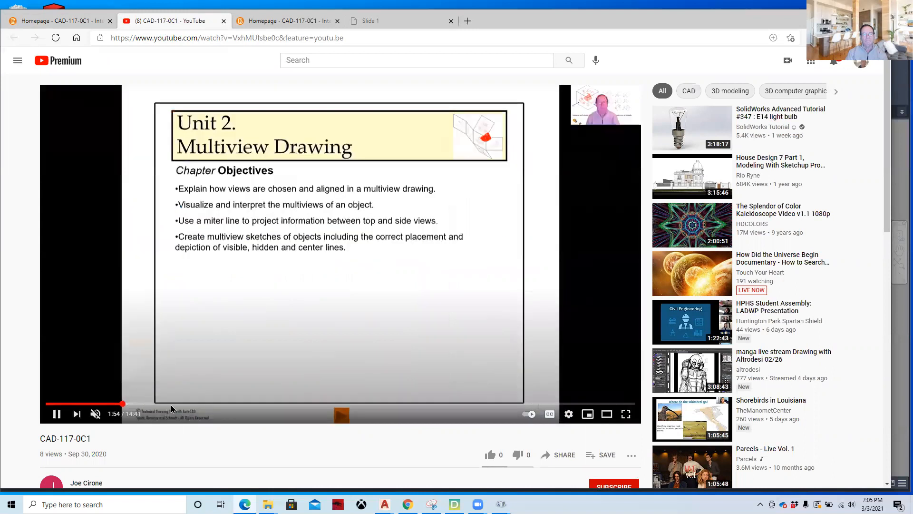
pyautogui.click(145, 403)
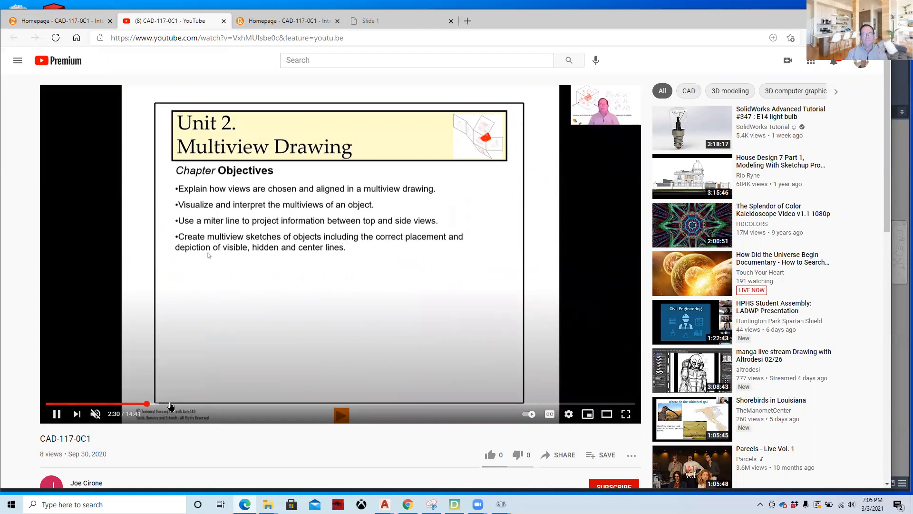
pyautogui.click(172, 403)
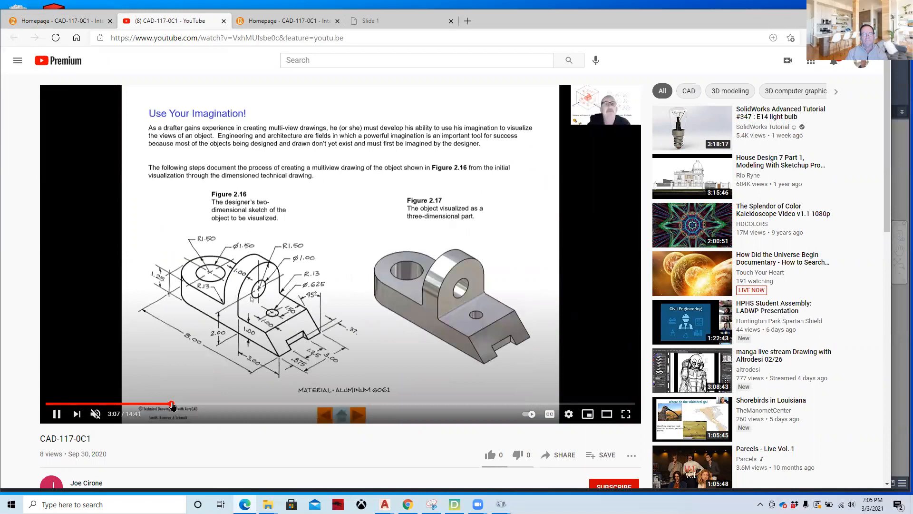
pyautogui.click(209, 403)
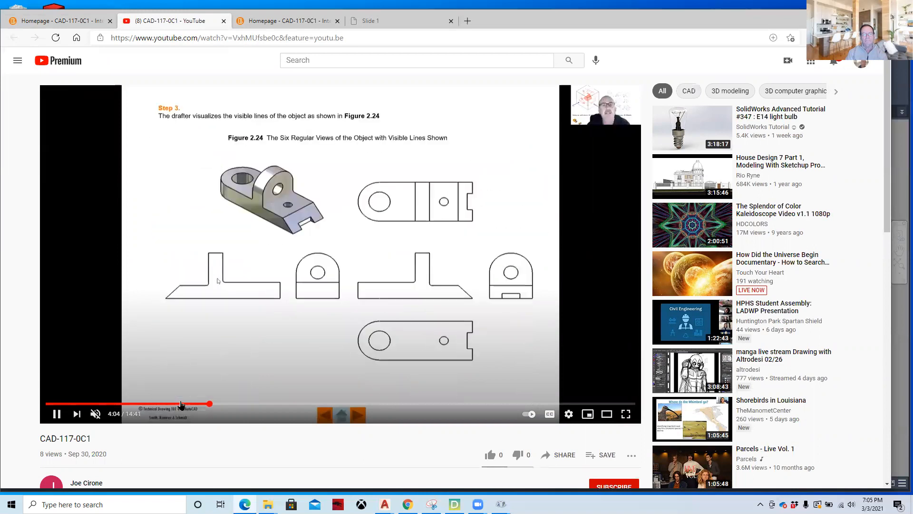
pyautogui.click(258, 403)
pyautogui.click(282, 403)
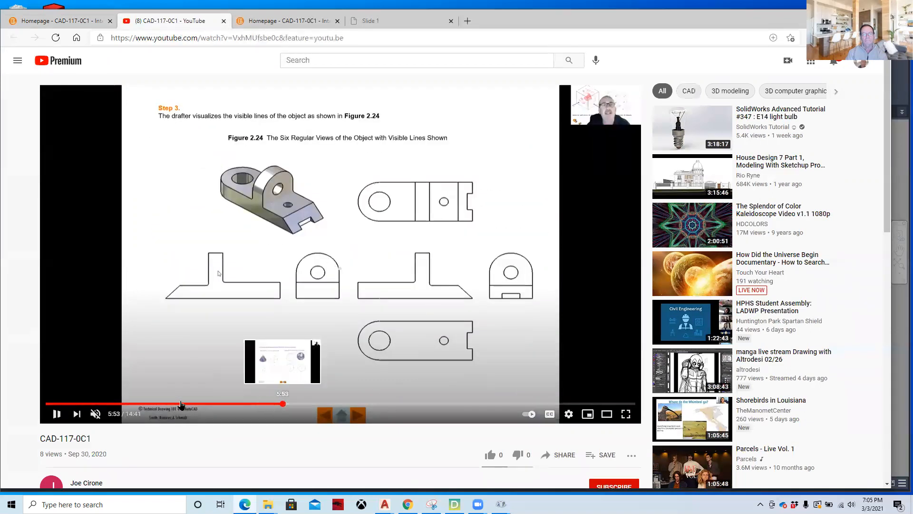
pyautogui.click(315, 404)
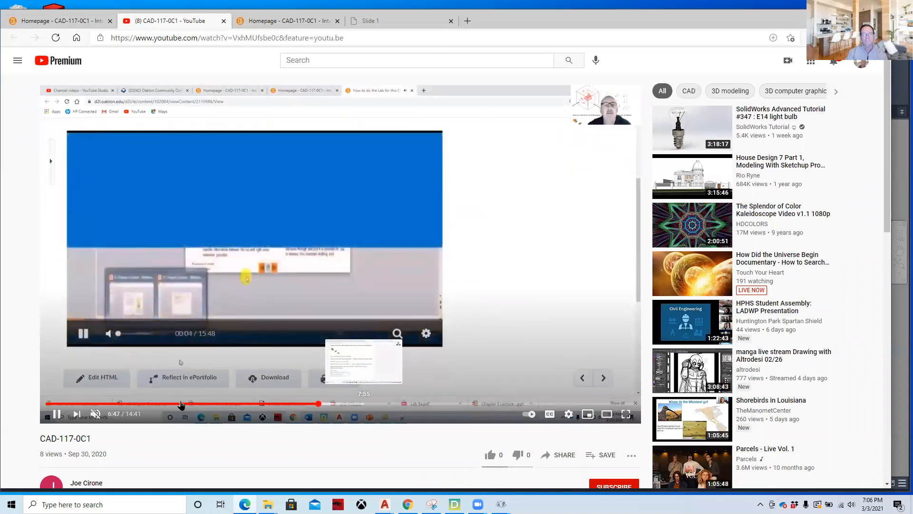
pyautogui.click(364, 404)
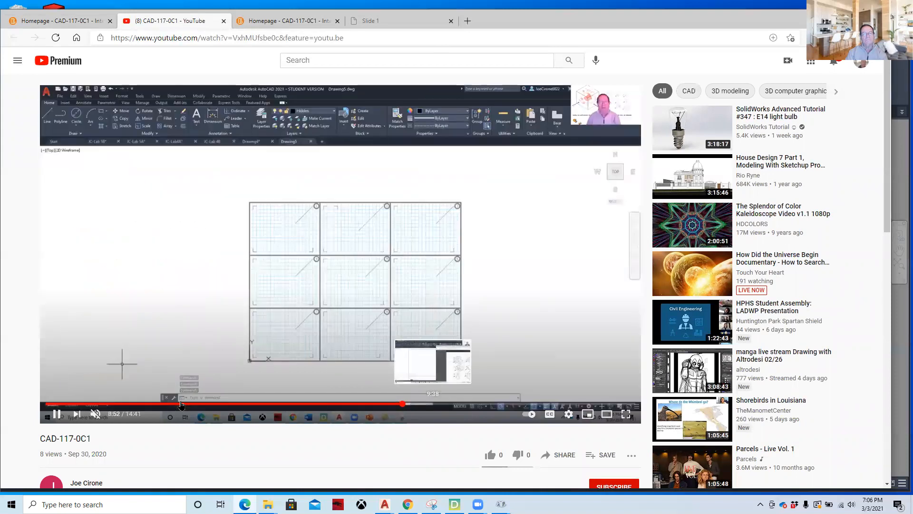
pyautogui.click(438, 403)
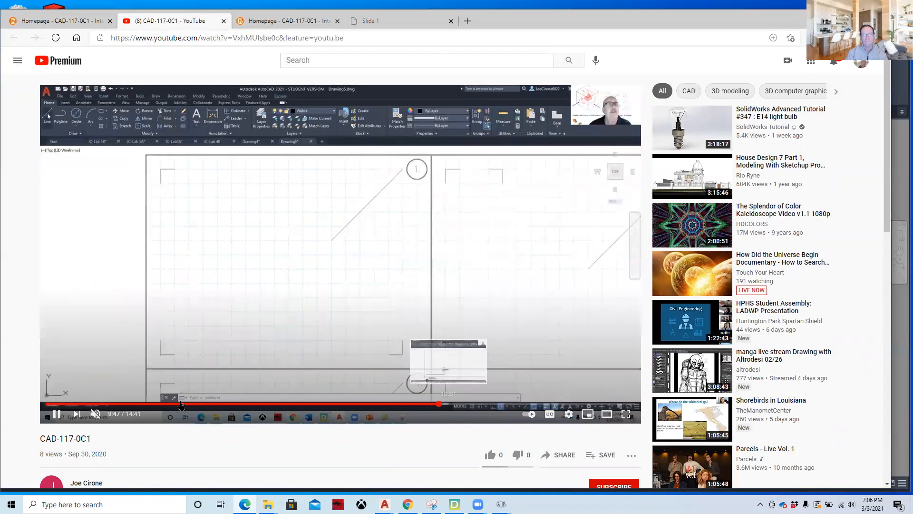
pyautogui.click(526, 404)
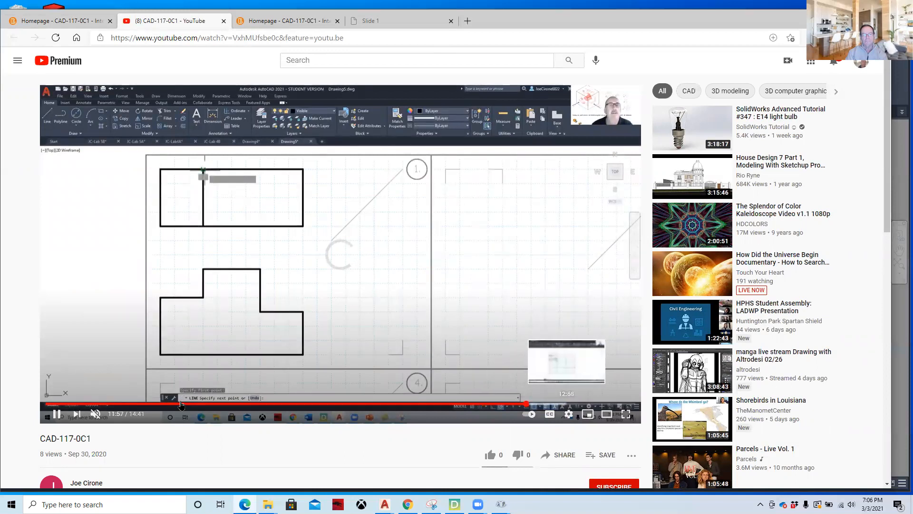
pyautogui.click(569, 403)
pyautogui.click(608, 403)
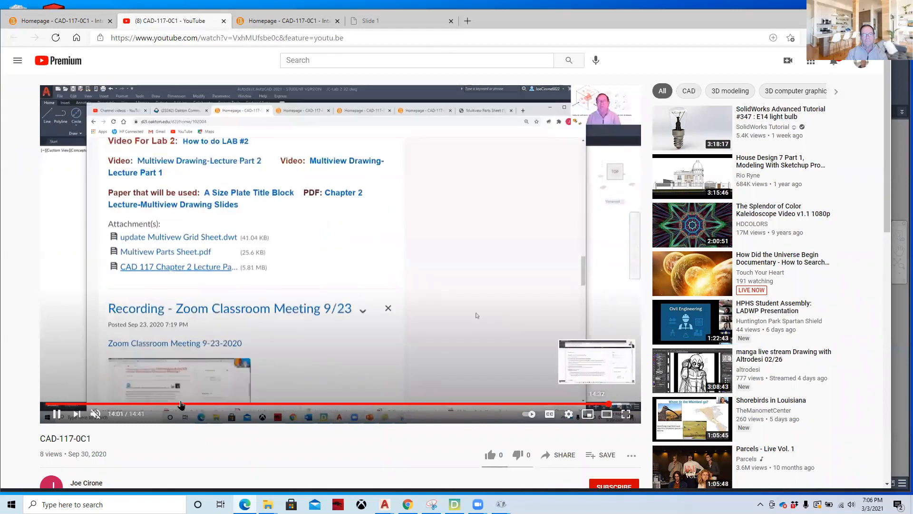
pyautogui.click(627, 404)
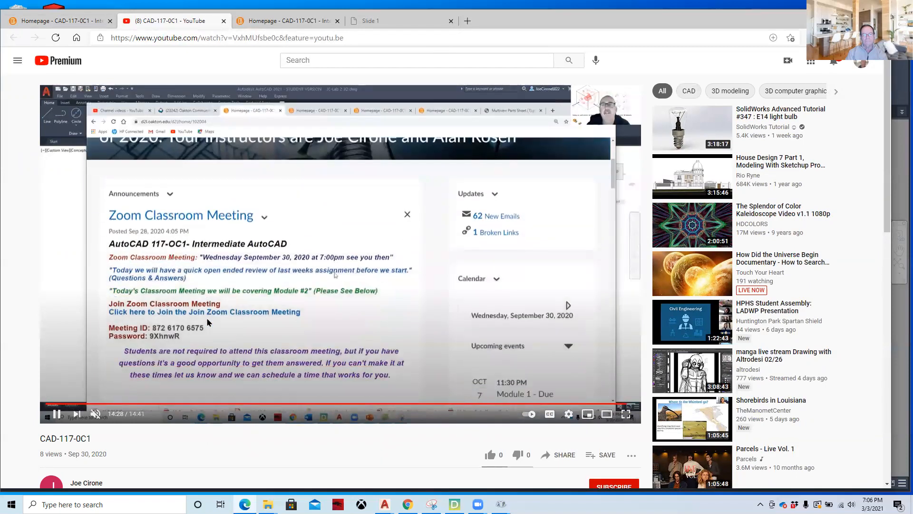
pyautogui.click(57, 414)
# - Return to the CAD-117-0C1 course homepage and look over the posted meeting and recording announcements
pyautogui.click(50, 22)
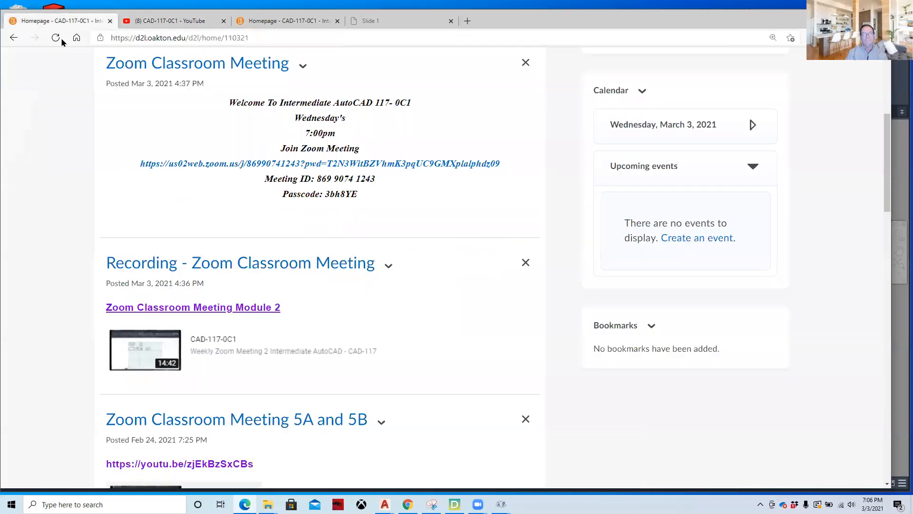
pyautogui.scroll(-5, 237, 319)
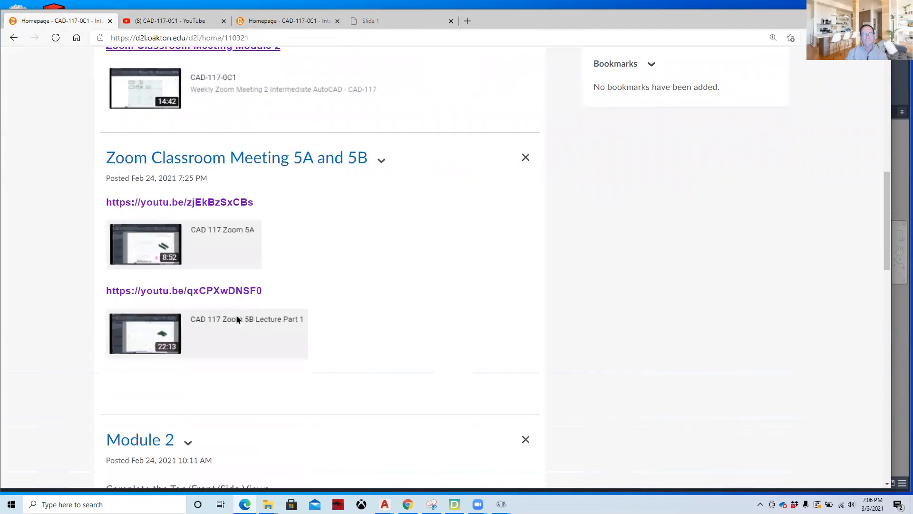
pyautogui.scroll(10, 347, 327)
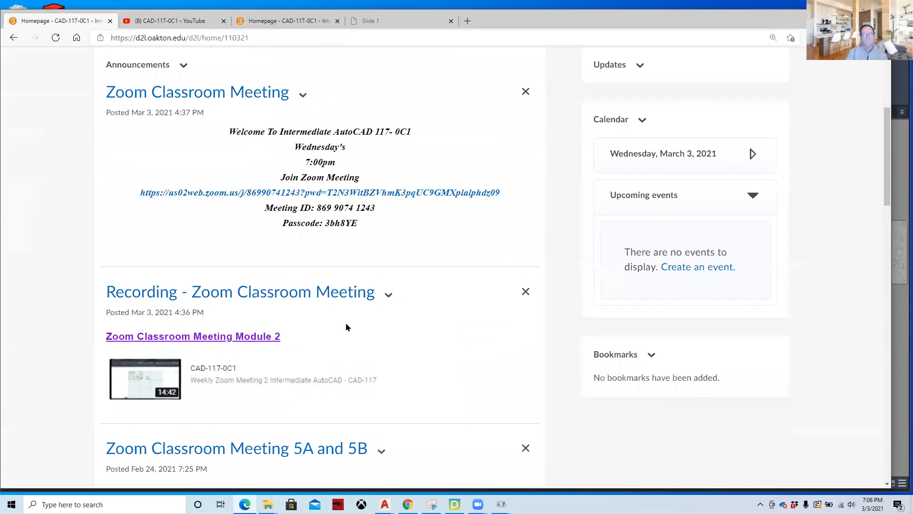
pyautogui.scroll(-5, 268, 324)
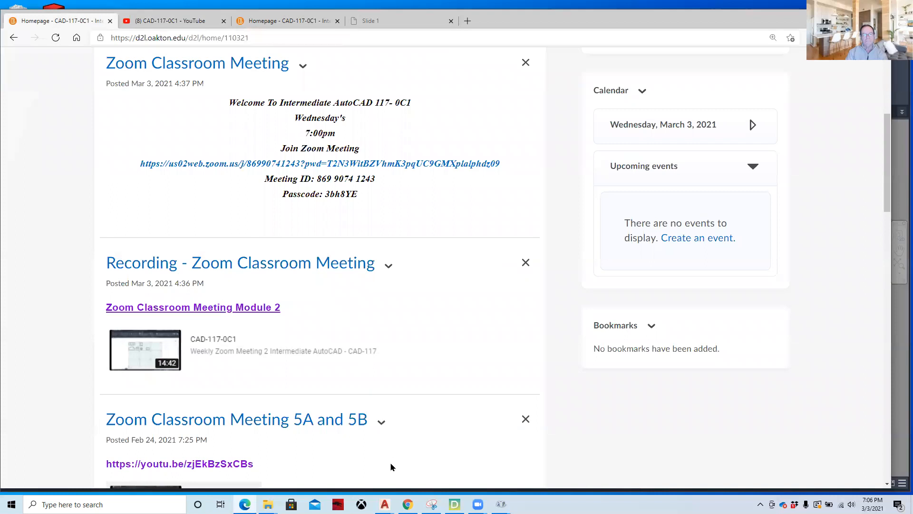
# - Switch to AutoCAD with the AD Multivew Grid Objects.dwg drawing and show its nine-part multiview grid in the Top view
pyautogui.rightClick(384, 504)
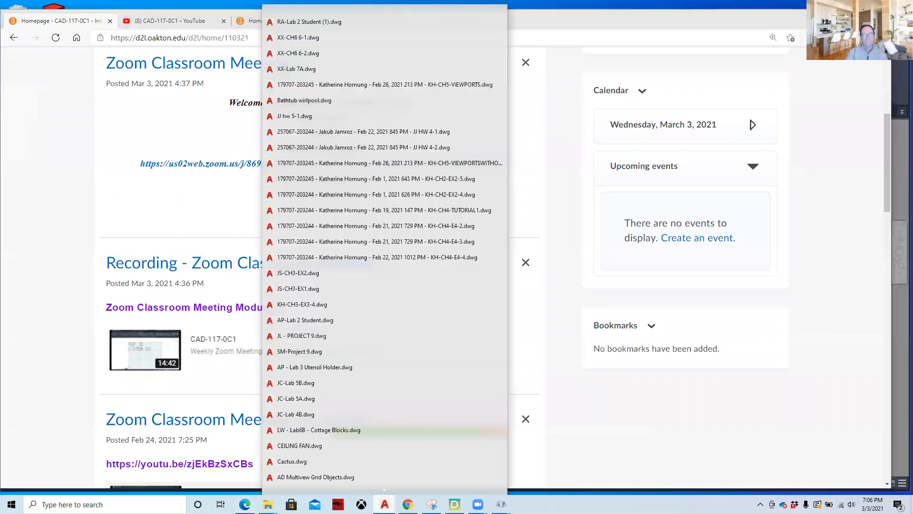
pyautogui.click(316, 477)
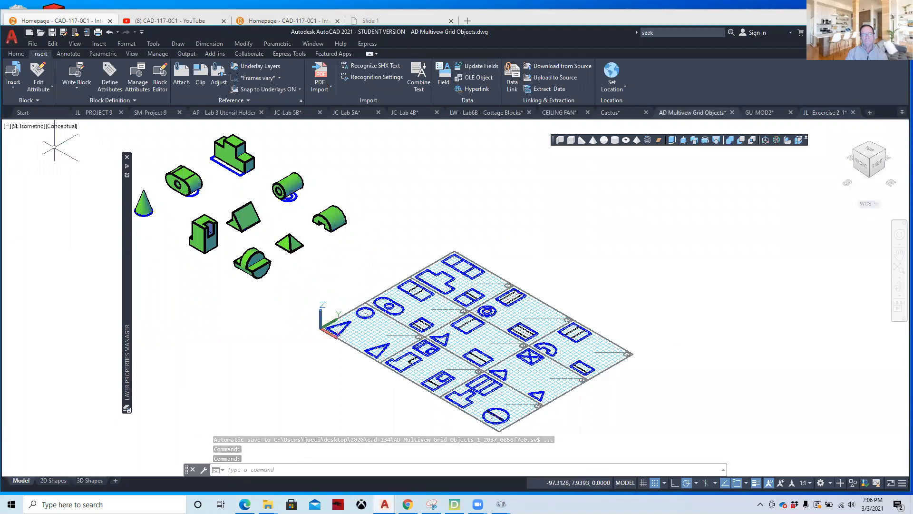
pyautogui.click(25, 127)
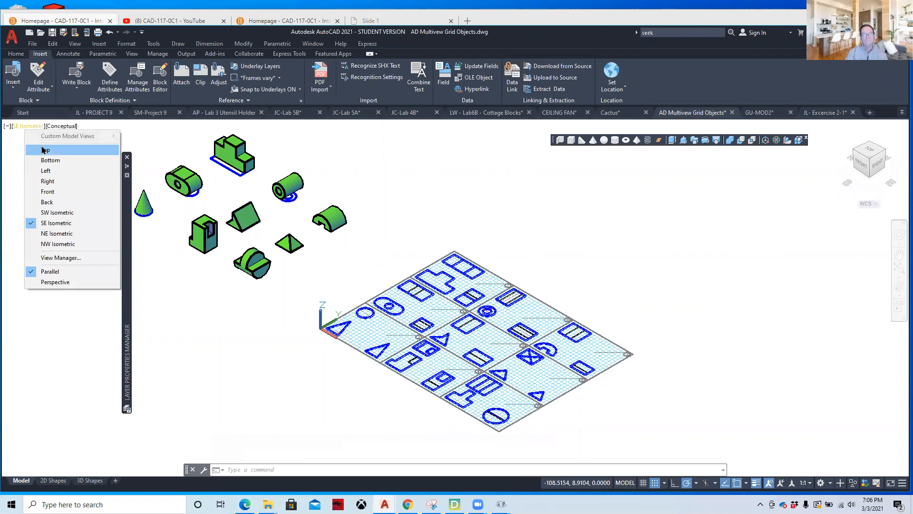
pyautogui.click(43, 149)
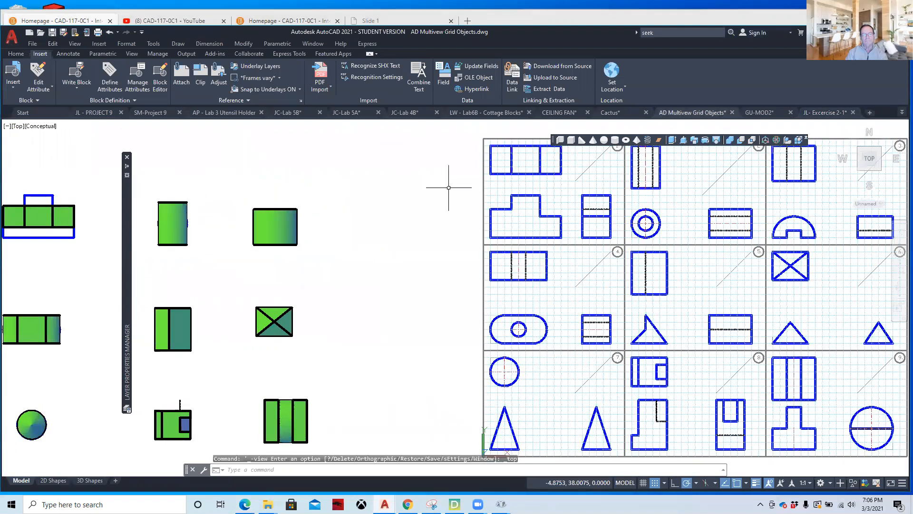
pyautogui.moveTo(448, 187); pyautogui.dragTo(388, 185, button='middle')
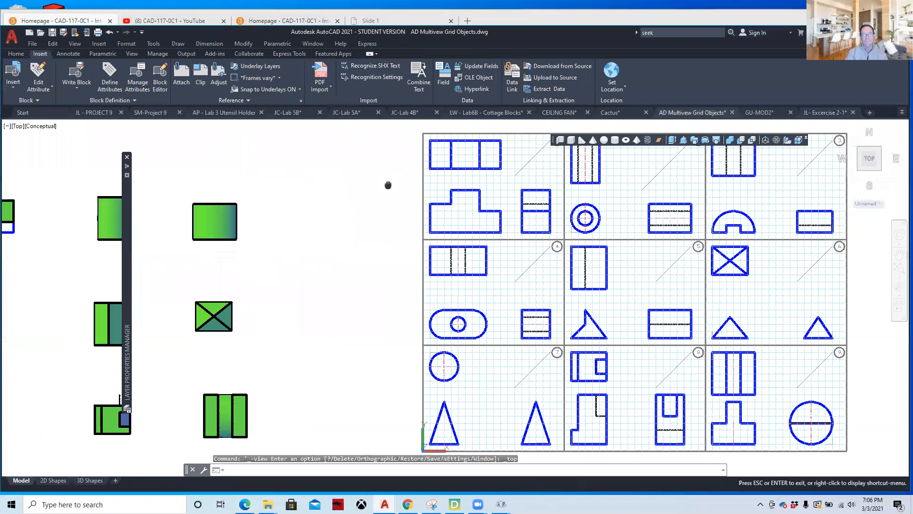
pyautogui.moveTo(388, 185); pyautogui.dragTo(236, 192, button='middle')
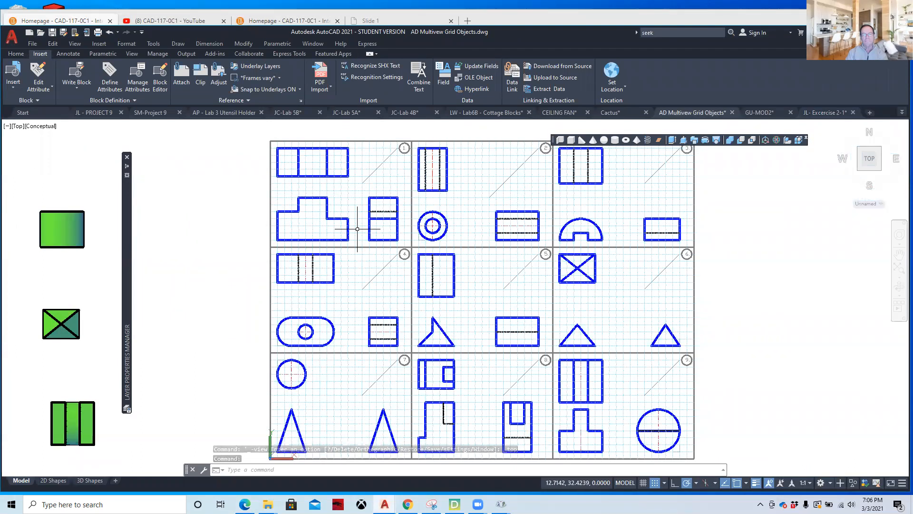
pyautogui.moveTo(231, 218); pyautogui.dragTo(279, 230, button='middle')
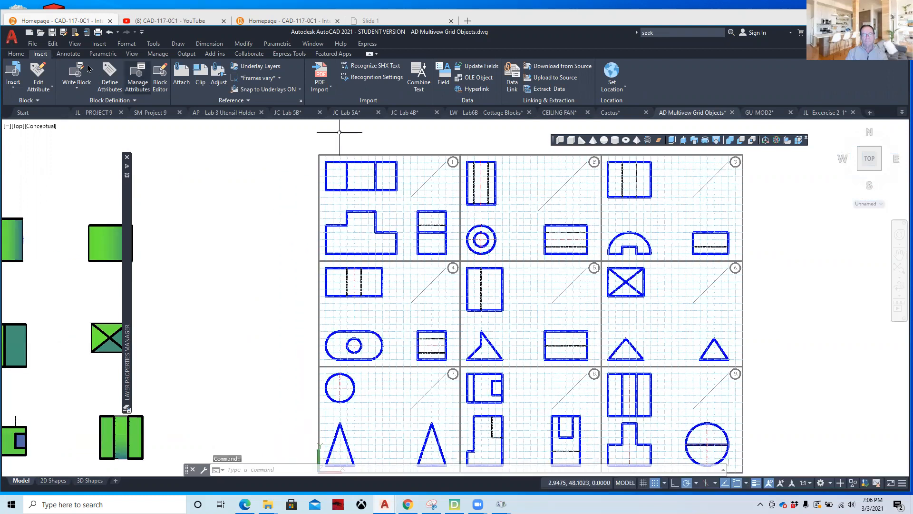
# - Create a new layer named 3D with color 214 and make it the current layer
pyautogui.click(16, 54)
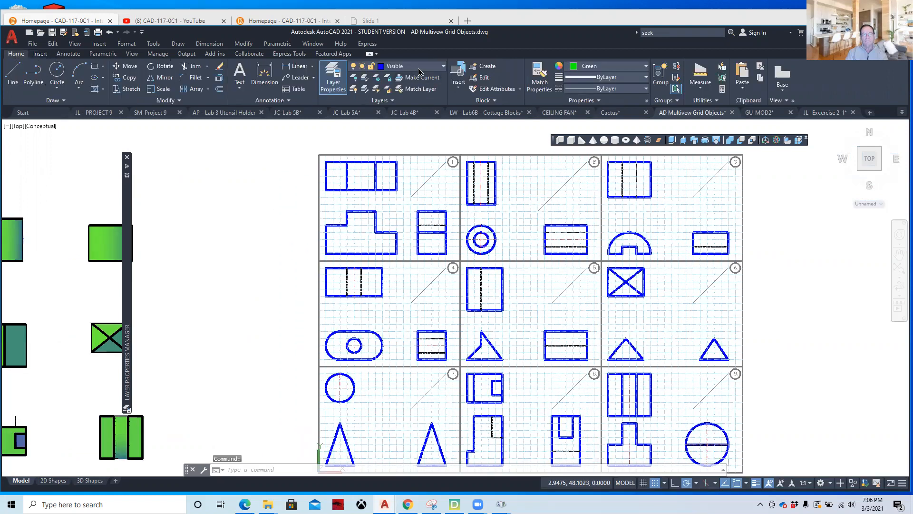
pyautogui.click(336, 83)
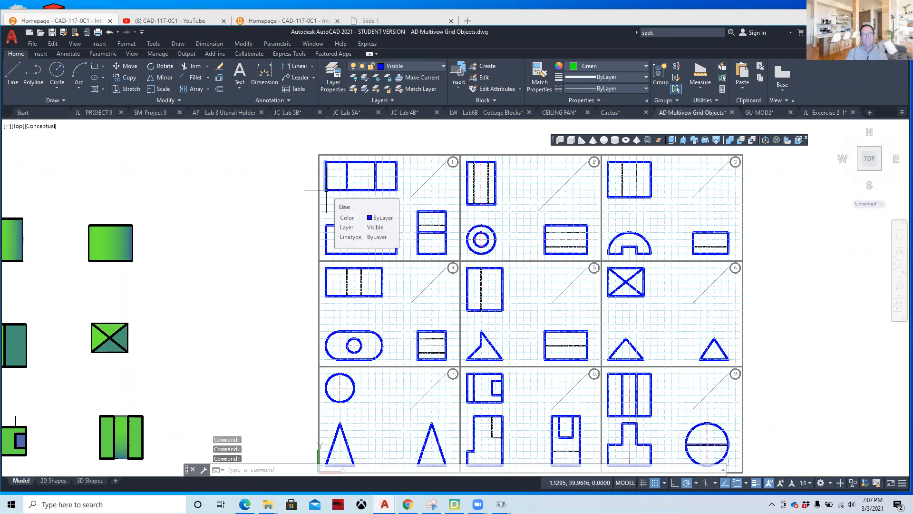
pyautogui.click(333, 80)
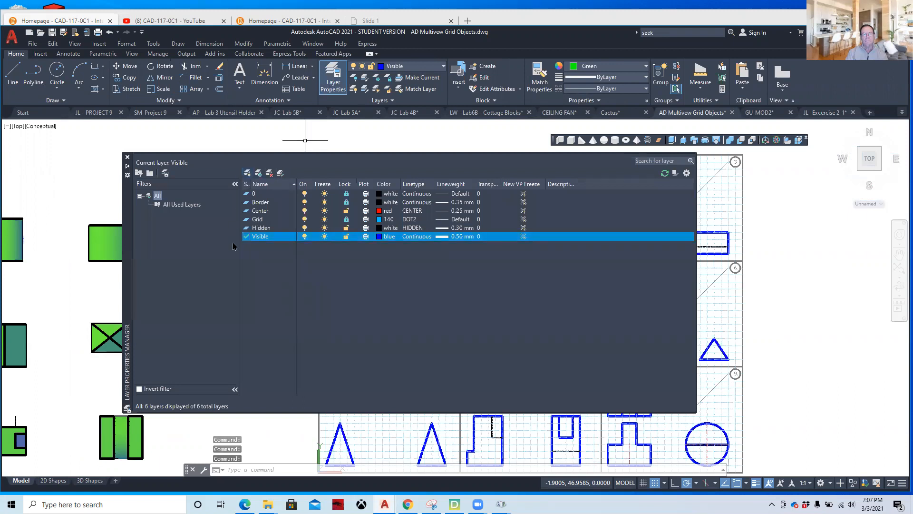
pyautogui.hotkey('alt', 'n')
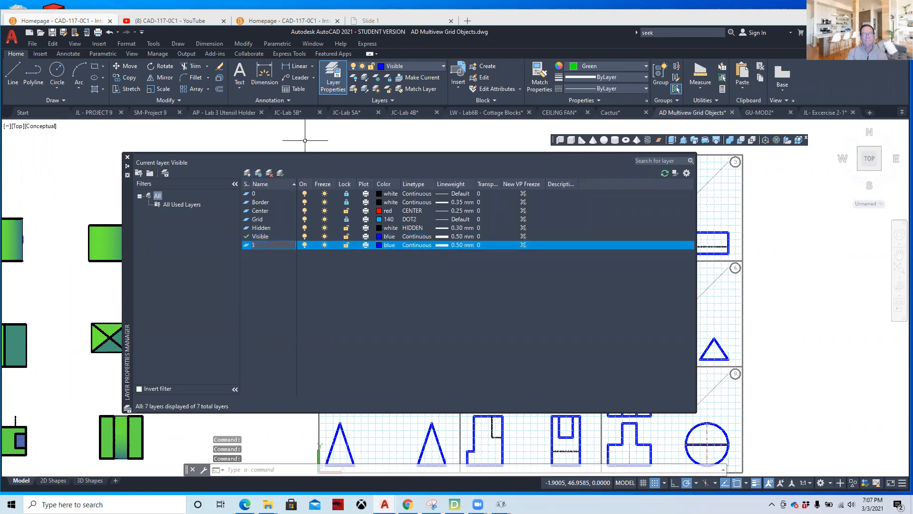
pyautogui.click(379, 245)
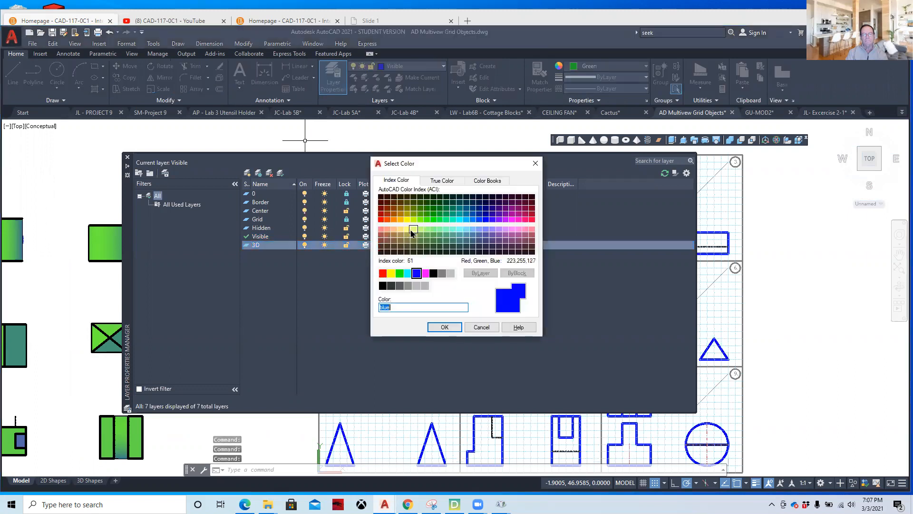
pyautogui.click(412, 230)
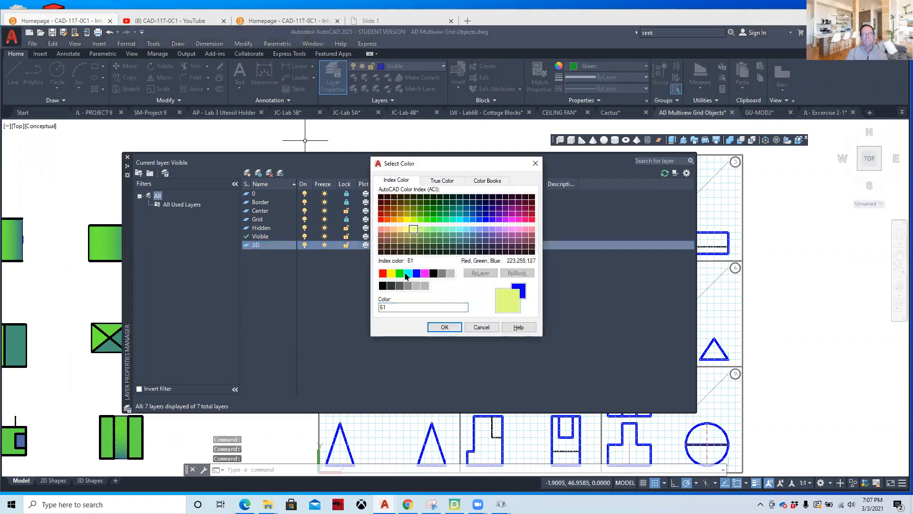
pyautogui.click(420, 220)
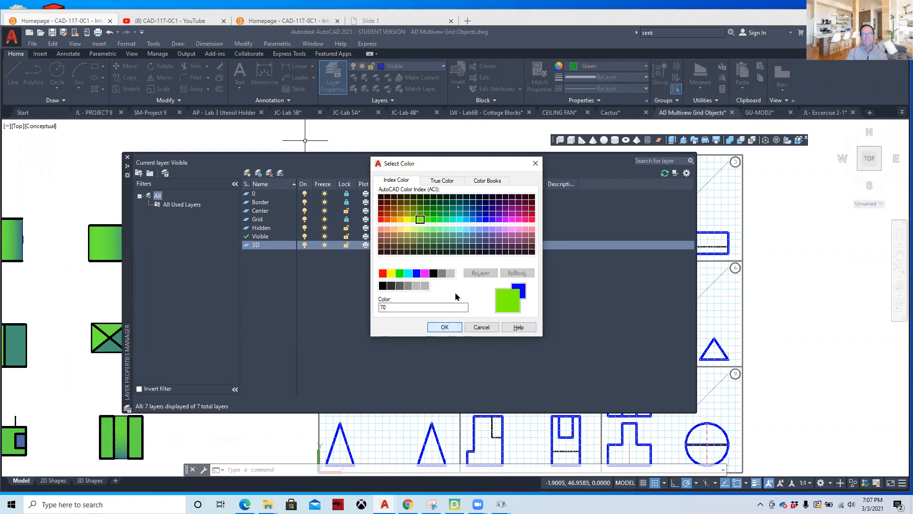
pyautogui.click(513, 210)
pyautogui.click(446, 329)
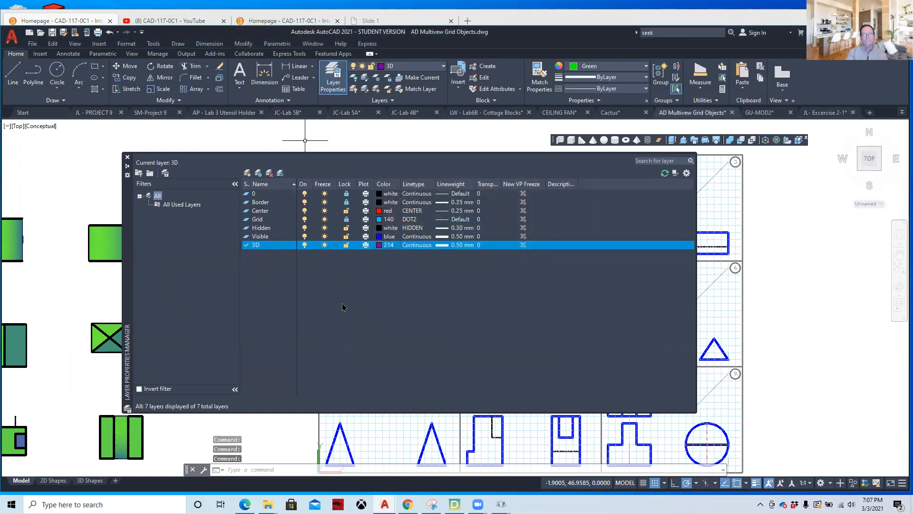
pyautogui.click(127, 157)
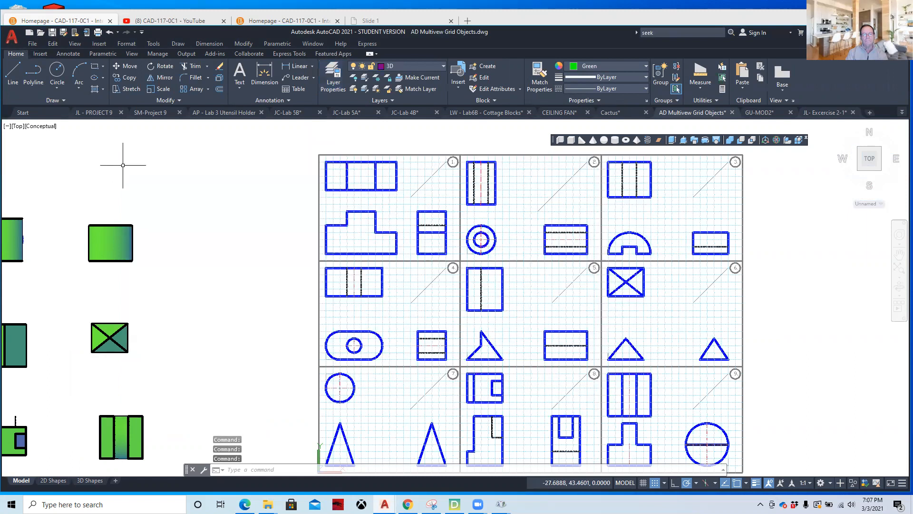
# - Set the current object color to ByLayer
pyautogui.click(618, 66)
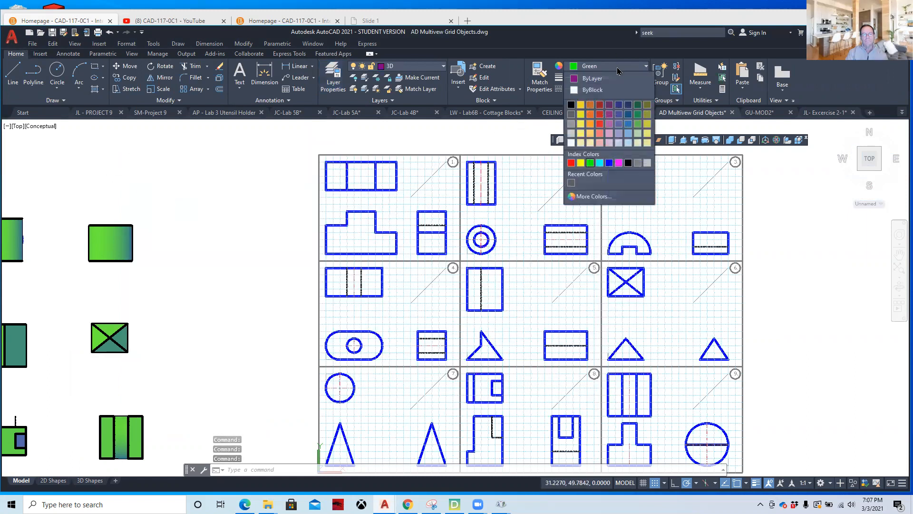
pyautogui.click(589, 77)
pyautogui.moveTo(475, 240); pyautogui.dragTo(453, 246, button='middle')
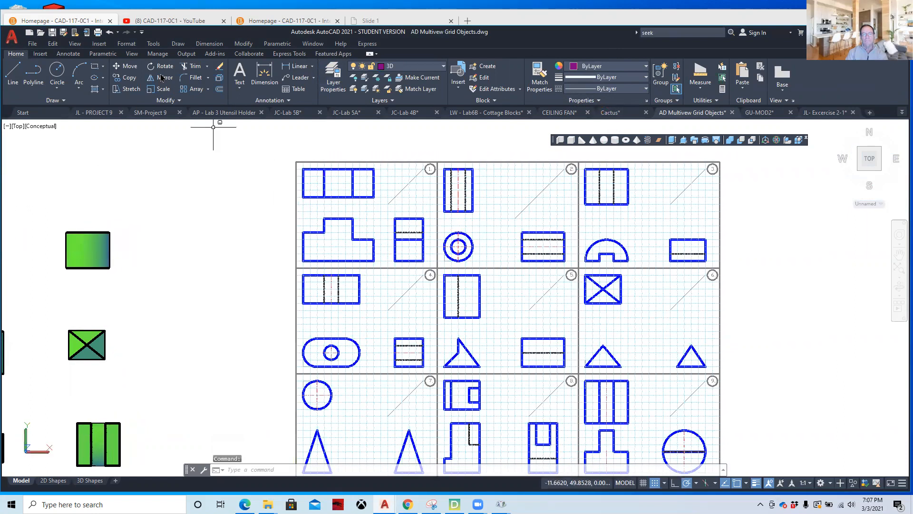
# - Copy the stepped front-view outline of object 1 into the empty space beyond the right side of the grid
pyautogui.click(126, 77)
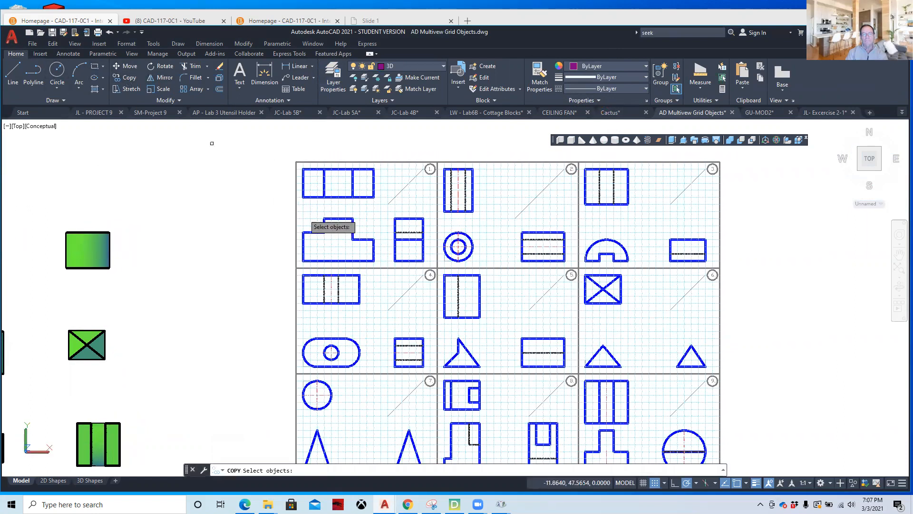
pyautogui.click(287, 209)
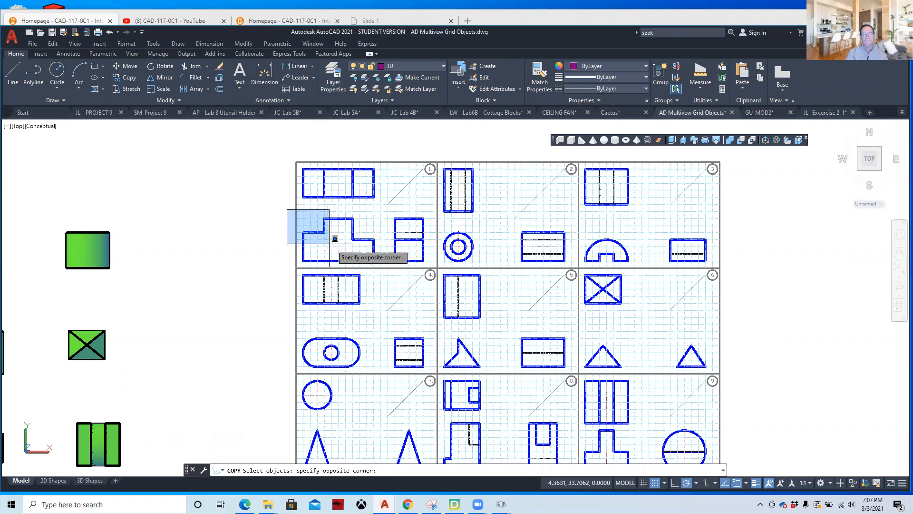
pyautogui.click(376, 262)
pyautogui.press('Return')
pyautogui.click(374, 261)
pyautogui.moveTo(769, 270); pyautogui.dragTo(335, 280, button='middle')
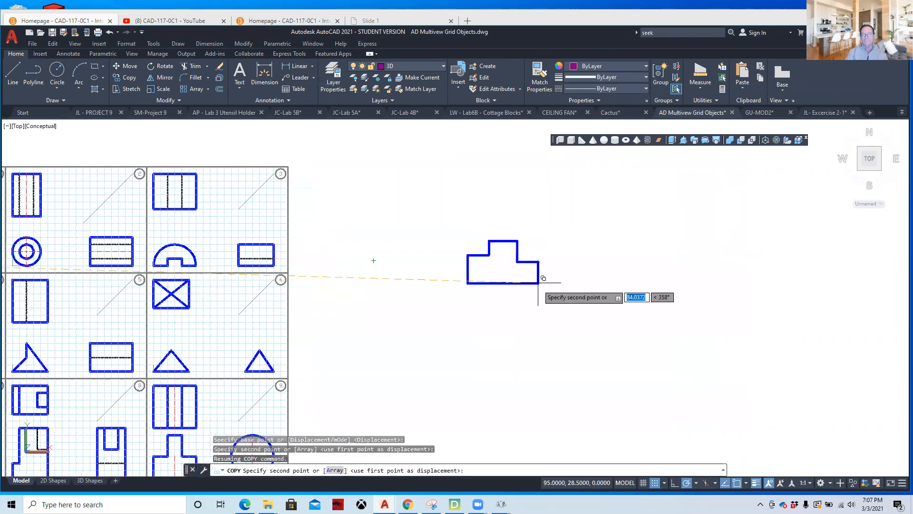
pyautogui.click(630, 265)
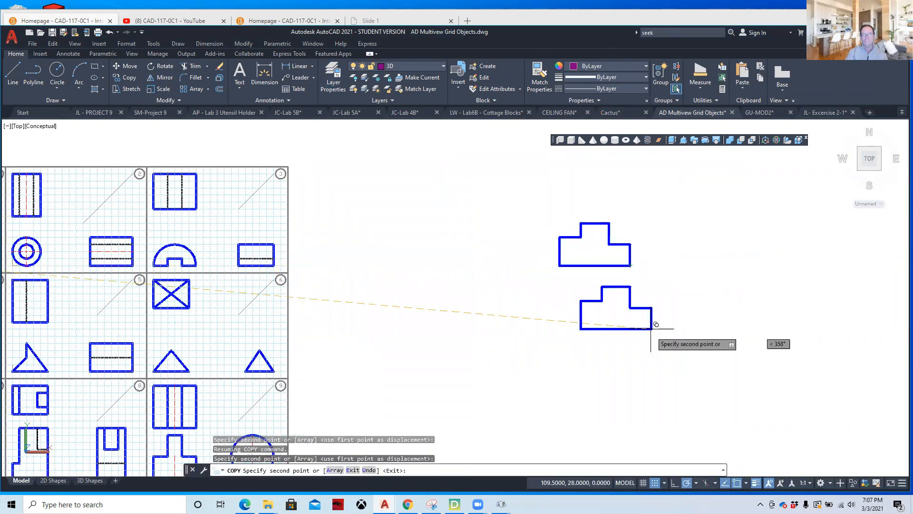
pyautogui.press('Escape')
# - Show the copied stepped outline up close in the SE Isometric view
pyautogui.moveTo(132, 279)
pyautogui.mouseDown(button='middle')
pyautogui.moveTo(330, 282)
pyautogui.moveTo(333, 252)
pyautogui.mouseUp(button='middle')
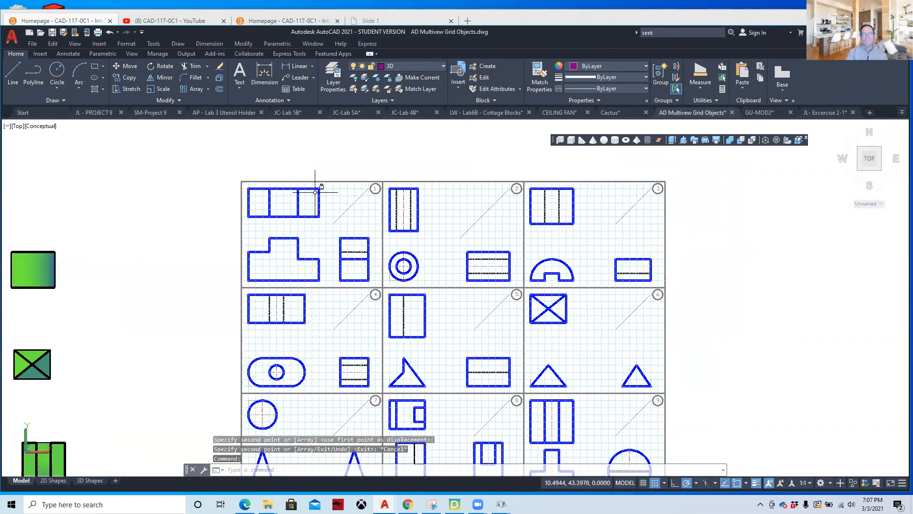
pyautogui.scroll(3, 317, 213)
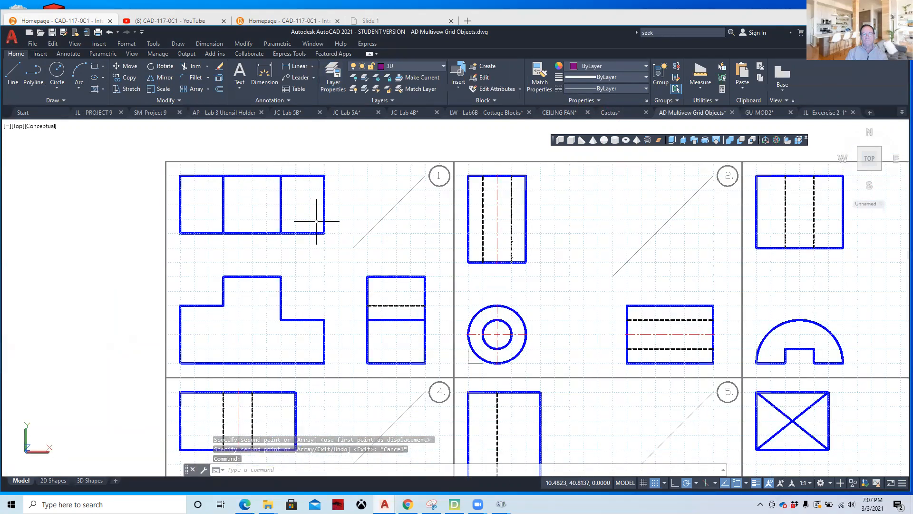
pyautogui.scroll(-2, 438, 266)
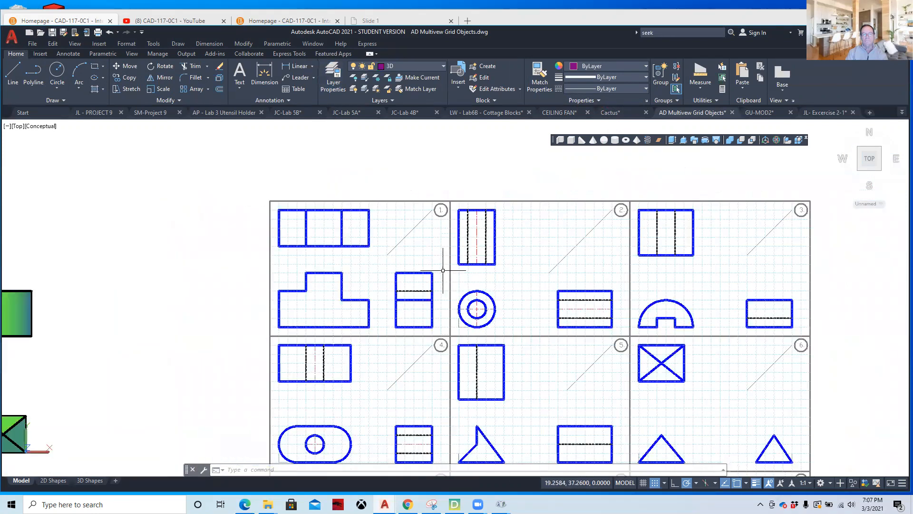
pyautogui.moveTo(770, 318); pyautogui.dragTo(573, 310, button='middle')
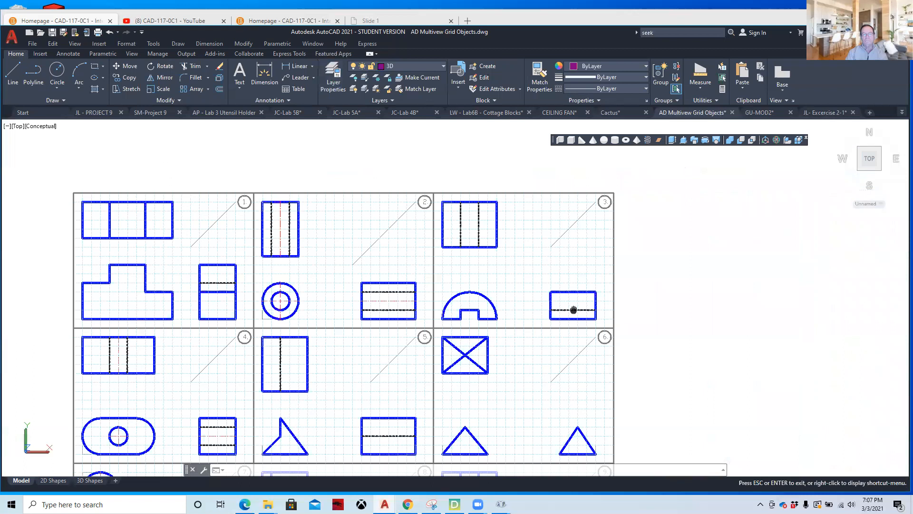
pyautogui.click(18, 126)
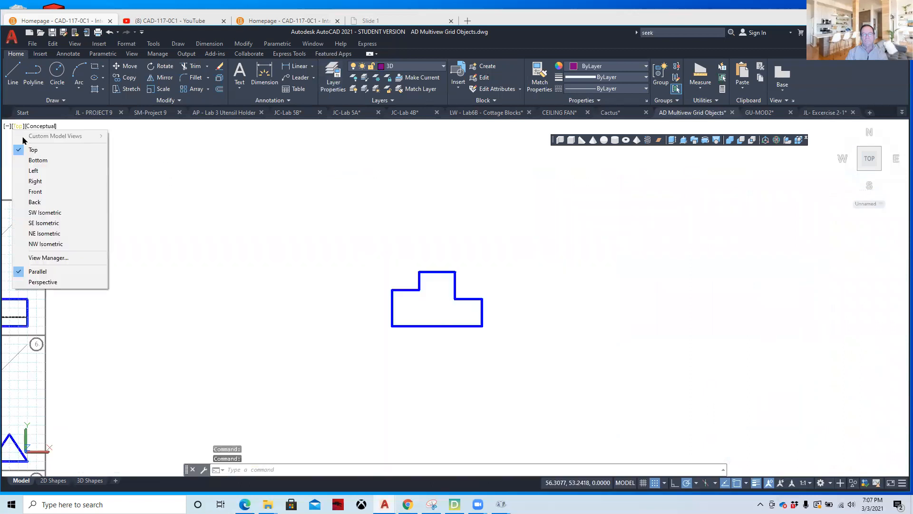
pyautogui.click(53, 221)
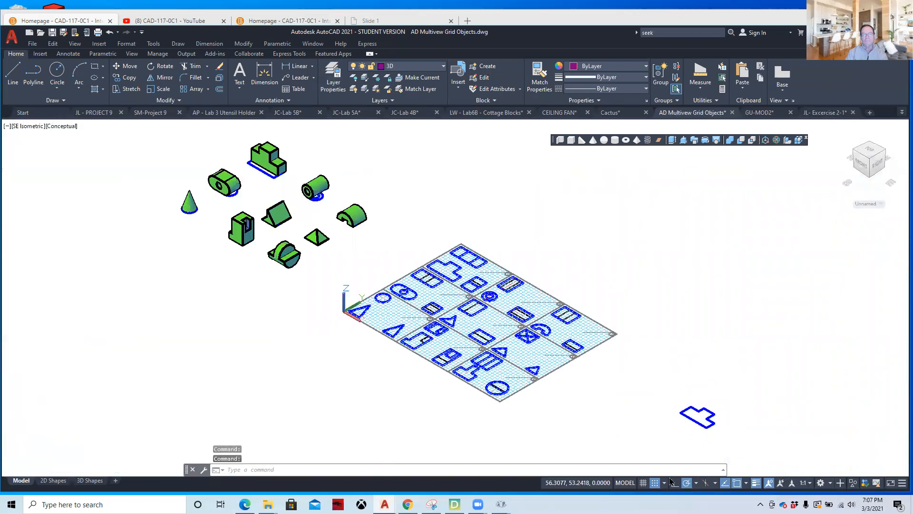
pyautogui.moveTo(658, 430); pyautogui.dragTo(510, 373, button='middle')
pyautogui.press('Escape')
pyautogui.scroll(8, 506, 349)
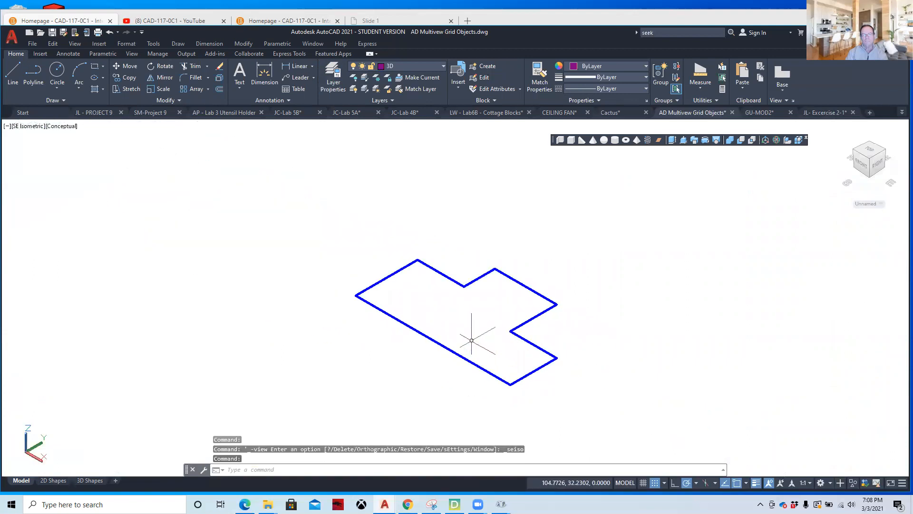
pyautogui.scroll(3, 473, 345)
pyautogui.moveTo(483, 316); pyautogui.dragTo(441, 322, button='middle')
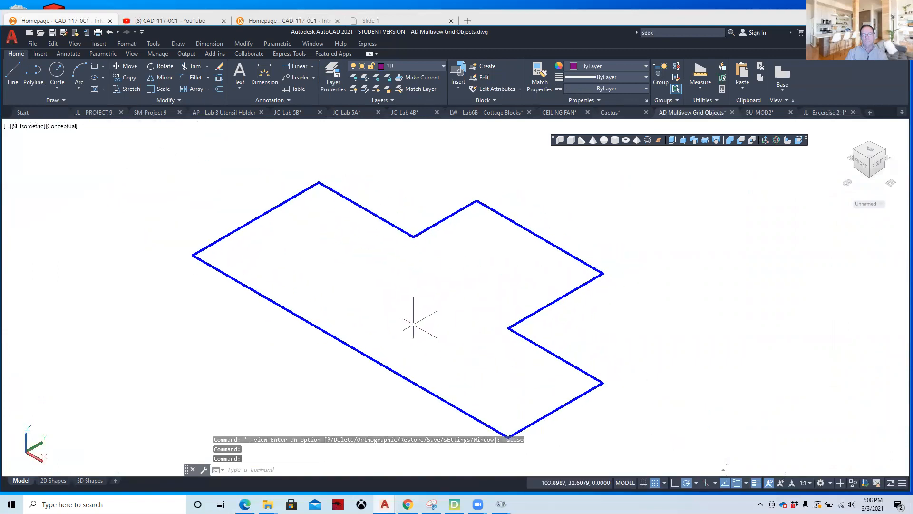
# - Switch to the 3D Modeling workspace and Presspull the copied outline to a height of 4
pyautogui.click(832, 483)
pyautogui.click(842, 424)
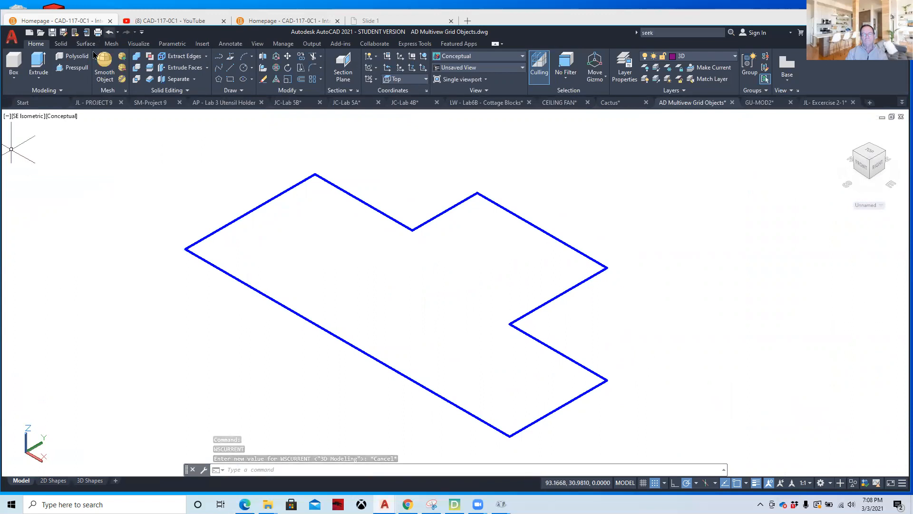
pyautogui.click(75, 68)
pyautogui.click(368, 280)
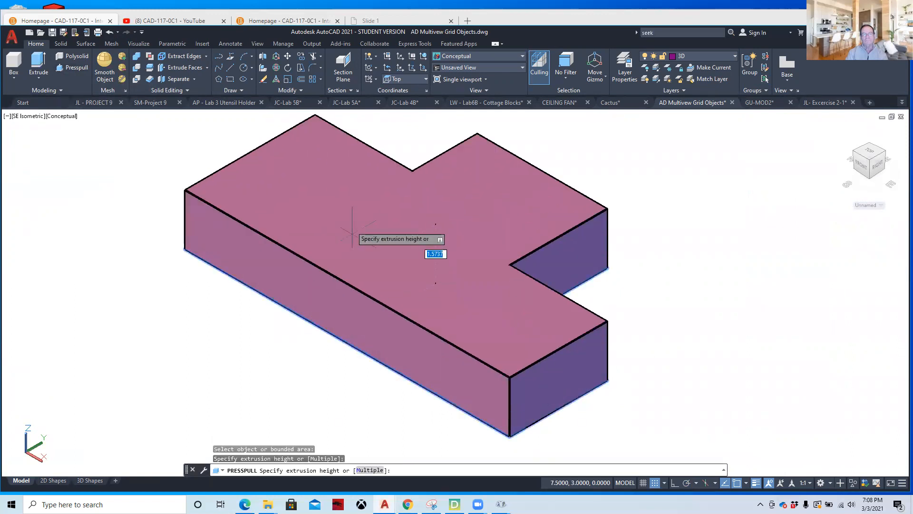
pyautogui.scroll(-4, 354, 252)
pyautogui.moveTo(357, 214); pyautogui.dragTo(363, 260, button='middle')
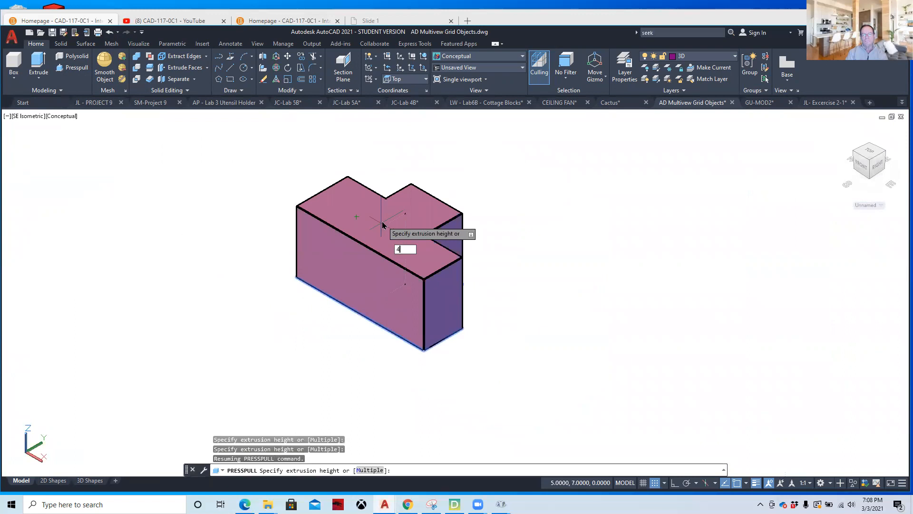
pyautogui.press('Return')
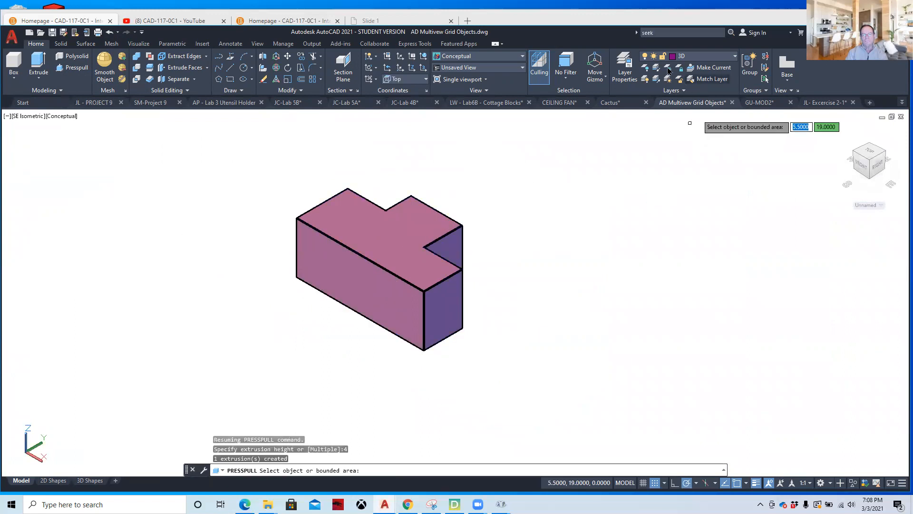
# - Rotate the extruded solid about its X axis with the Rotate Gizmo so that it stands upright
pyautogui.click(606, 80)
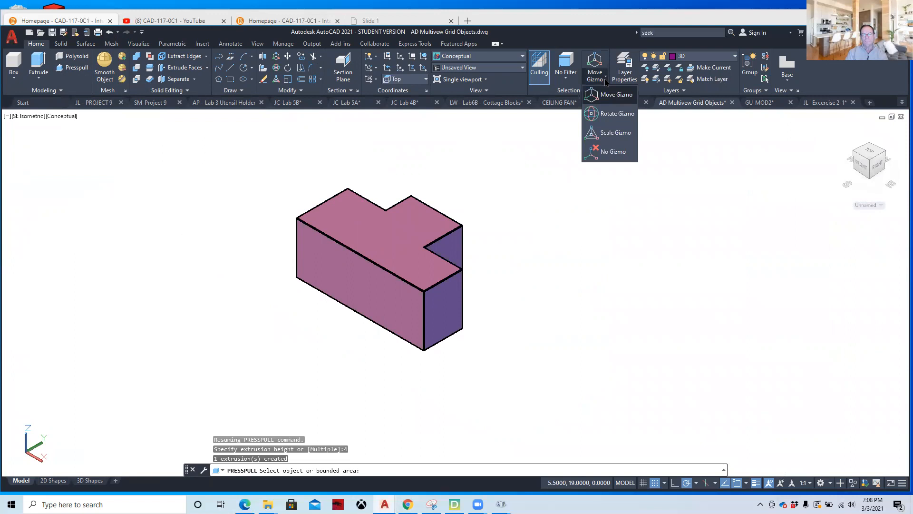
pyautogui.click(617, 114)
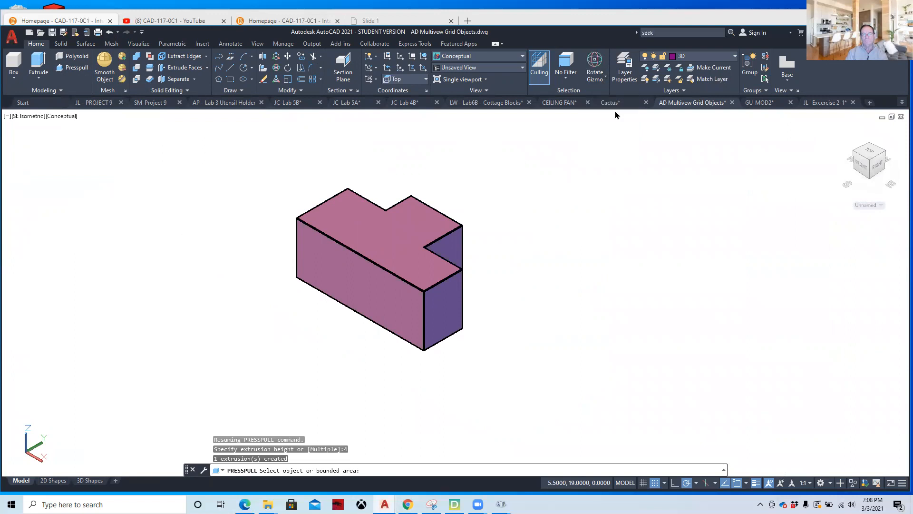
pyautogui.click(398, 247)
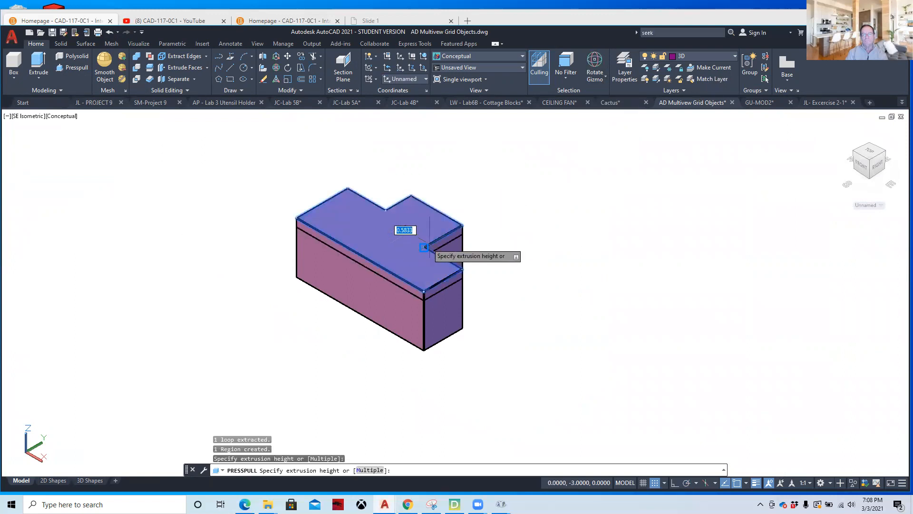
pyautogui.press('Escape')
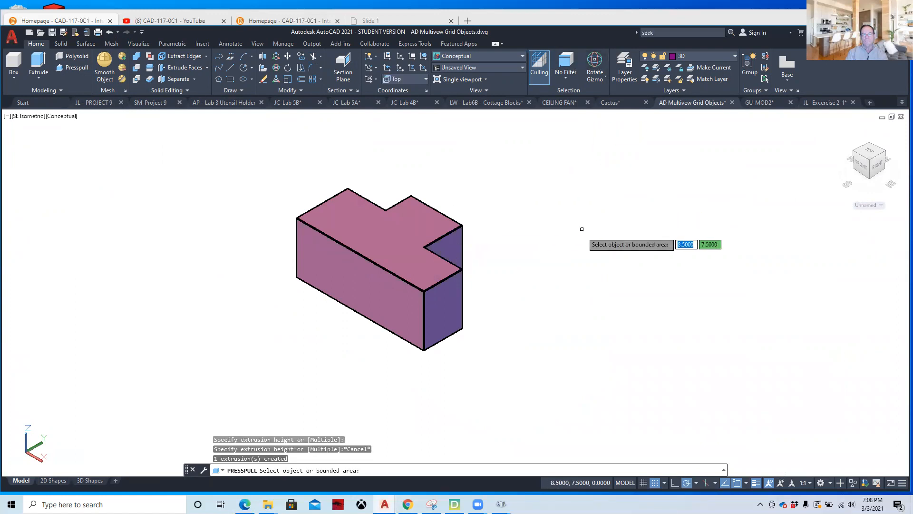
pyautogui.press('Escape')
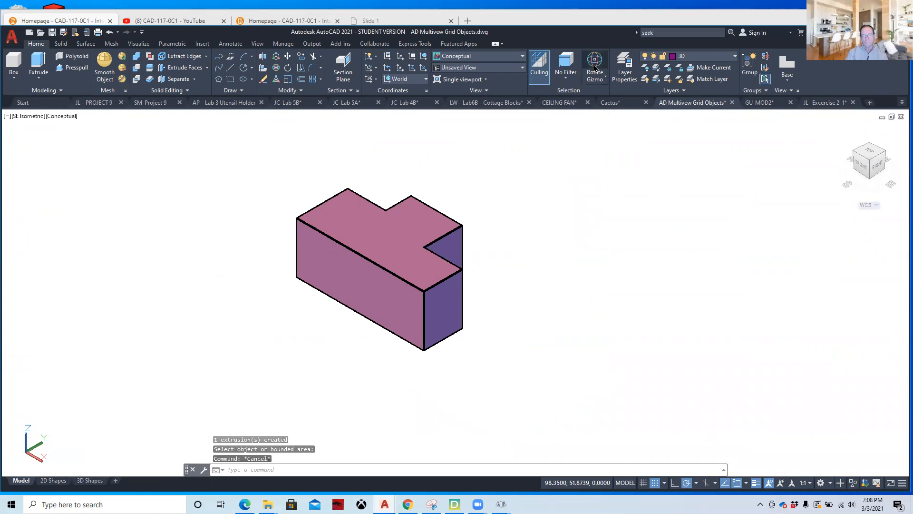
pyautogui.click(424, 235)
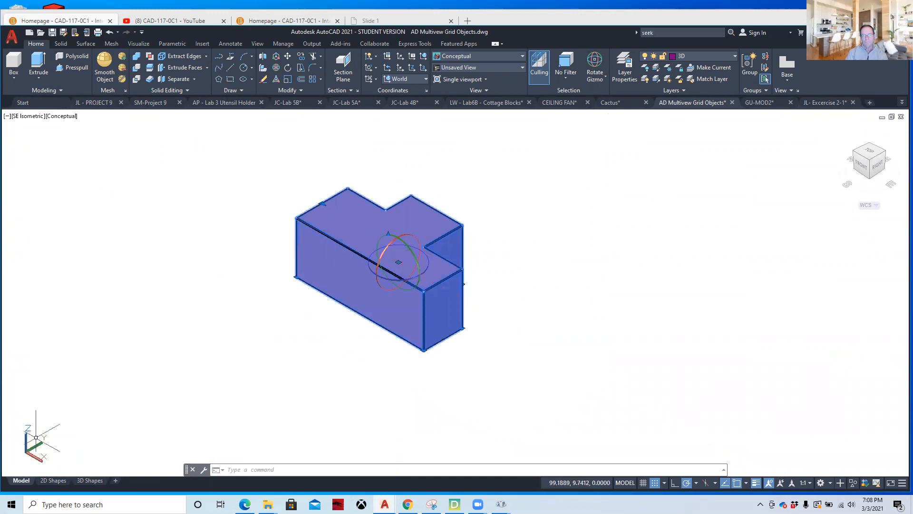
pyautogui.click(387, 254)
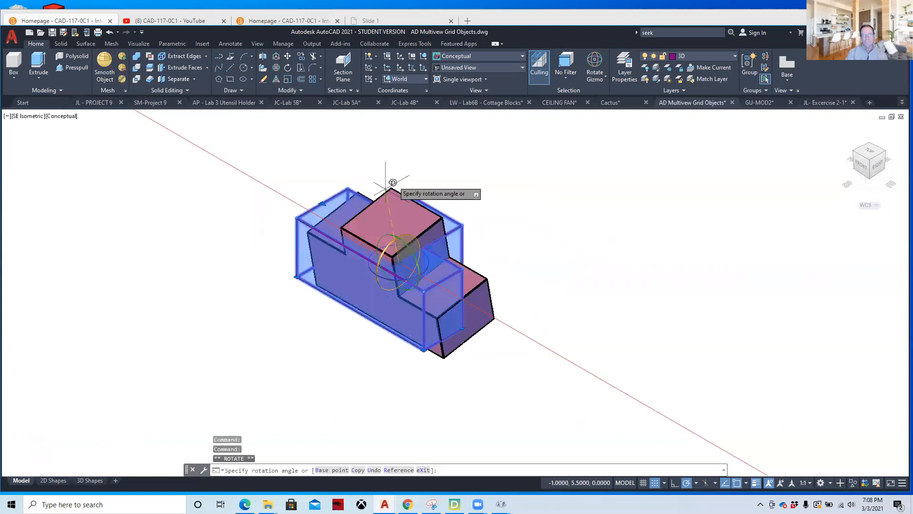
pyautogui.click(399, 159)
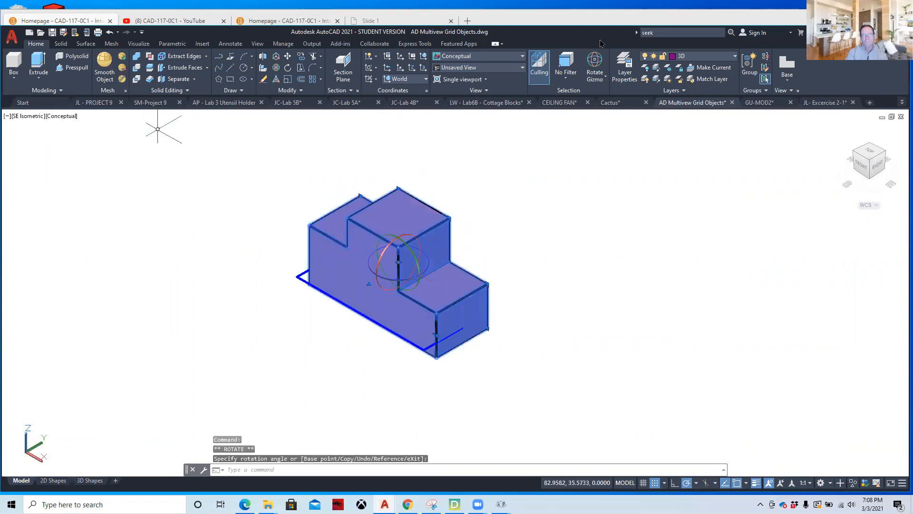
# - Move the upright stepped solid along its Y axis with the Move Gizmo, clear of the flat source outline
pyautogui.click(607, 79)
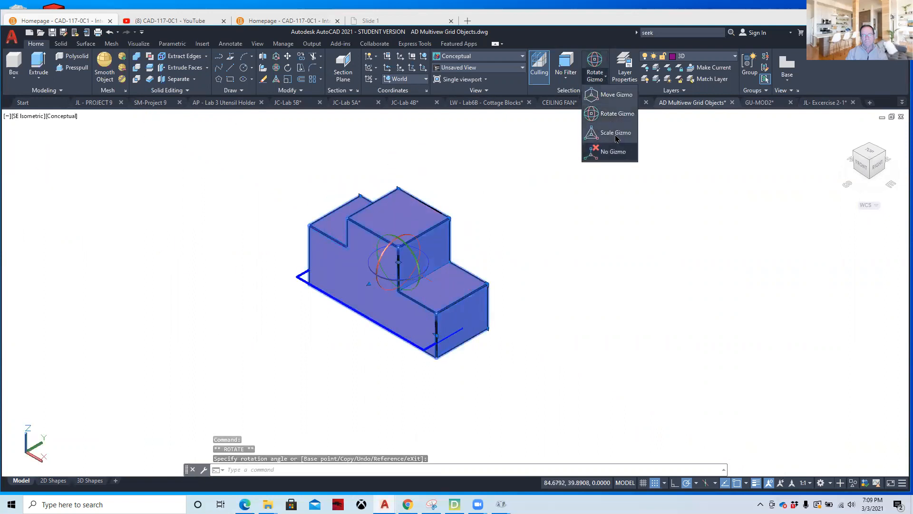
pyautogui.click(611, 95)
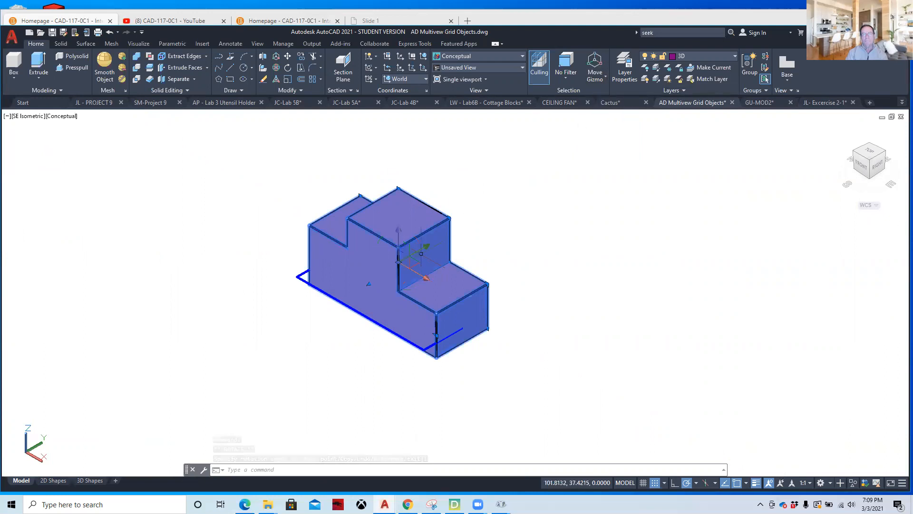
pyautogui.click(425, 248)
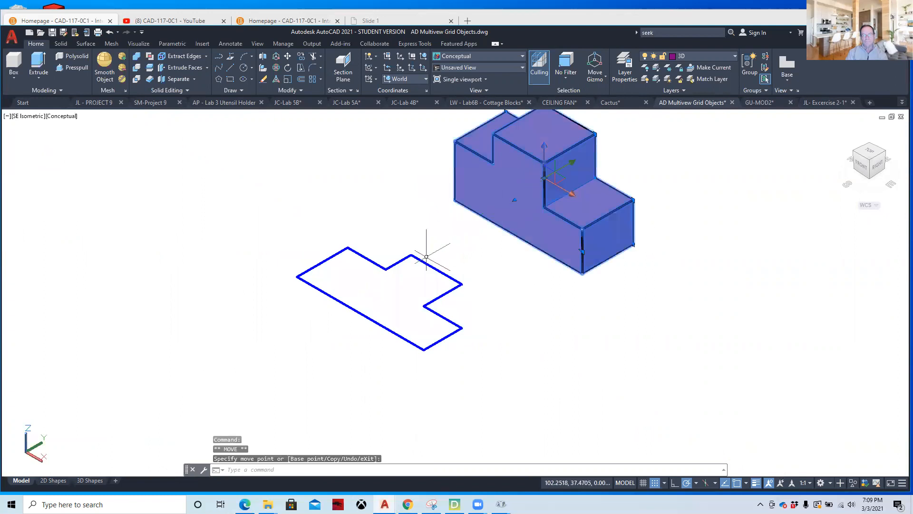
pyautogui.press('Escape')
# - Delete the leftover flat stepped outline in front of the solid
pyautogui.click(452, 240)
pyautogui.click(294, 348)
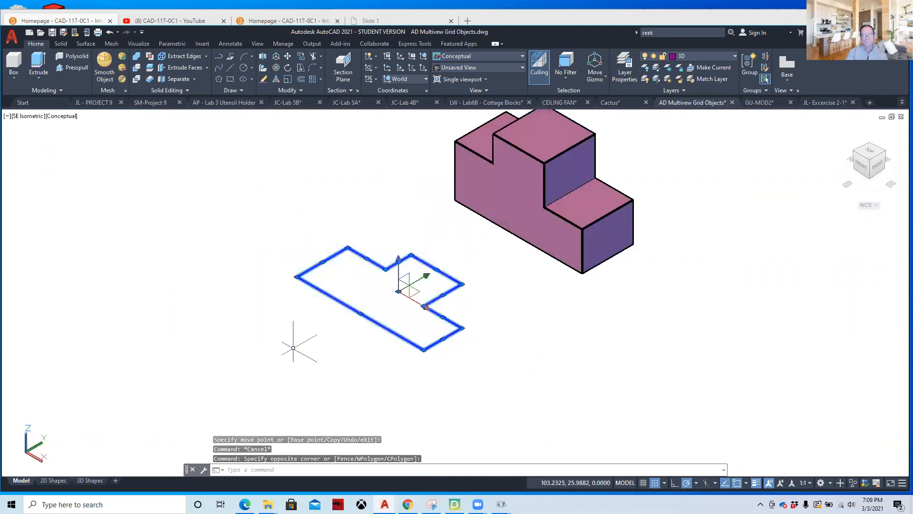
pyautogui.press('Delete')
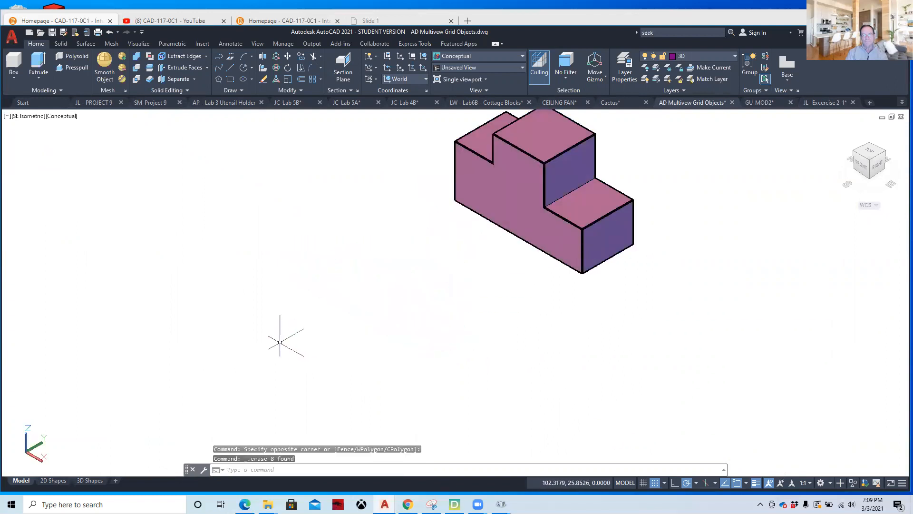
# - Copy object 2's concentric circles and center lines, selected with a window polygon, from their center into the empty space beside the stepped solid
pyautogui.scroll(-2, 265, 303)
pyautogui.scroll(-2, 245, 263)
pyautogui.moveTo(245, 263)
pyautogui.mouseDown(button='middle')
pyautogui.moveTo(313, 317)
pyautogui.moveTo(467, 393)
pyautogui.mouseUp(button='middle')
pyautogui.moveTo(203, 230); pyautogui.dragTo(290, 305, button='middle')
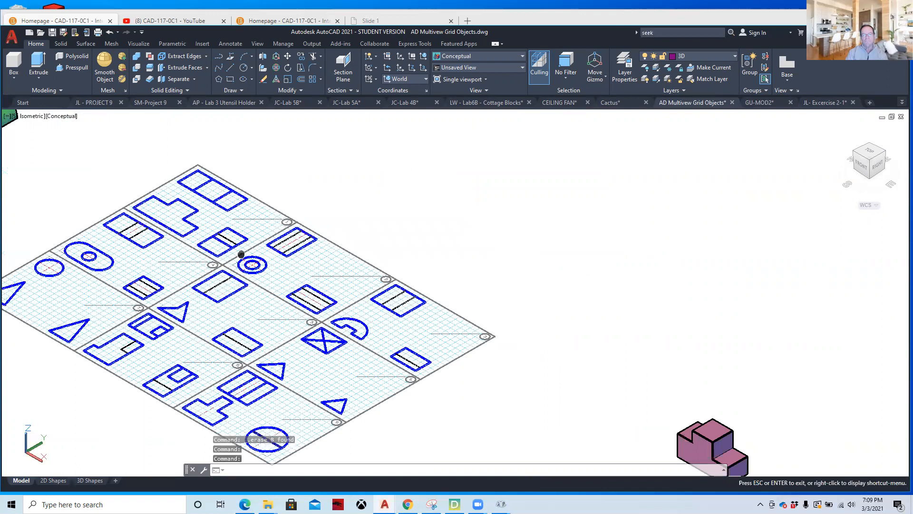
pyautogui.scroll(4, 241, 254)
pyautogui.scroll(1, 258, 282)
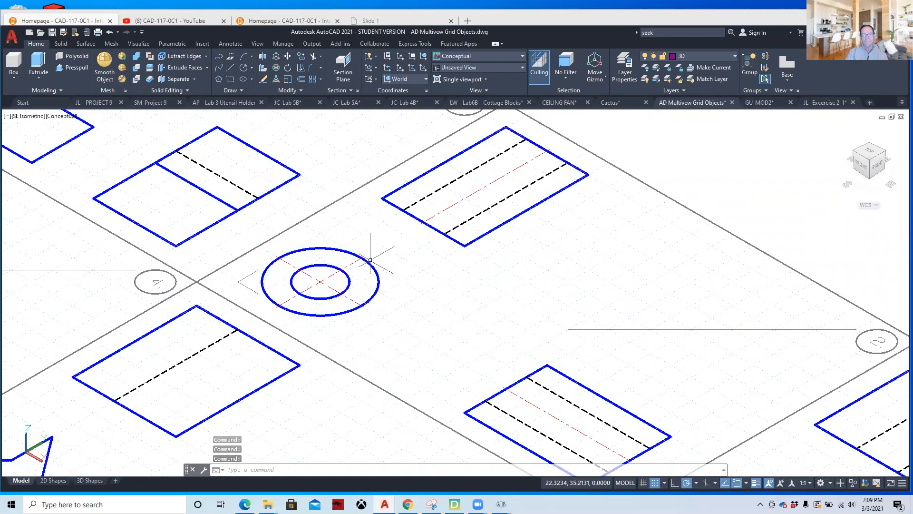
pyautogui.click(271, 287)
pyautogui.write('copy')
pyautogui.press('Return')
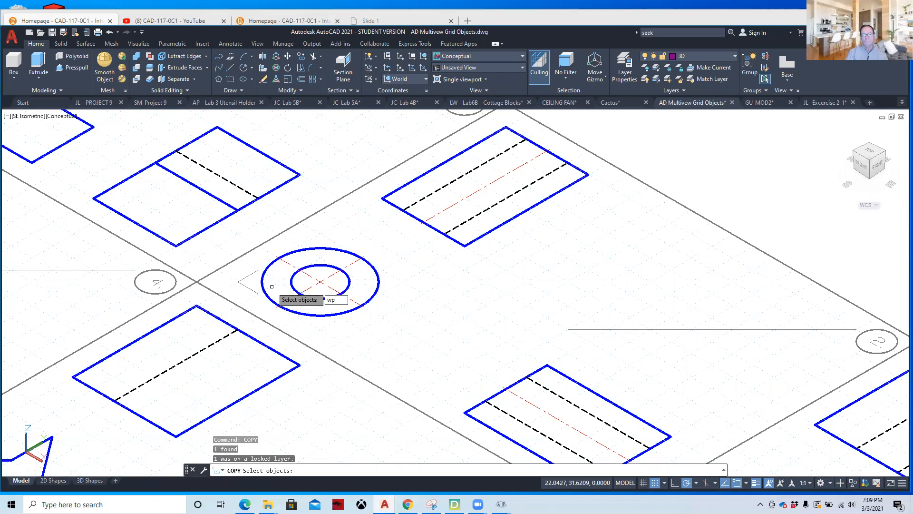
pyautogui.press('Return')
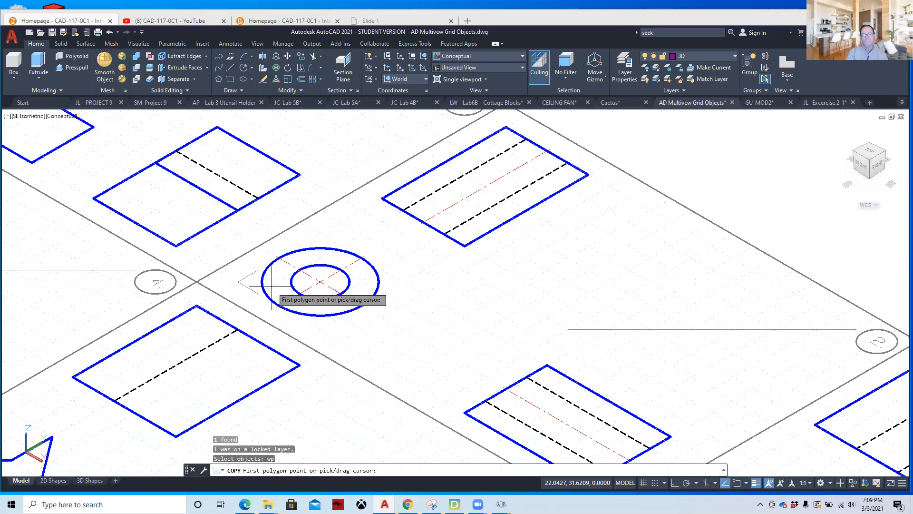
pyautogui.click(320, 230)
pyautogui.click(242, 261)
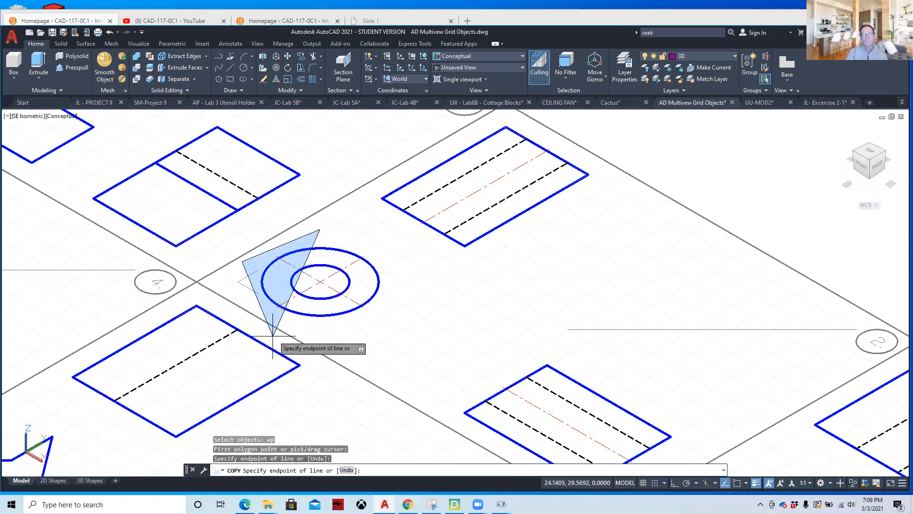
pyautogui.click(275, 327)
pyautogui.click(391, 337)
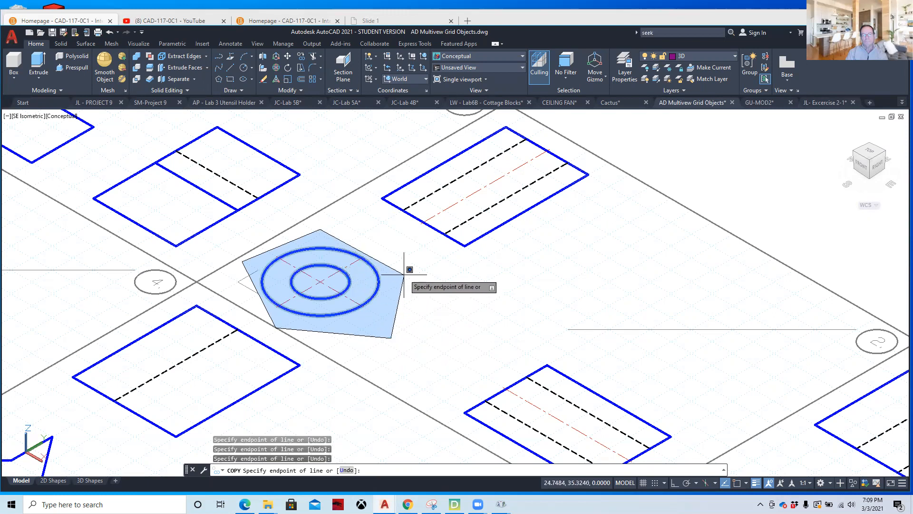
pyautogui.press('Return')
pyautogui.press('Return')
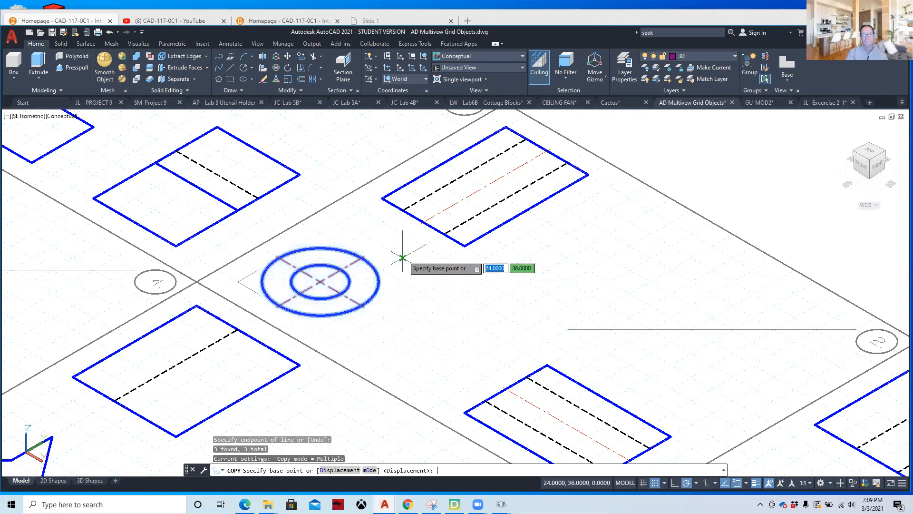
pyautogui.click(321, 281)
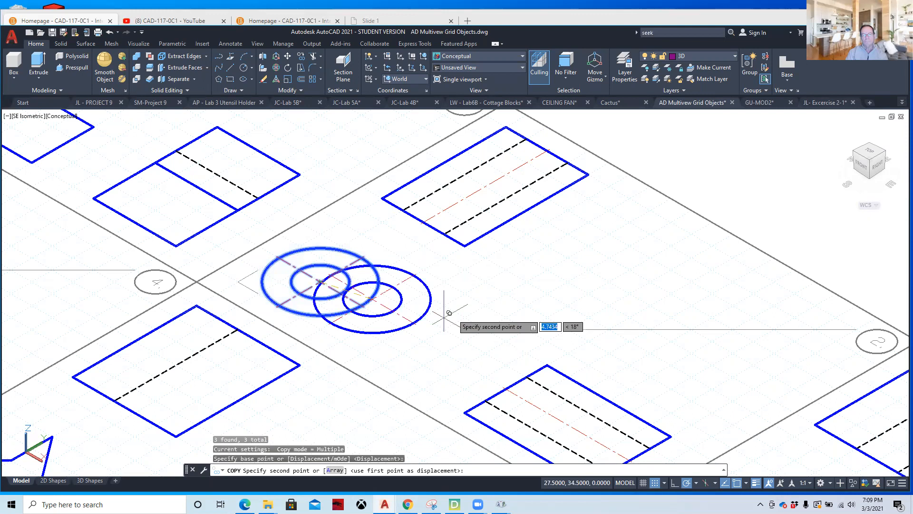
pyautogui.scroll(-5, 447, 312)
pyautogui.moveTo(560, 368); pyautogui.dragTo(107, 133, button='middle')
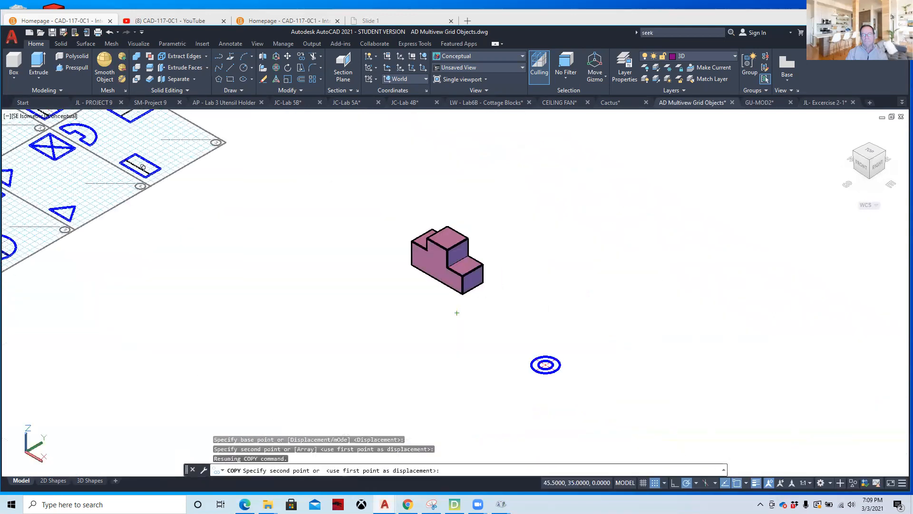
pyautogui.click(548, 343)
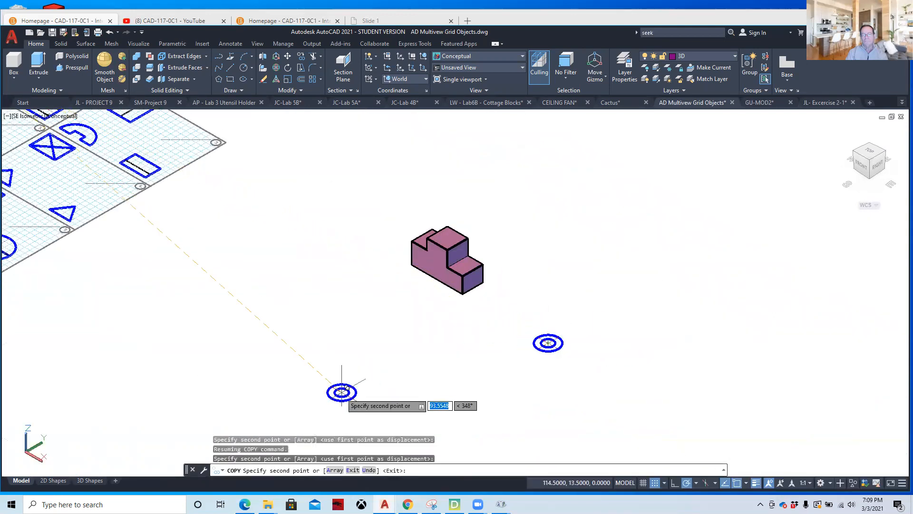
pyautogui.press('Escape')
# - Examine object 2's orthographic views up close and in the Top view to determine its depth
pyautogui.scroll(5, 87, 218)
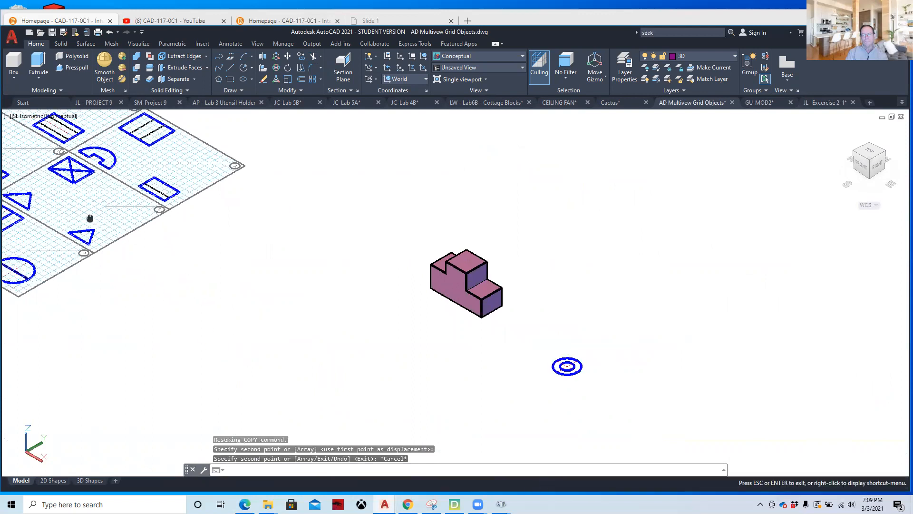
pyautogui.scroll(8, 230, 355)
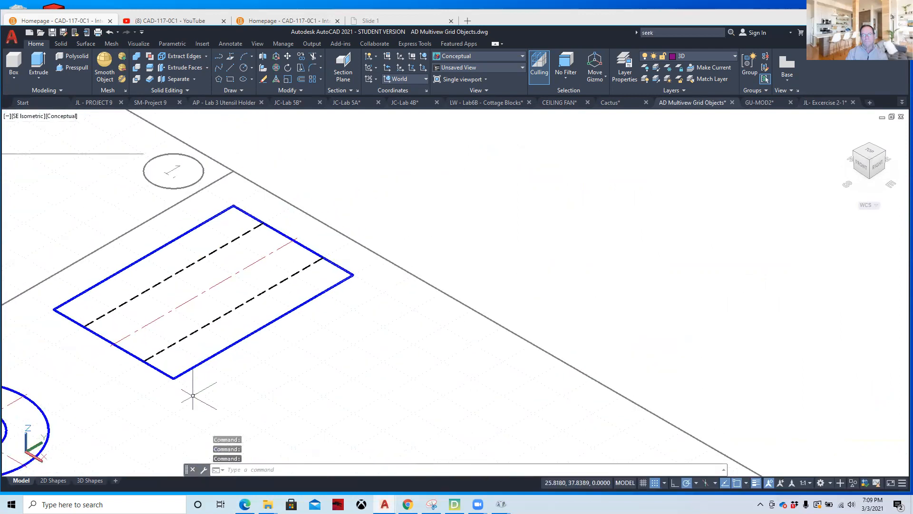
pyautogui.click(34, 118)
pyautogui.click(55, 140)
pyautogui.scroll(5, 372, 205)
pyautogui.scroll(-2, 424, 190)
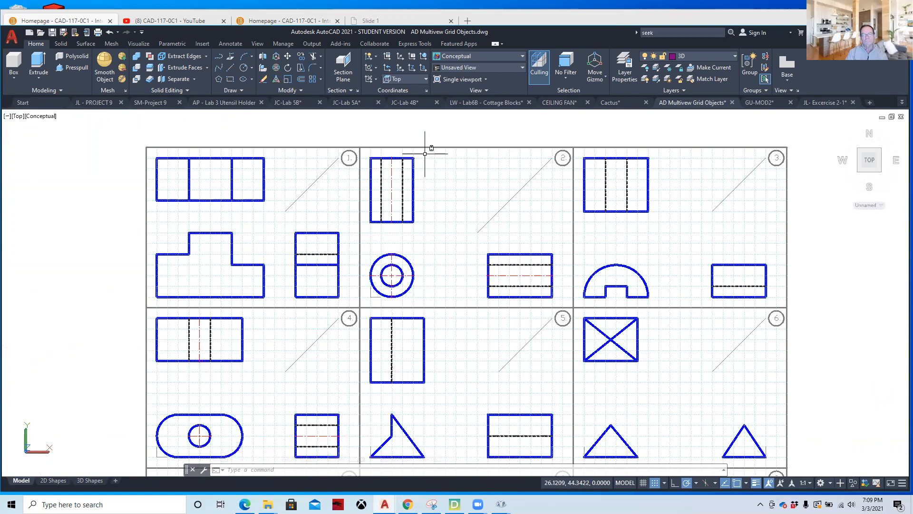
pyautogui.moveTo(745, 296); pyautogui.dragTo(20, 257, button='middle')
pyautogui.moveTo(483, 226)
pyautogui.mouseDown(button='middle')
pyautogui.moveTo(316, 356)
pyautogui.moveTo(286, 358)
pyautogui.mouseUp(button='middle')
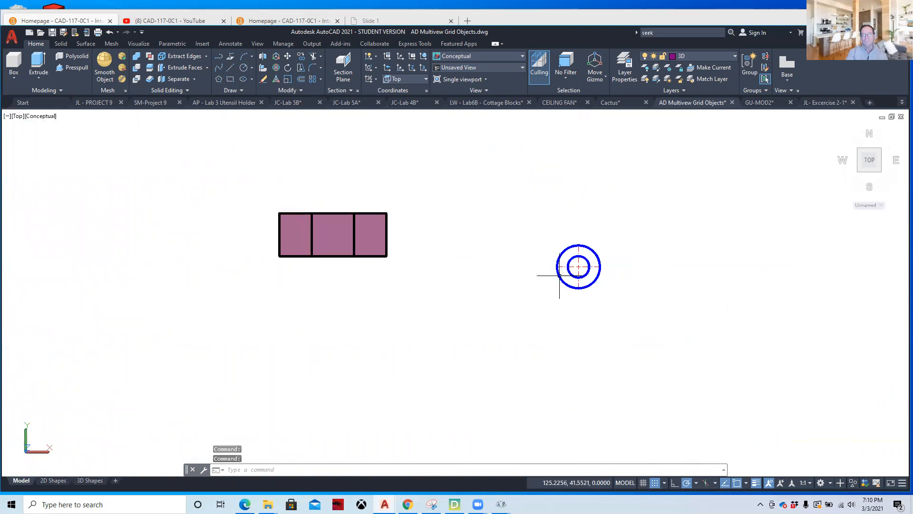
# - Show the copied concentric circles up close in the SE Isometric view
pyautogui.click(16, 117)
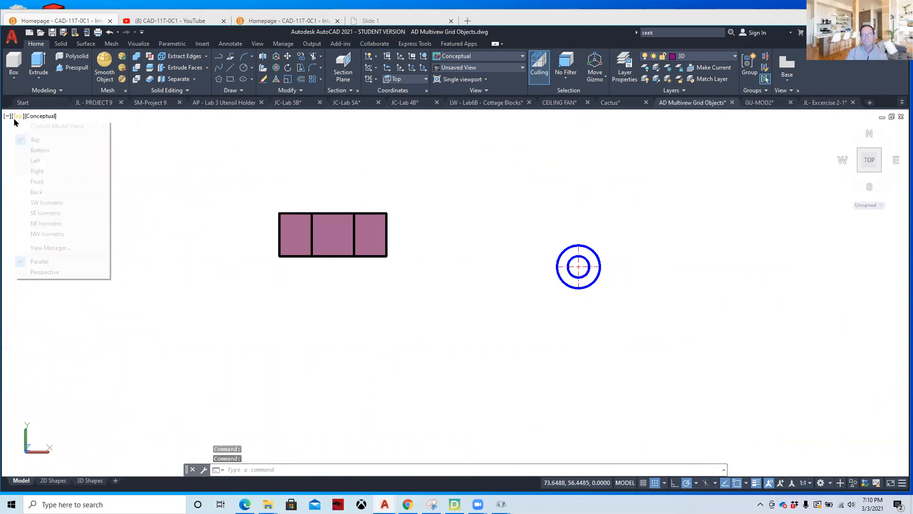
pyautogui.click(47, 214)
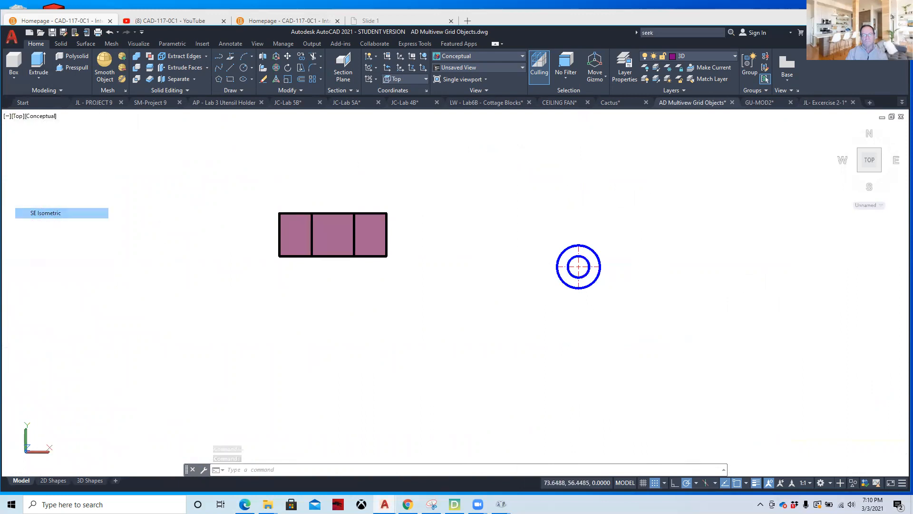
pyautogui.moveTo(735, 429); pyautogui.dragTo(652, 398, button='middle')
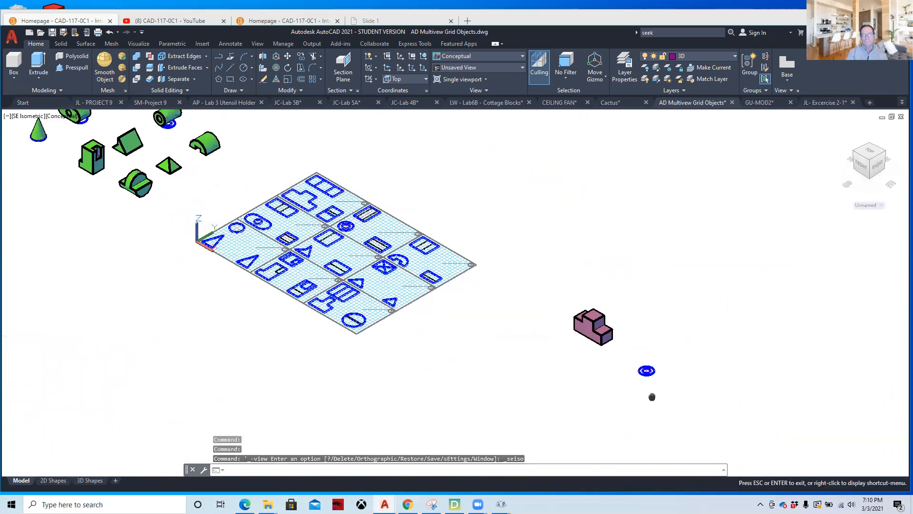
pyautogui.scroll(8, 585, 357)
pyautogui.scroll(8, 535, 366)
pyautogui.moveTo(501, 321); pyautogui.dragTo(569, 316, button='middle')
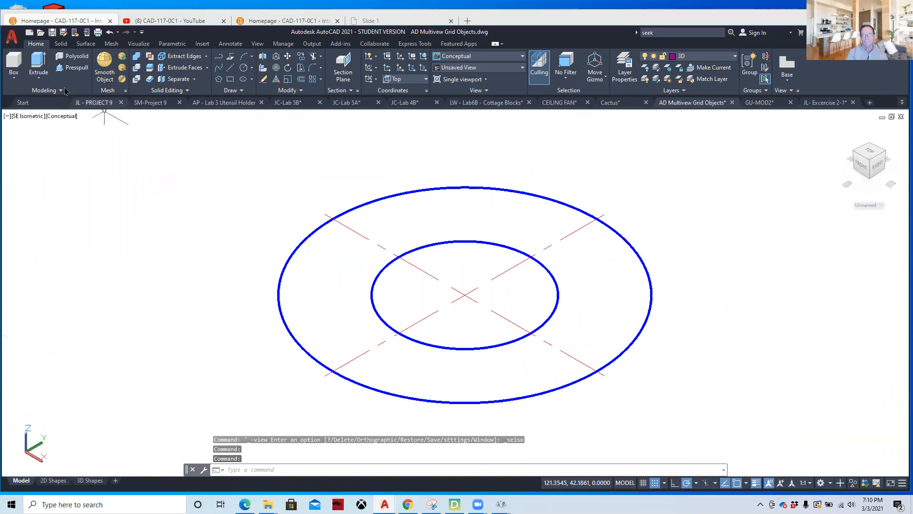
pyautogui.click(71, 67)
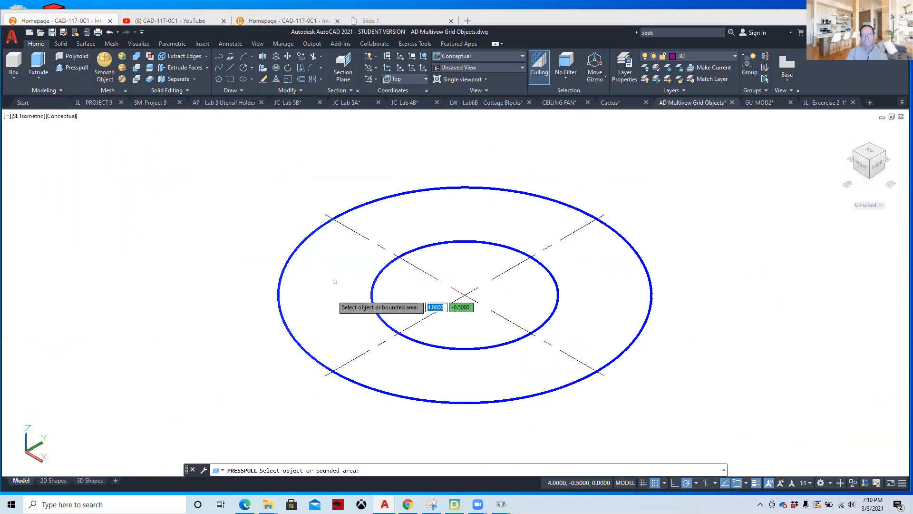
pyautogui.click(321, 299)
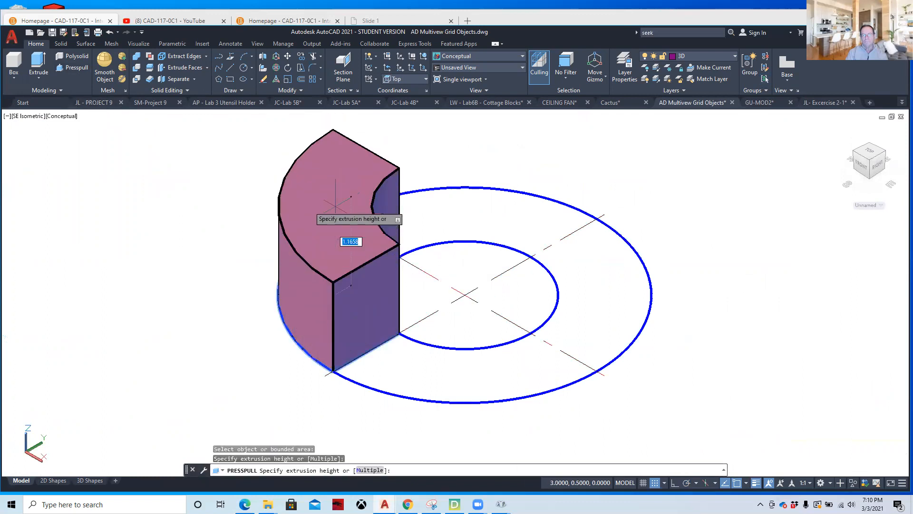
pyautogui.press('Escape')
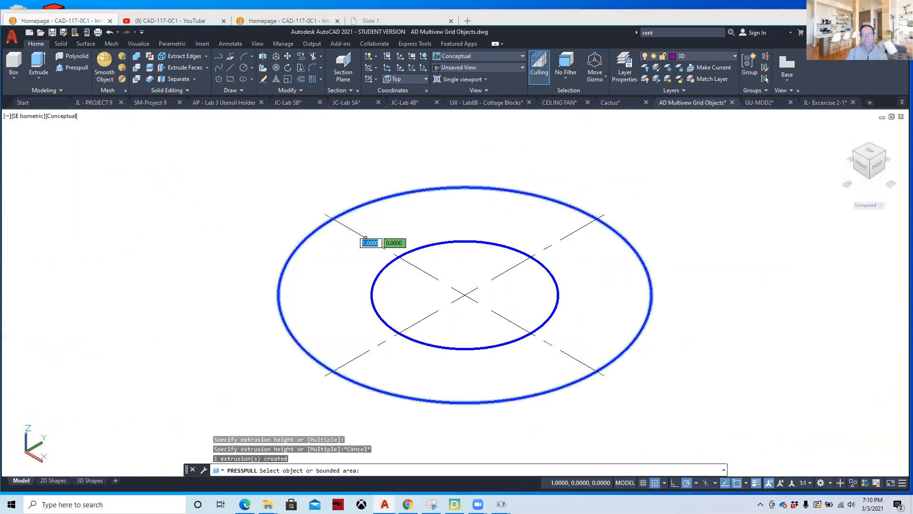
pyautogui.press('Return')
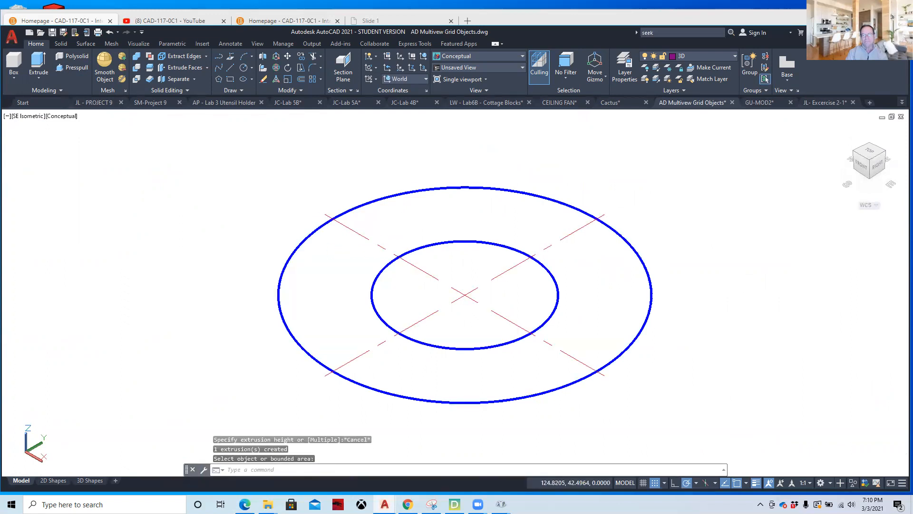
# - Delete the center lines from the copied circles and Presspull the ring between the circles to a height of 6
pyautogui.click(498, 274)
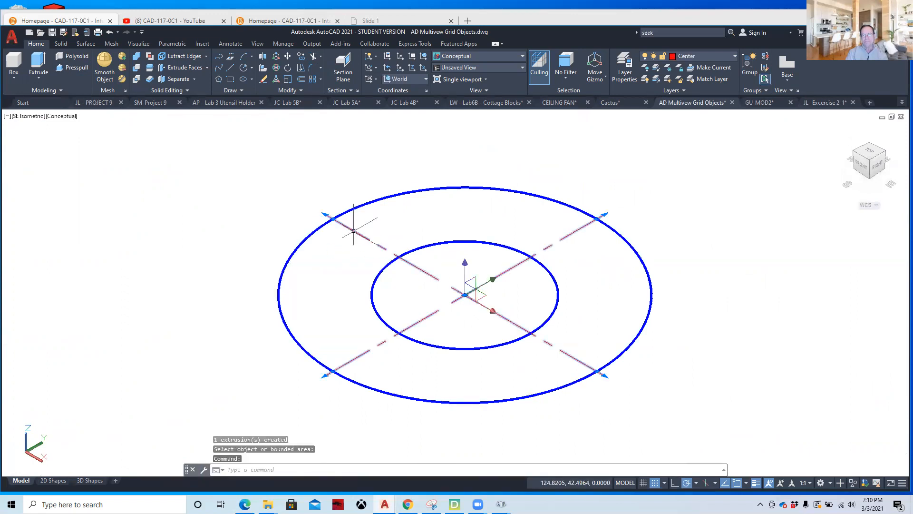
pyautogui.press('Delete')
pyautogui.click(72, 68)
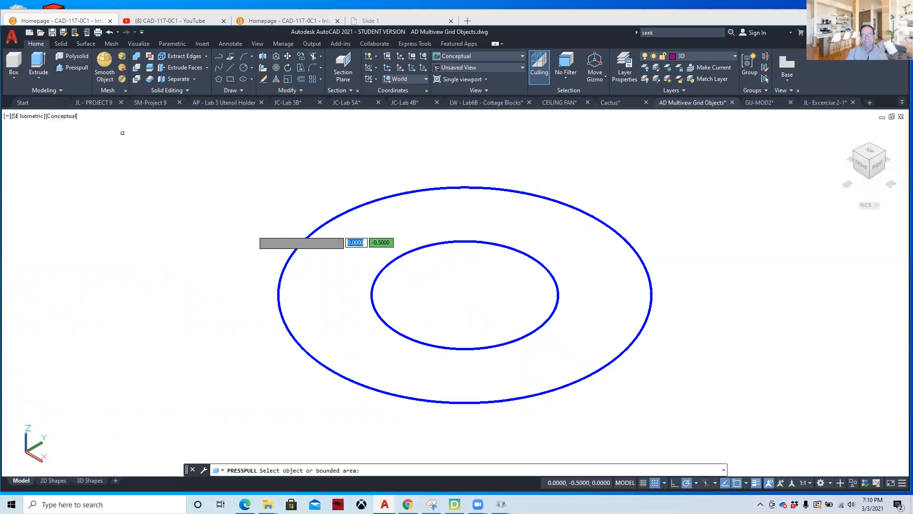
pyautogui.click(320, 284)
pyautogui.scroll(-2, 289, 188)
pyautogui.moveTo(307, 196); pyautogui.dragTo(302, 329, button='middle')
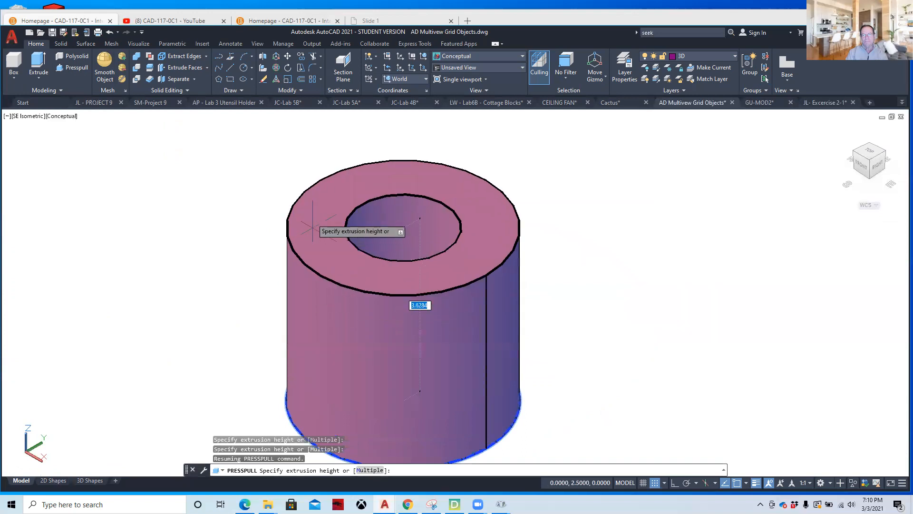
pyautogui.press('Return')
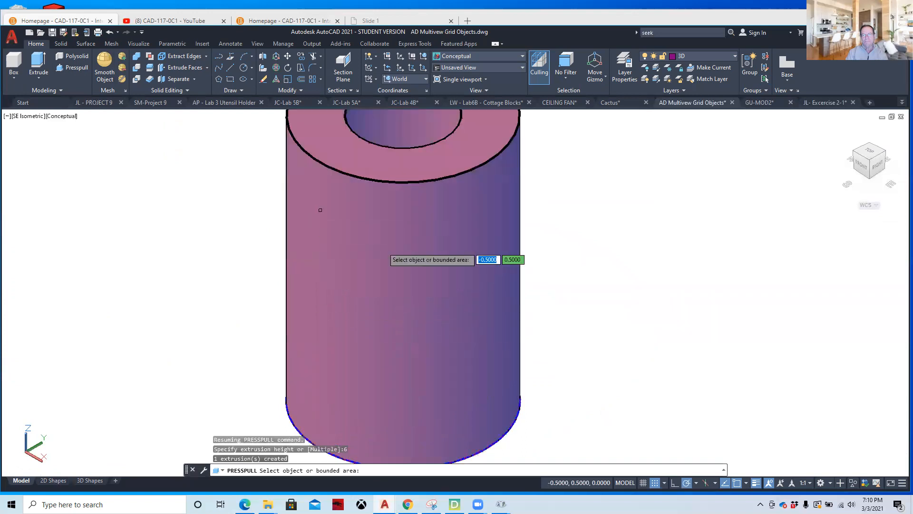
pyautogui.press('Return')
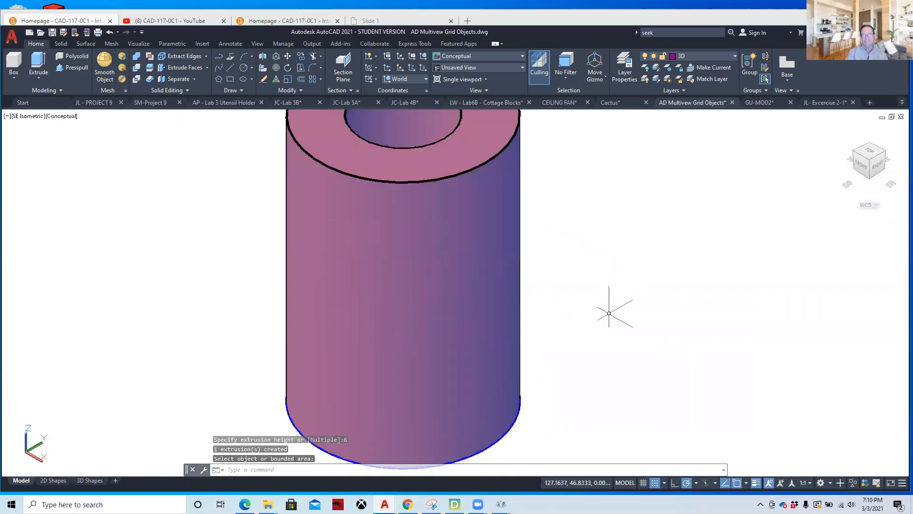
# - Rotate the hollow cylinder a quarter turn about the X axis with the Rotate Gizmo so it lies on its side
pyautogui.scroll(-3, 611, 316)
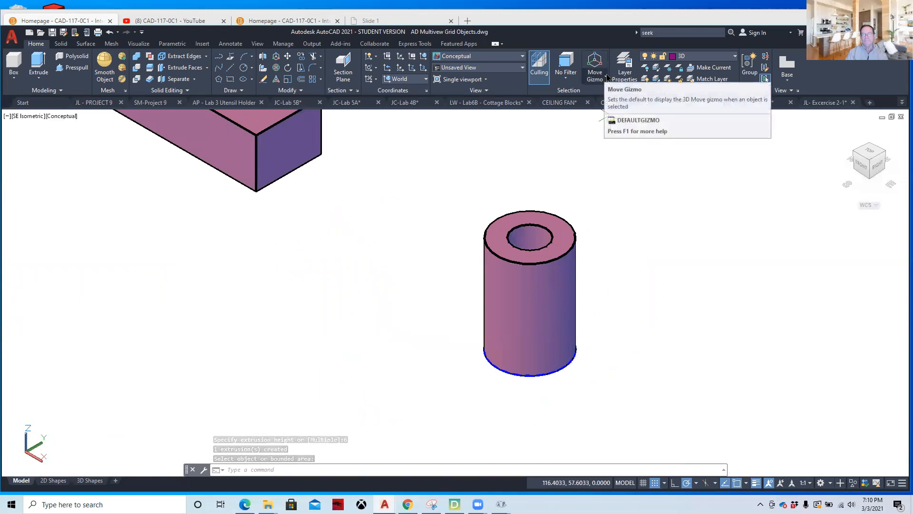
pyautogui.click(606, 77)
pyautogui.click(617, 114)
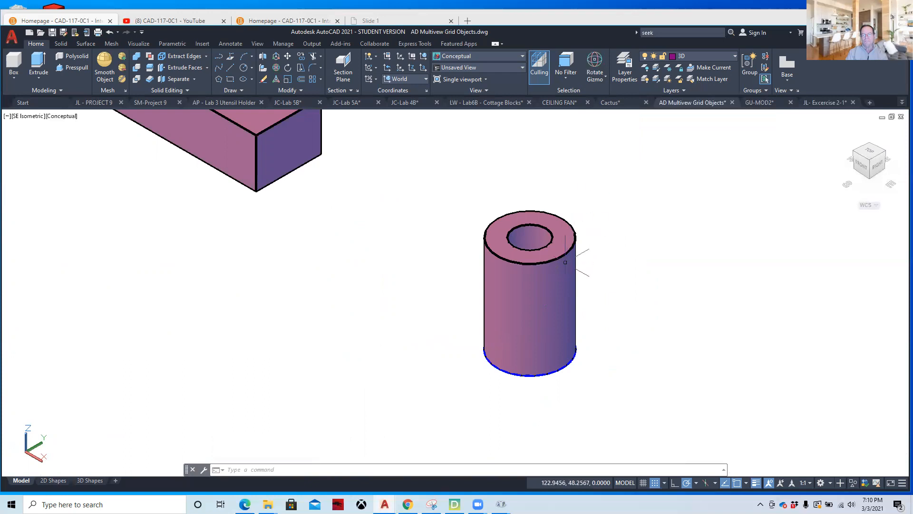
pyautogui.click(547, 281)
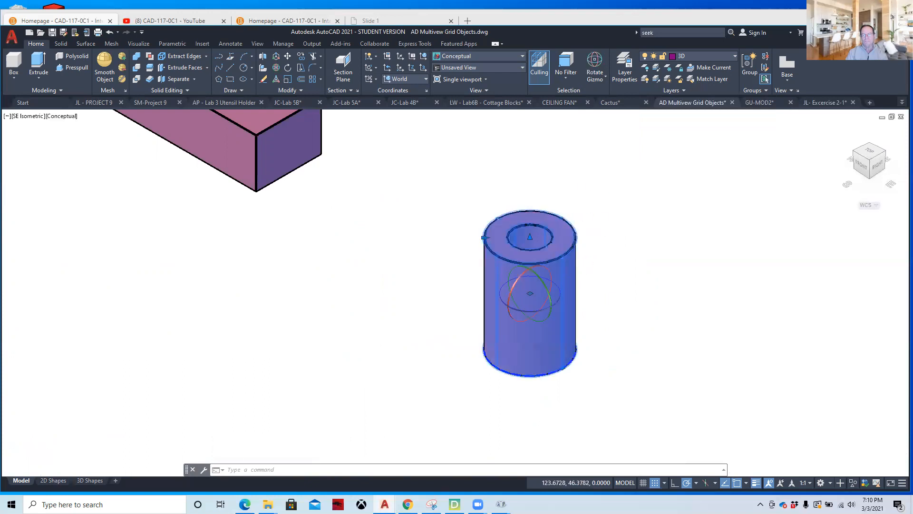
pyautogui.click(527, 274)
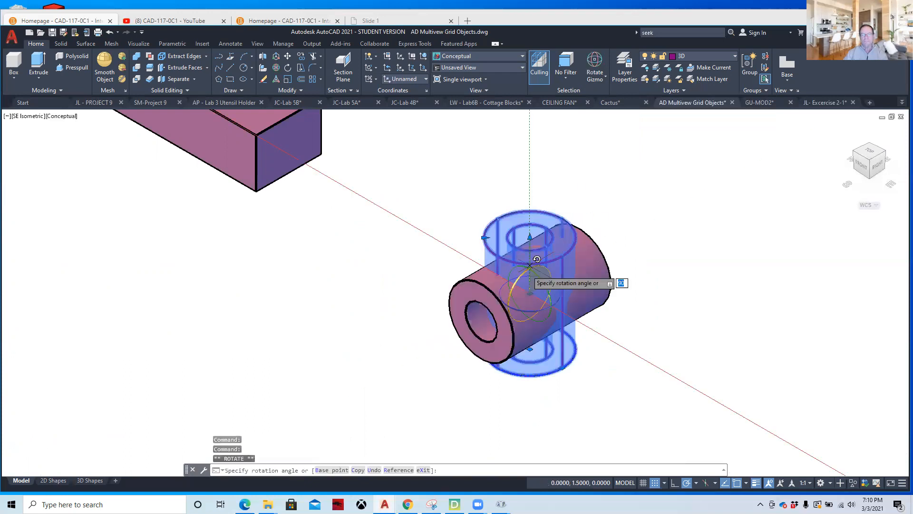
pyautogui.click(532, 170)
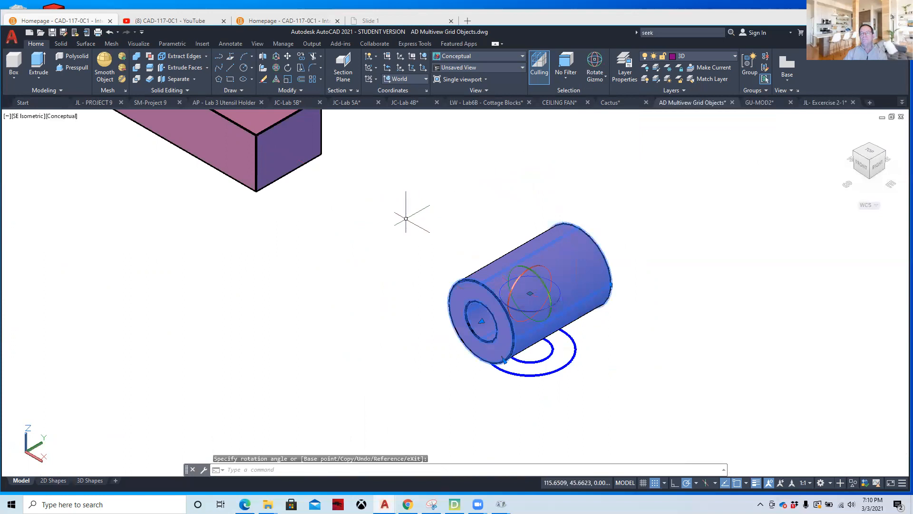
pyautogui.press('Escape')
# - Move the rotated cylinder along the X axis with the Move Gizmo, toward the stepped solid and clear of its source circles
pyautogui.click(519, 298)
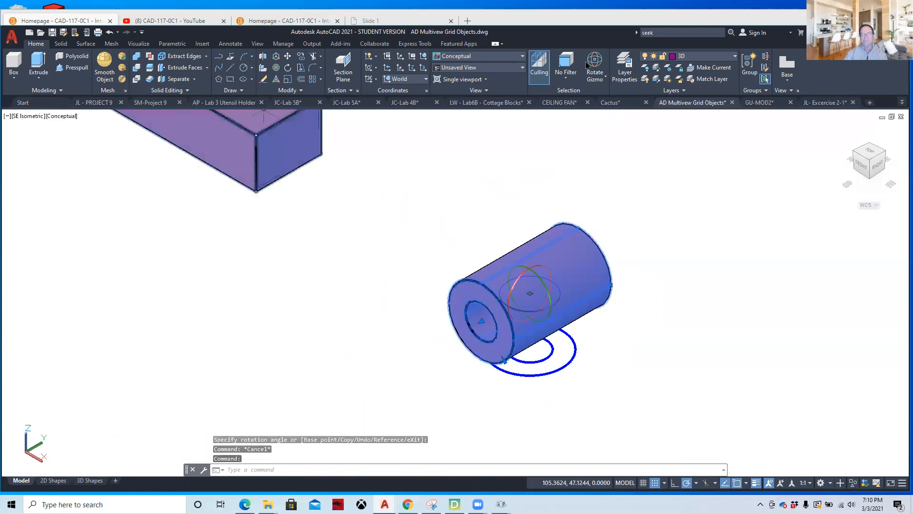
pyautogui.click(604, 77)
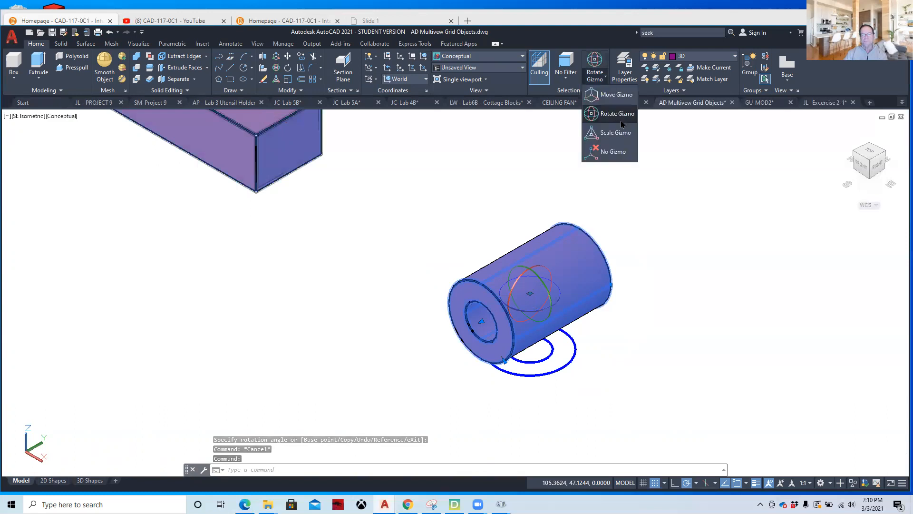
pyautogui.click(615, 94)
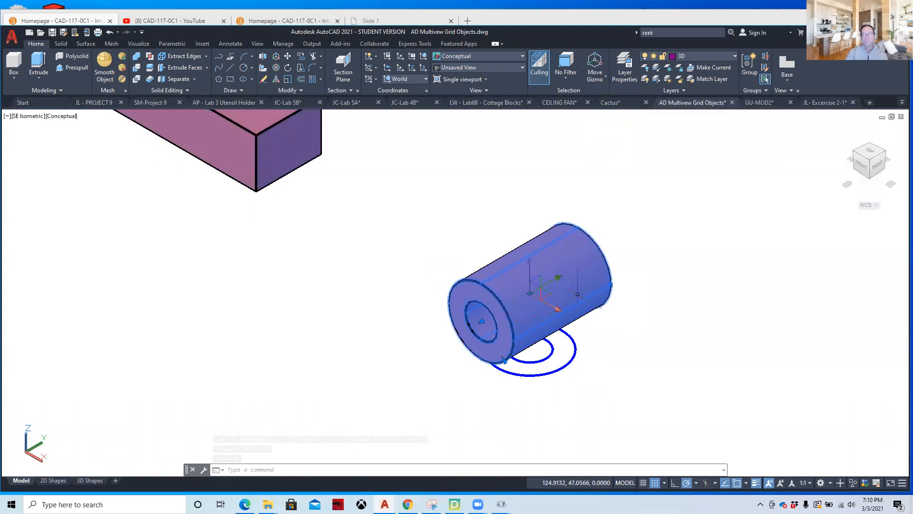
pyautogui.click(557, 308)
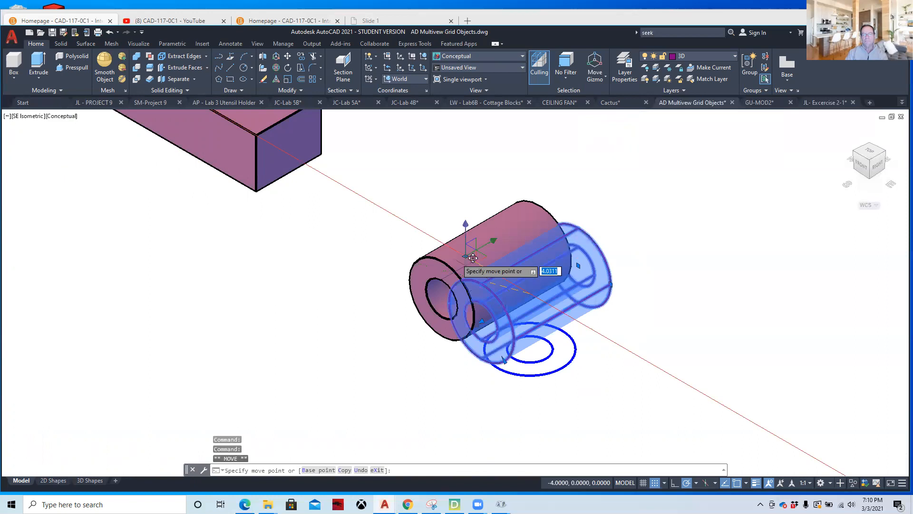
pyautogui.click(456, 248)
pyautogui.press('Escape')
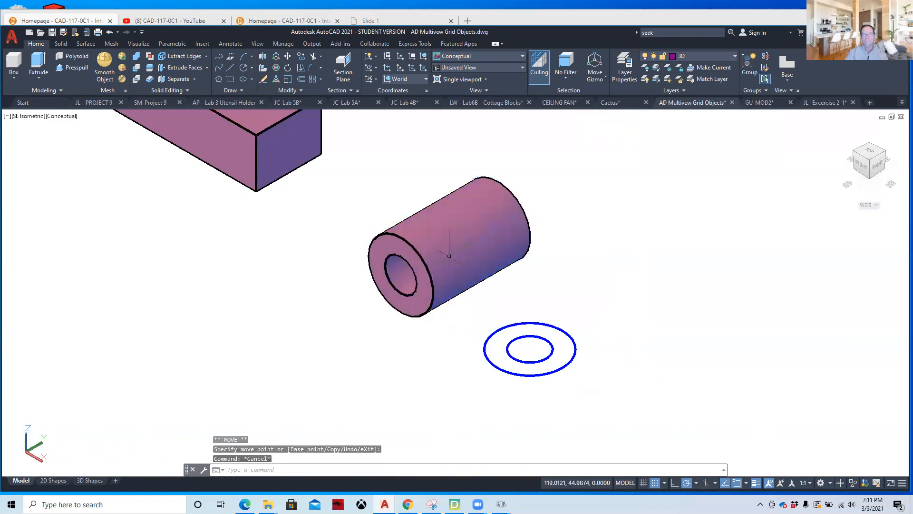
# - Delete the two leftover source circles beside the hollow cylinder
pyautogui.click(557, 332)
pyautogui.click(528, 335)
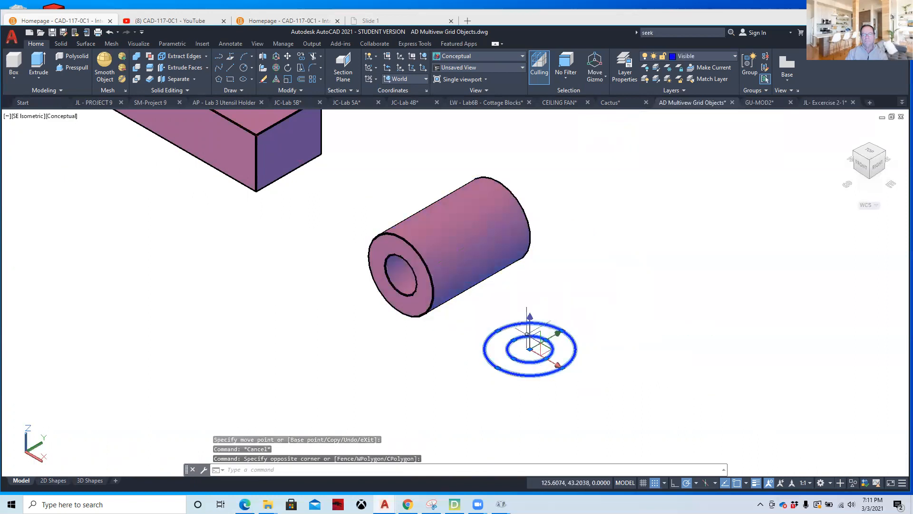
pyautogui.press('Delete')
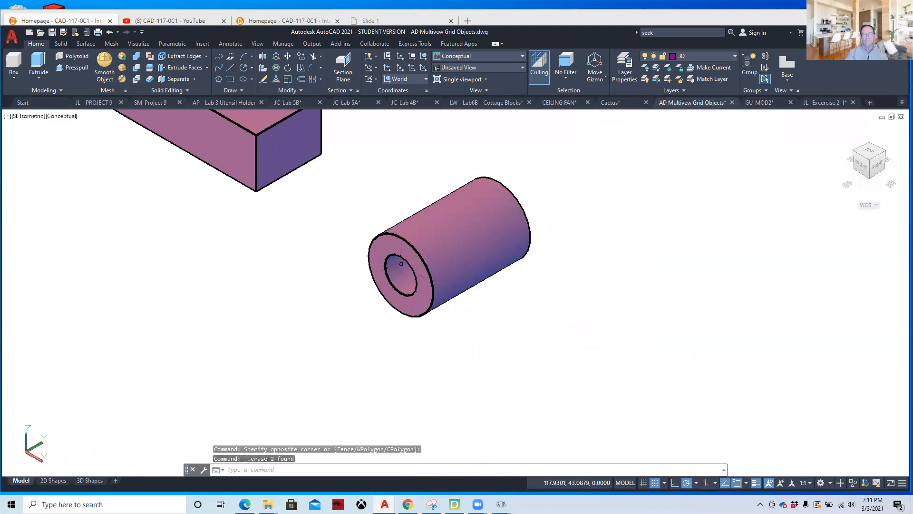
# - Survey the orthographic views across the grid and look closely at the rectangle with crossing diagonals
pyautogui.scroll(-4, 401, 264)
pyautogui.moveTo(370, 268); pyautogui.dragTo(381, 292, button='middle')
pyautogui.moveTo(253, 270); pyautogui.dragTo(514, 373, button='middle')
pyautogui.moveTo(244, 245); pyautogui.dragTo(412, 333, button='middle')
pyautogui.moveTo(116, 243); pyautogui.dragTo(302, 316, button='middle')
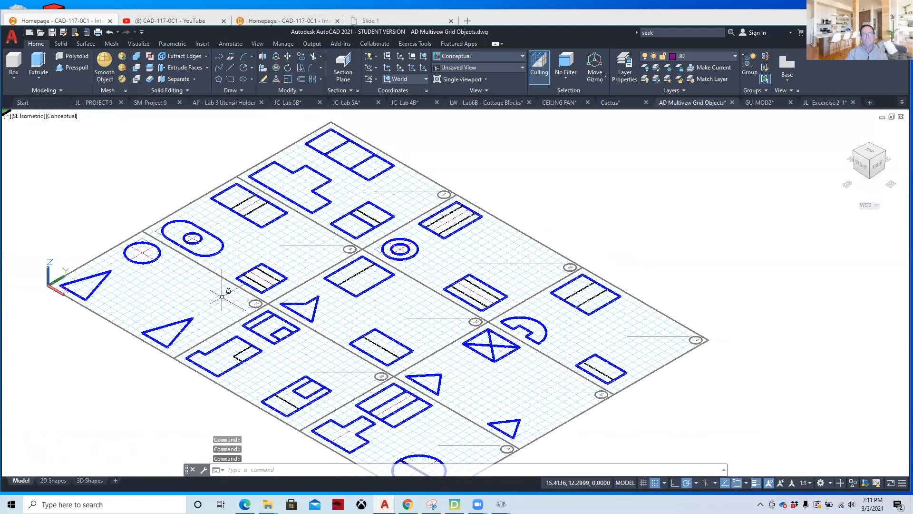
pyautogui.moveTo(237, 312)
pyautogui.mouseDown(button='middle')
pyautogui.moveTo(250, 306)
pyautogui.moveTo(237, 298)
pyautogui.mouseUp(button='middle')
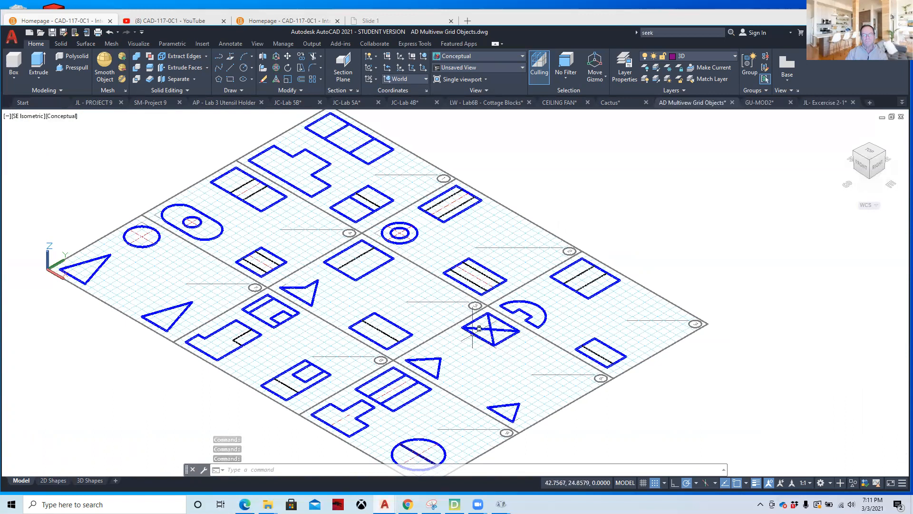
pyautogui.scroll(3, 492, 333)
pyautogui.moveTo(399, 306); pyautogui.dragTo(397, 325, button='middle')
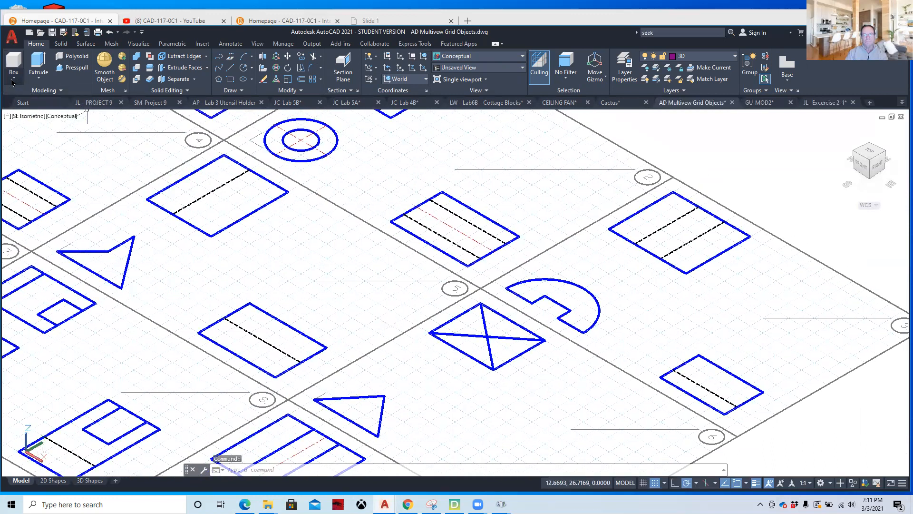
# - Create a pyramid centered on the crossing diagonals, with its base reaching the rectangle's long-edge midpoint and a height of 4
pyautogui.click(13, 81)
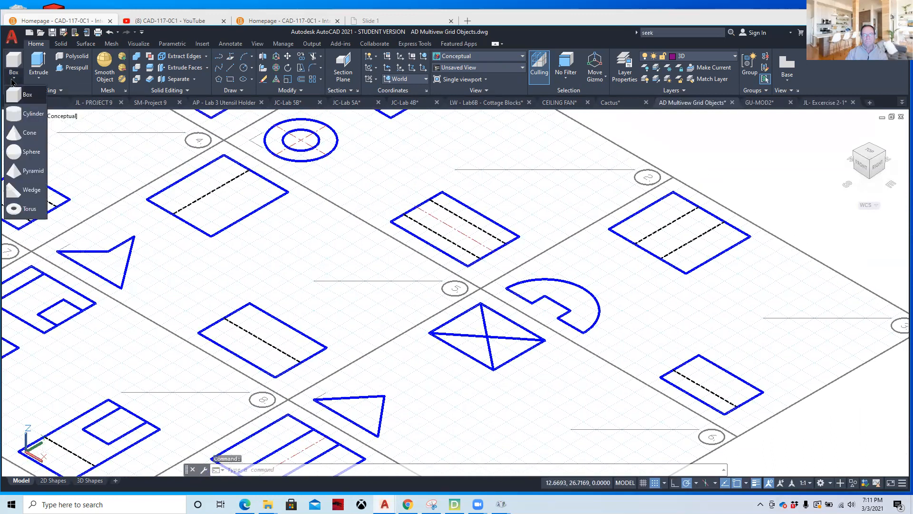
pyautogui.click(32, 171)
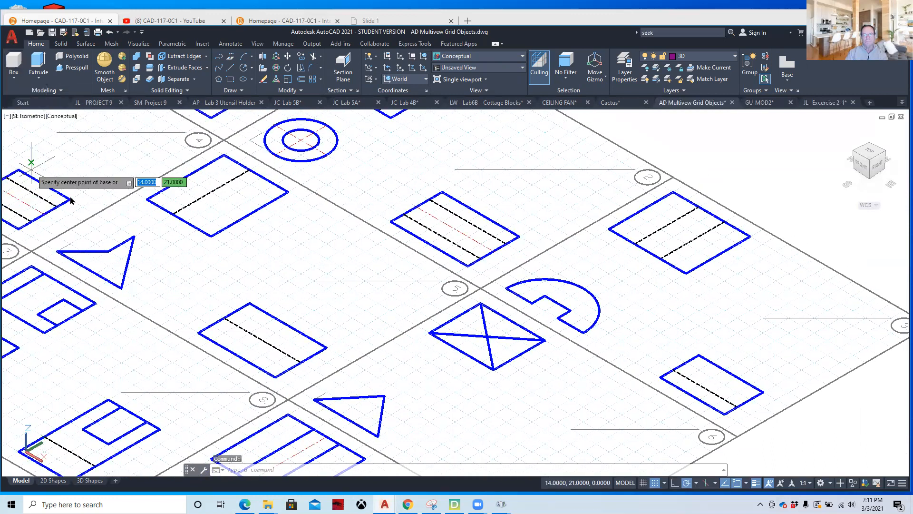
pyautogui.click(487, 337)
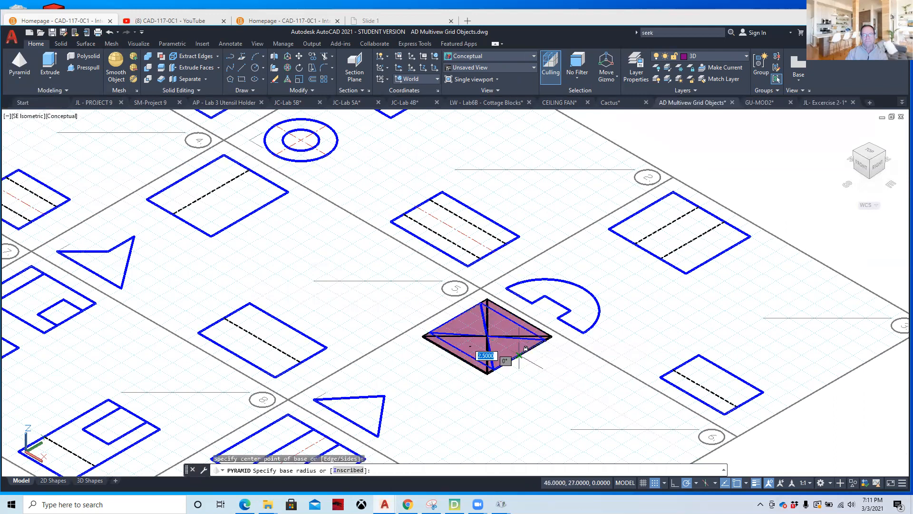
pyautogui.click(512, 322)
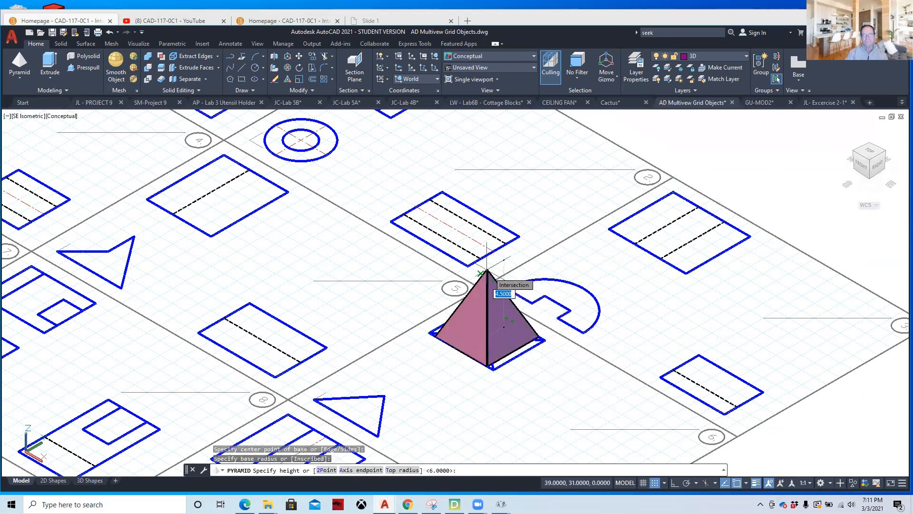
pyautogui.write('4')
pyautogui.press('Return')
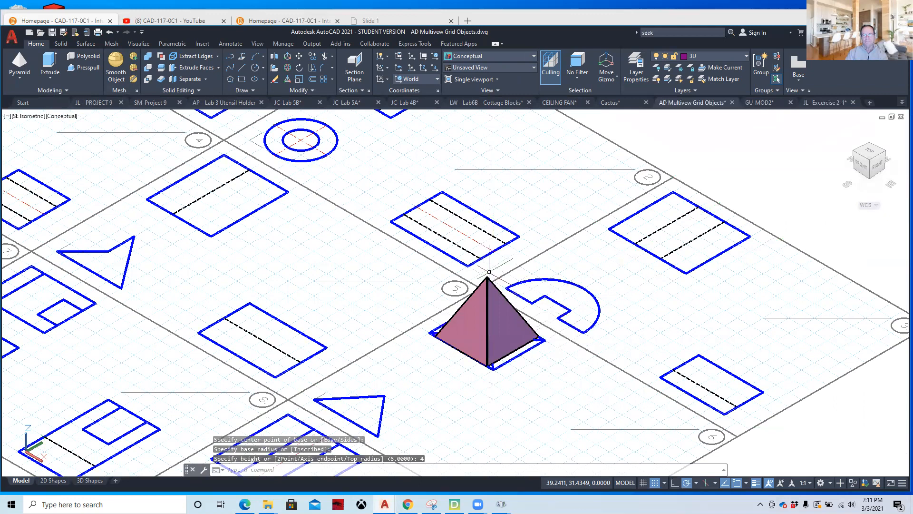
# - Stretch the pyramid's base edge 0.5 outward along the X axis to meet the rectangle's short edge
pyautogui.scroll(4, 501, 372)
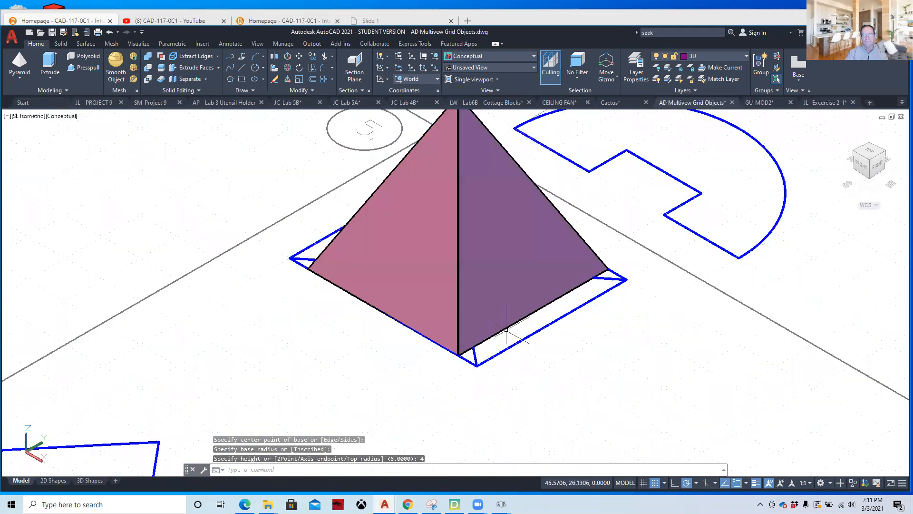
pyautogui.click(531, 313)
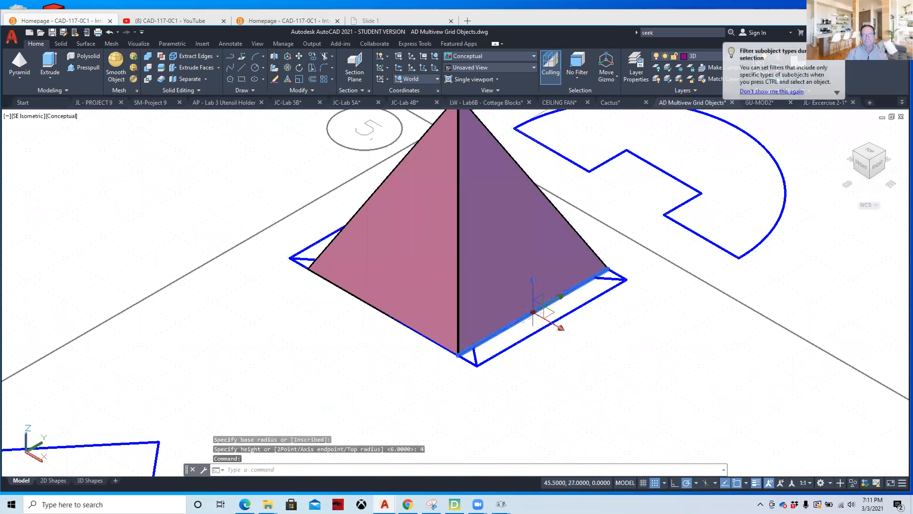
pyautogui.moveTo(533, 318)
pyautogui.click(584, 331)
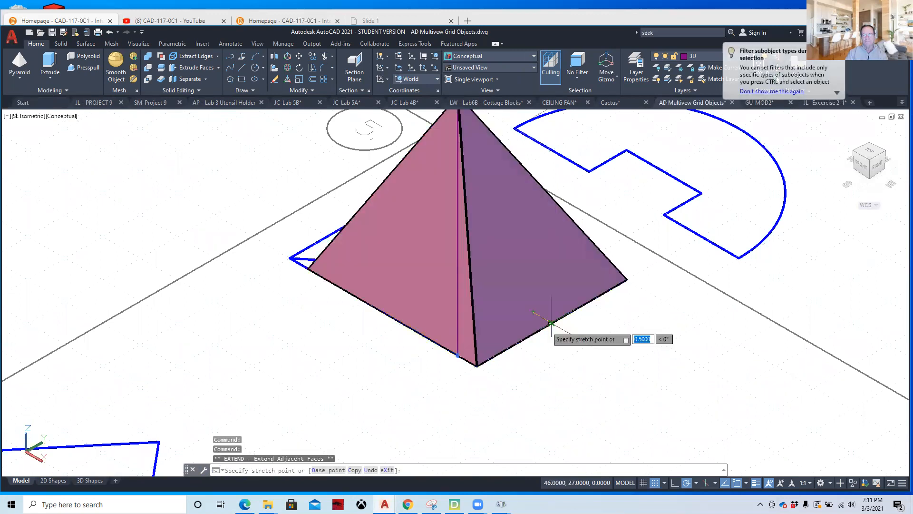
pyautogui.click(379, 365)
# - Try to stretch the pyramid's opposite base edge out to the rectangle's other short edge, and undo the stretch
pyautogui.keyDown('shift'); pyautogui.moveTo(379, 364); pyautogui.dragTo(393, 341, button='middle'); pyautogui.keyUp('shift')
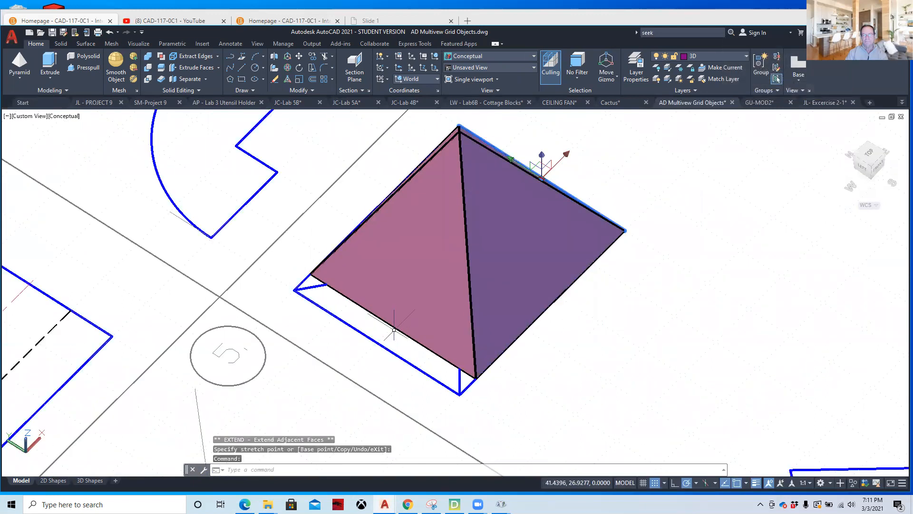
pyautogui.keyDown('ctrl'); pyautogui.click(394, 327); pyautogui.keyUp('ctrl')
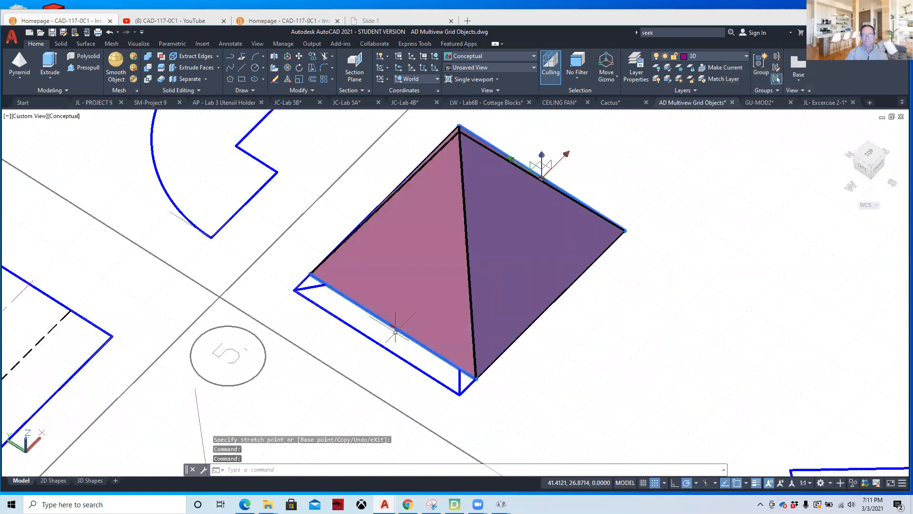
pyautogui.click(393, 326)
pyautogui.click(377, 342)
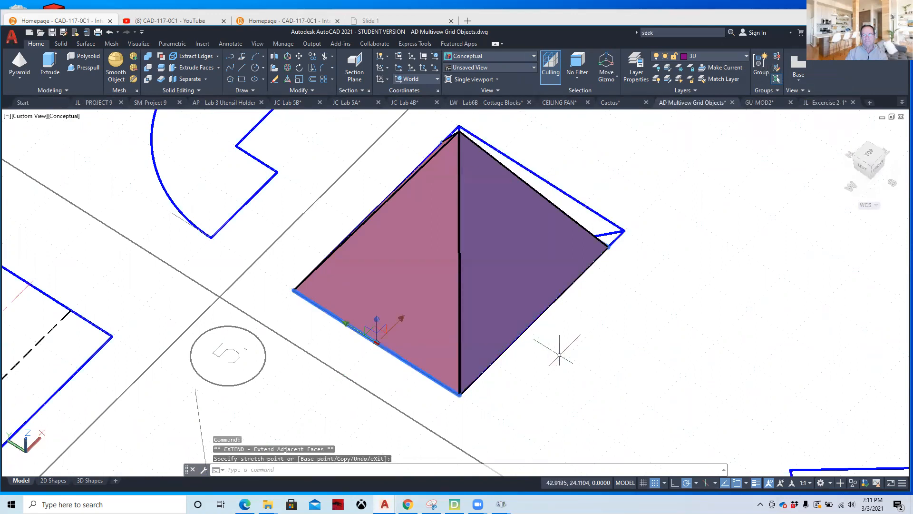
pyautogui.hotkey('ctrl', 'z')
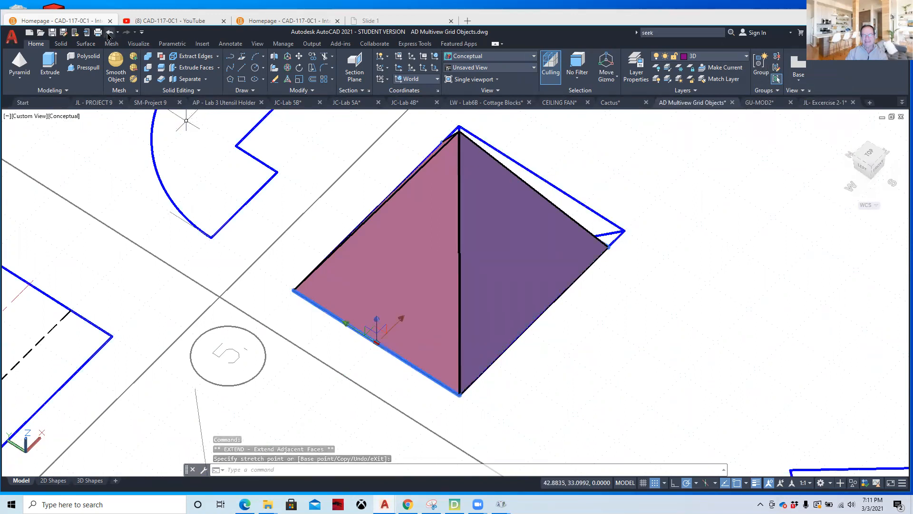
pyautogui.hotkey('ctrl', 'z')
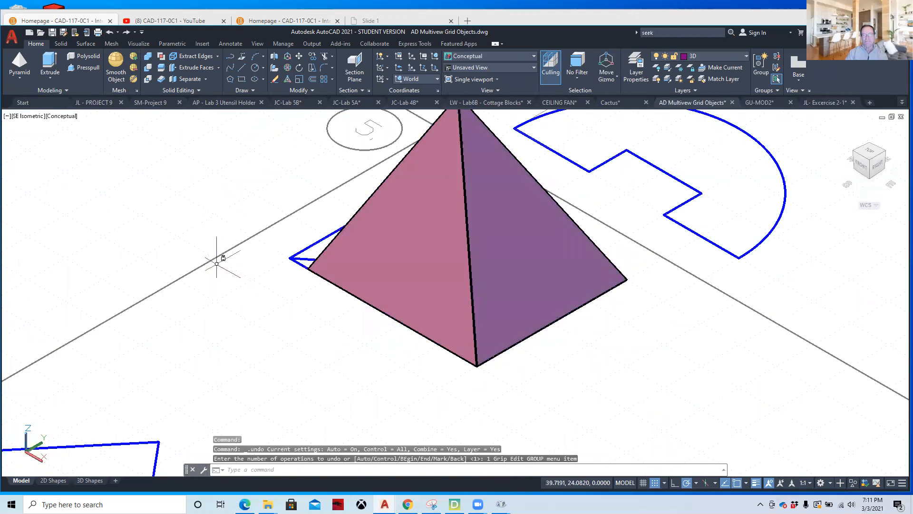
pyautogui.keyDown('shift'); pyautogui.moveTo(245, 280); pyautogui.dragTo(411, 309, button='middle'); pyautogui.keyUp('shift')
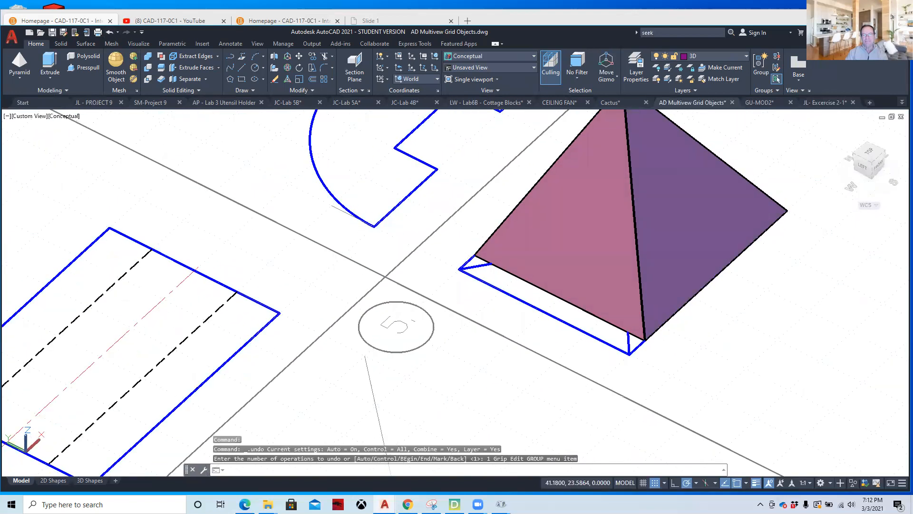
pyautogui.click(560, 297)
pyautogui.scroll(5, 558, 303)
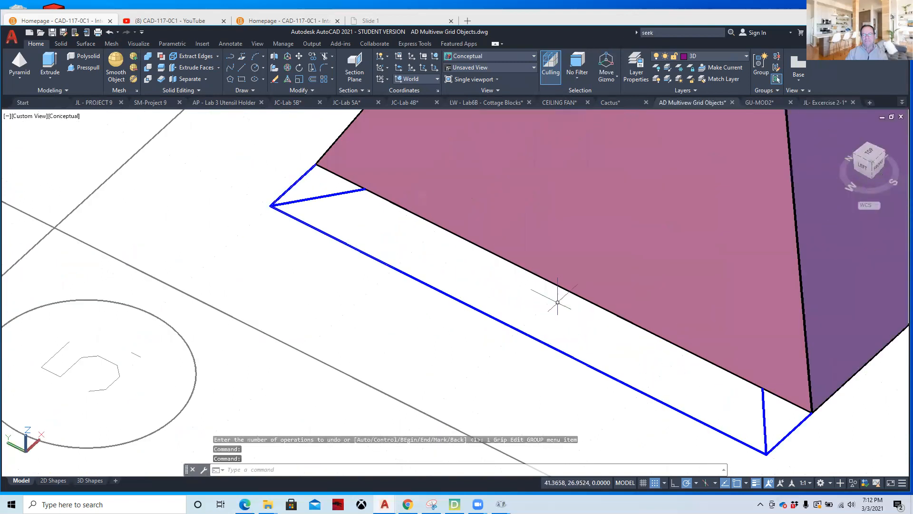
pyautogui.click(535, 273)
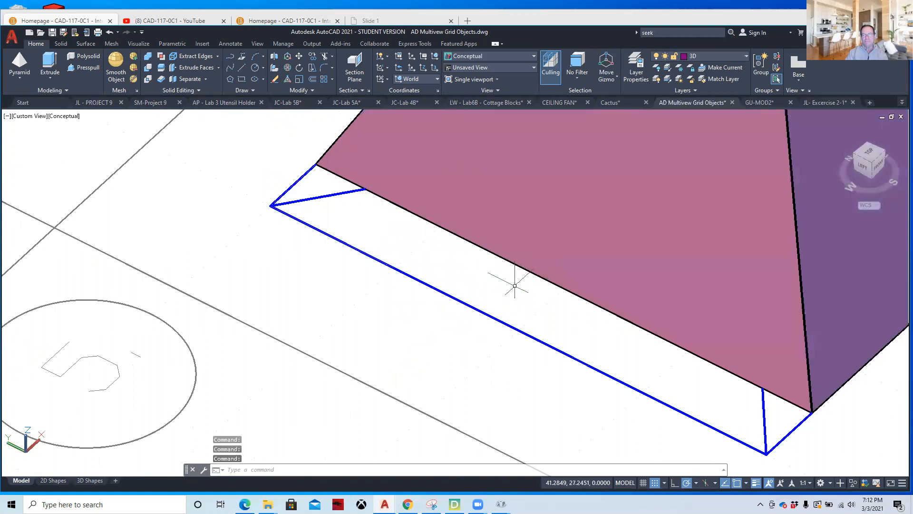
pyautogui.keyDown('ctrl'); pyautogui.click(516, 266); pyautogui.keyUp('ctrl')
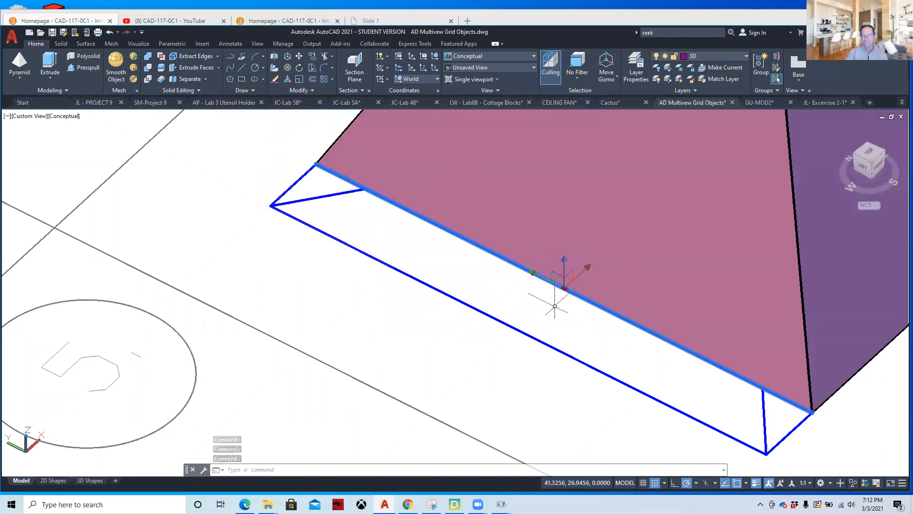
pyautogui.keyDown('shift'); pyautogui.click(578, 296); pyautogui.keyUp('shift')
pyautogui.press('Escape')
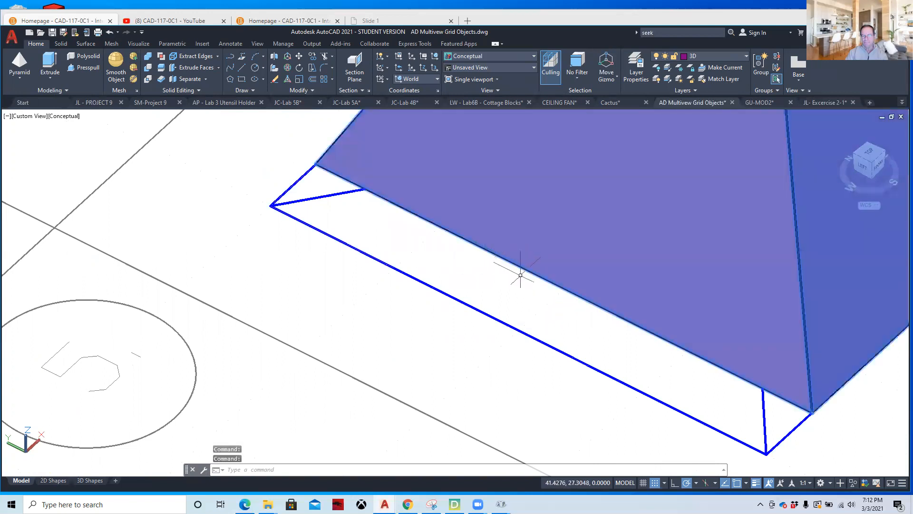
pyautogui.press('Escape')
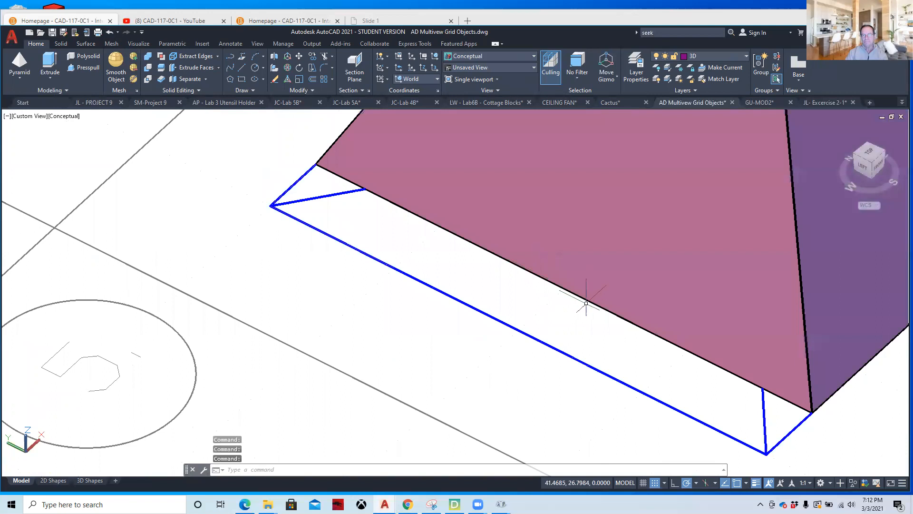
pyautogui.click(538, 306)
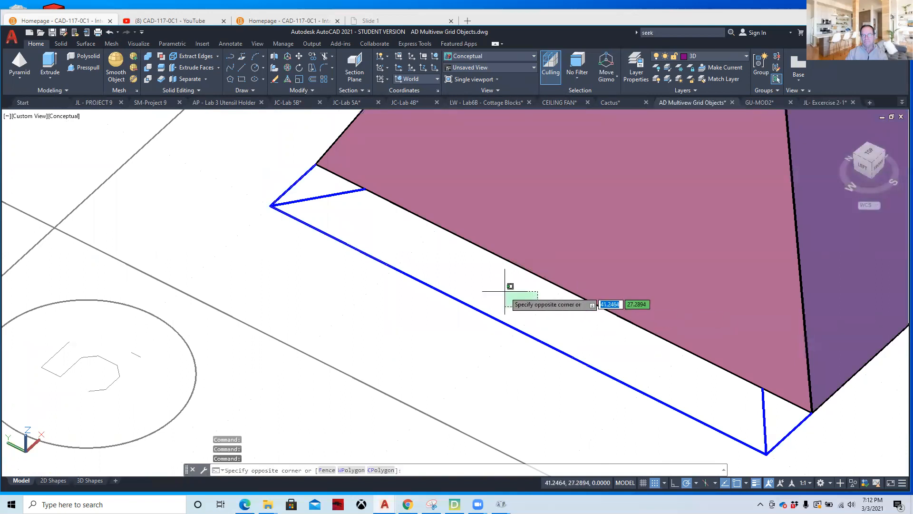
pyautogui.press('Escape')
pyautogui.keyDown('shift'); pyautogui.moveTo(549, 319); pyautogui.dragTo(481, 319, button='middle'); pyautogui.keyUp('shift')
pyautogui.scroll(-5, 575, 344)
pyautogui.moveTo(620, 342); pyautogui.dragTo(562, 336, button='middle')
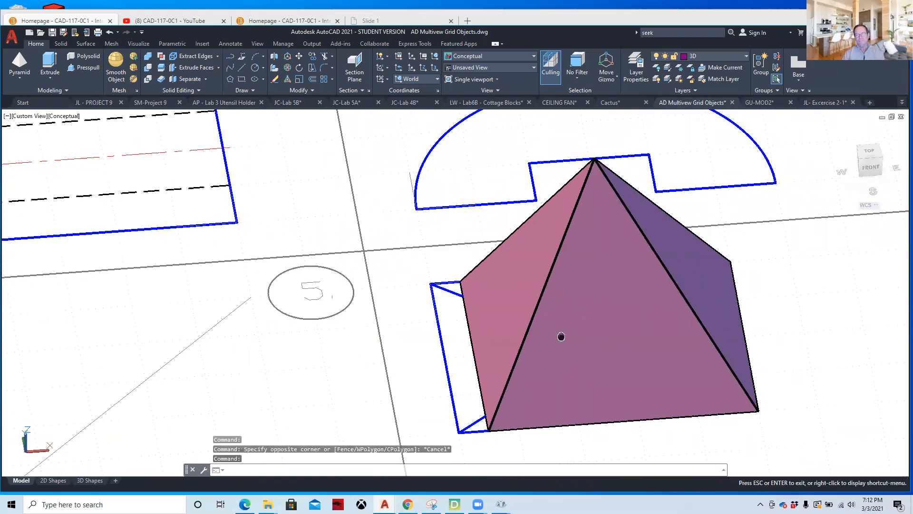
pyautogui.moveTo(561, 336); pyautogui.dragTo(380, 317, button='middle')
pyautogui.click(290, 324)
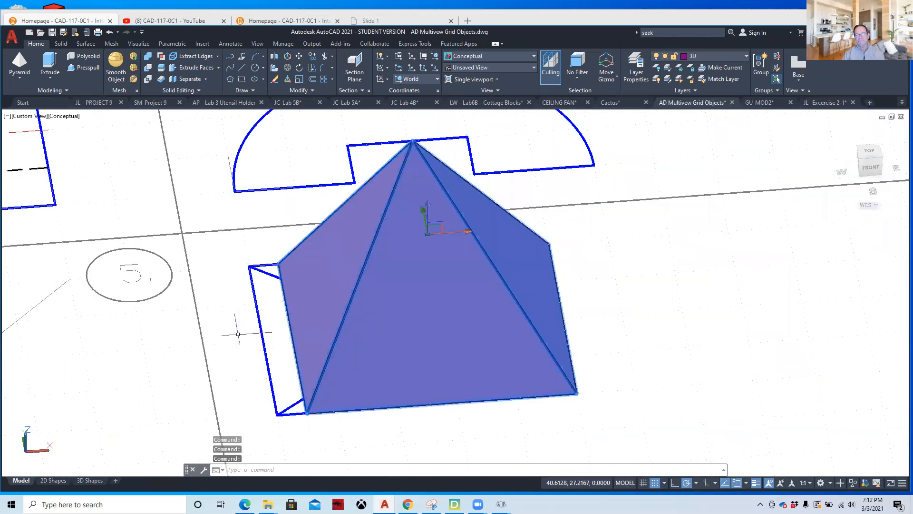
pyautogui.press('Escape')
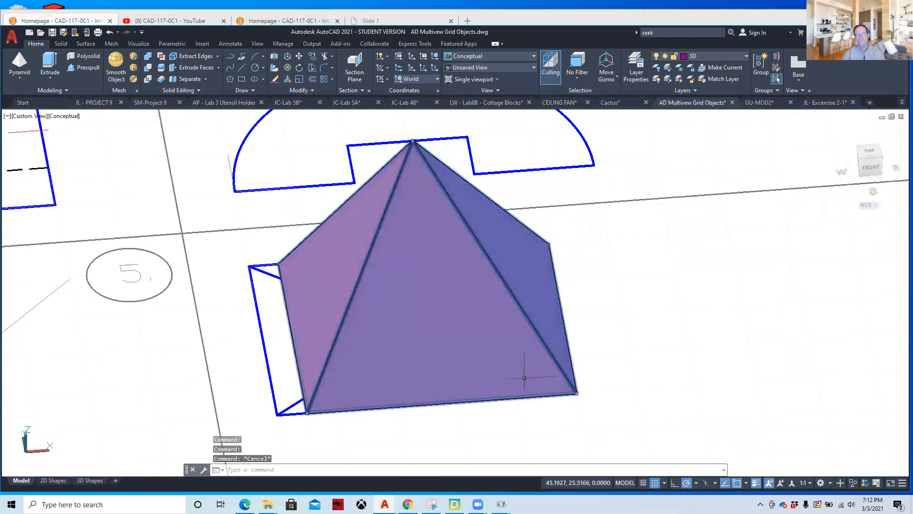
# - Switch the visual style to 2D Wireframe so the pyramid's base edges show through
pyautogui.keyDown('shift'); pyautogui.moveTo(590, 404); pyautogui.dragTo(326, 246, button='middle'); pyautogui.keyUp('shift')
pyautogui.keyDown('shift'); pyautogui.moveTo(613, 414); pyautogui.dragTo(489, 396, button='middle'); pyautogui.keyUp('shift')
pyautogui.scroll(-6, 487, 412)
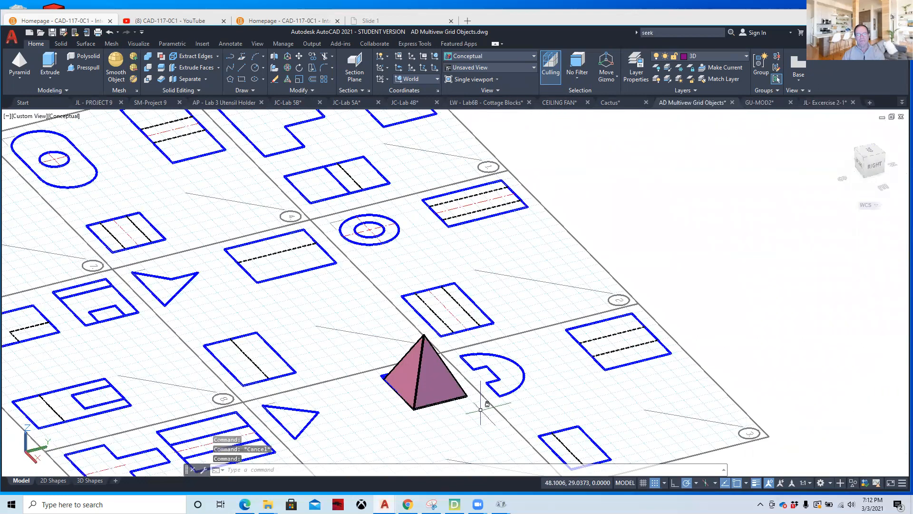
pyautogui.click(65, 116)
pyautogui.click(88, 138)
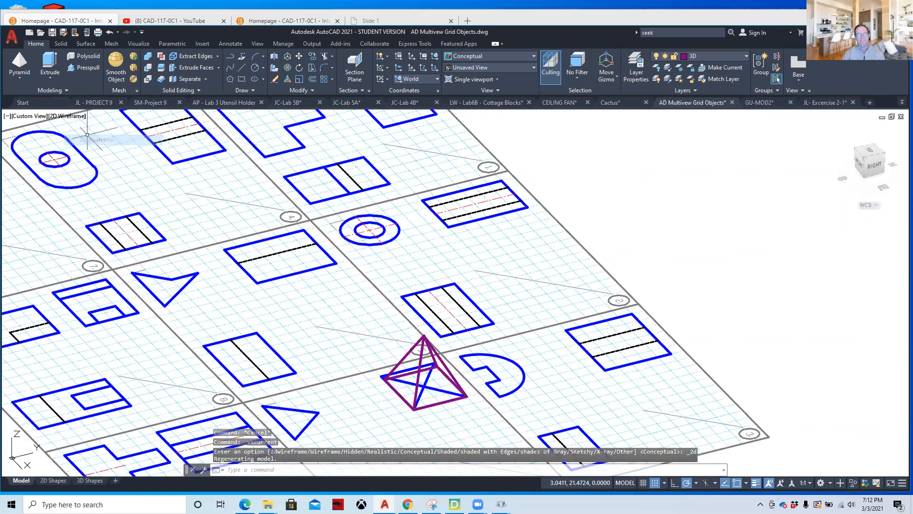
# - Stretch the pyramid's inset base edge outward to meet the rectangle's remaining short edge
pyautogui.keyDown('shift'); pyautogui.moveTo(388, 361); pyautogui.dragTo(489, 342, button='middle'); pyautogui.keyUp('shift')
pyautogui.scroll(4, 479, 325)
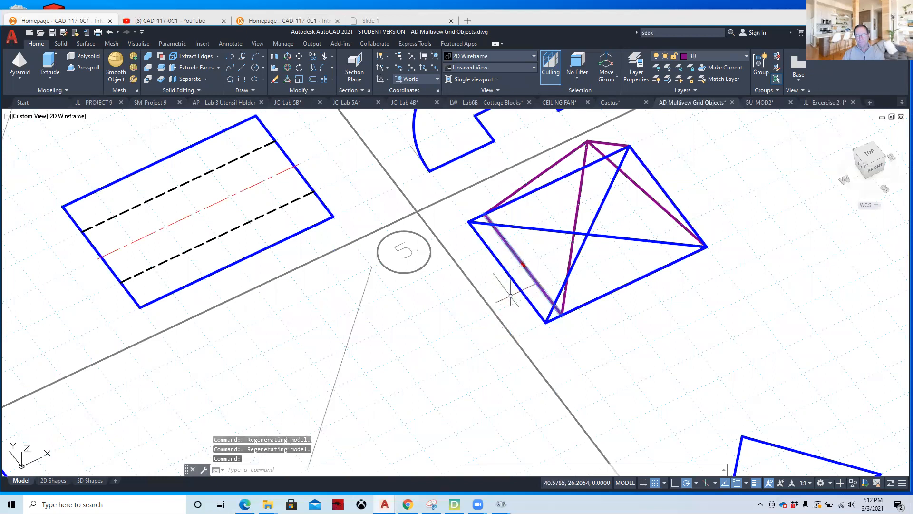
pyautogui.click(524, 263)
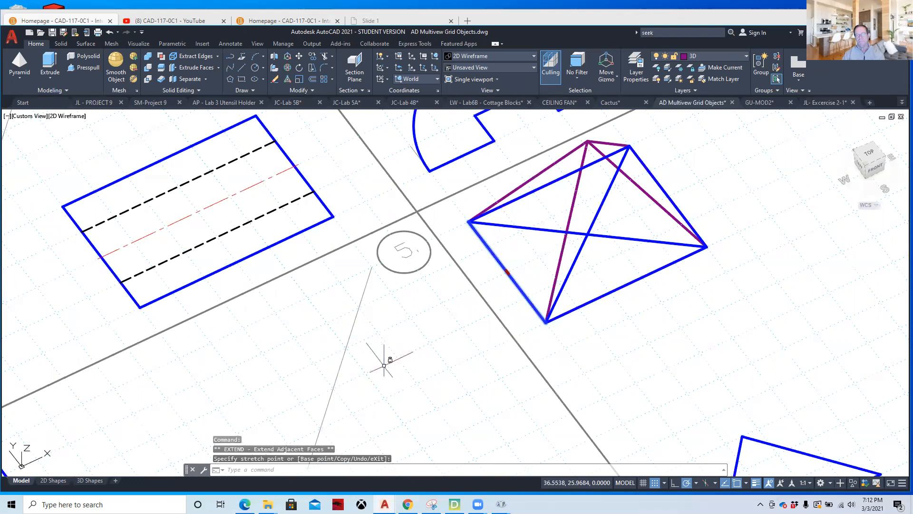
pyautogui.press('Escape')
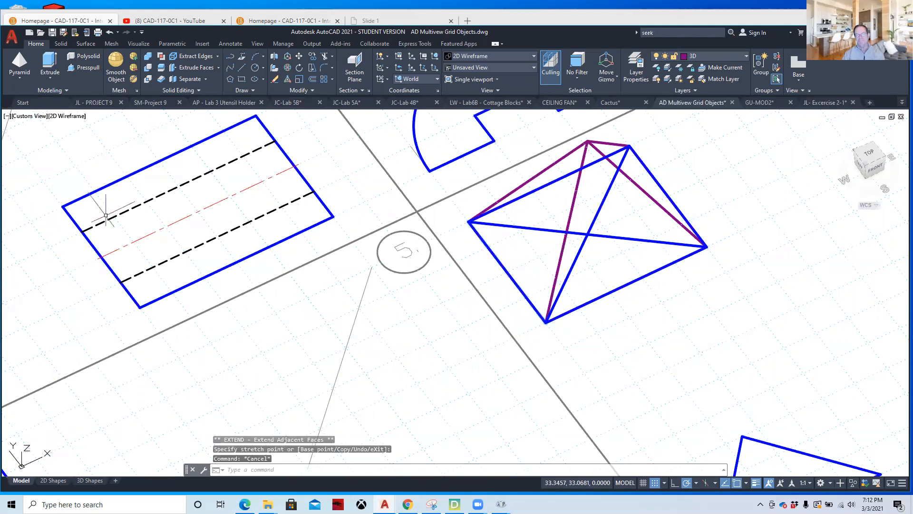
# - Restore the Conceptual visual style
pyautogui.click(75, 120)
pyautogui.click(95, 150)
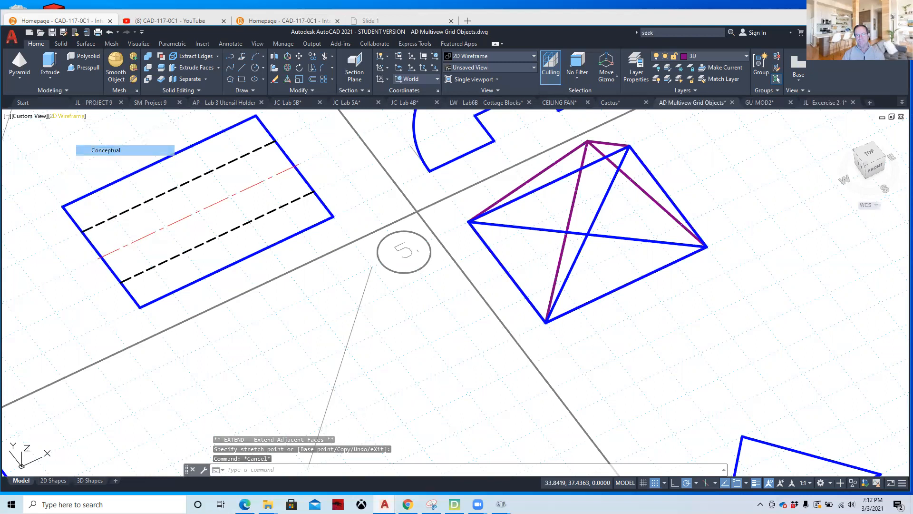
pyautogui.keyDown('shift'); pyautogui.moveTo(494, 305); pyautogui.dragTo(448, 256, button='middle'); pyautogui.keyUp('shift')
pyautogui.scroll(-2, 456, 302)
pyautogui.scroll(-5, 455, 302)
pyautogui.moveTo(357, 340); pyautogui.dragTo(414, 298, button='middle')
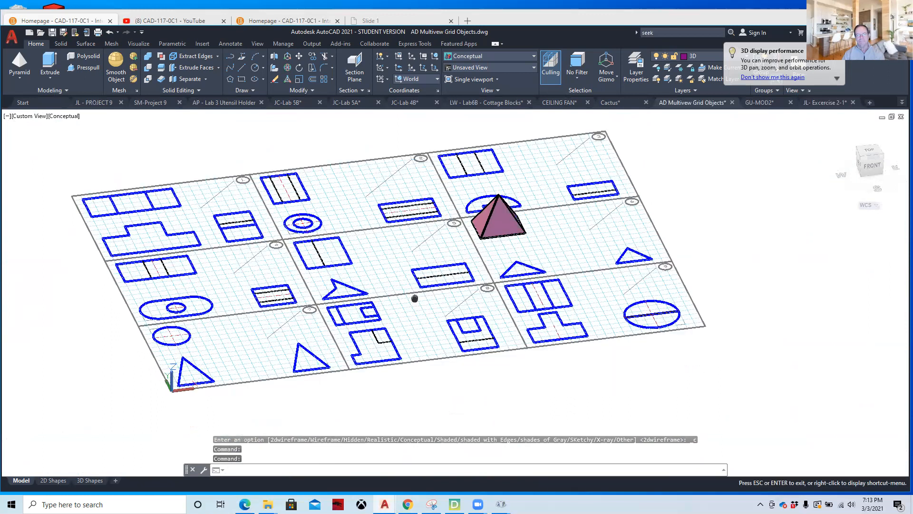
pyautogui.scroll(3, 370, 341)
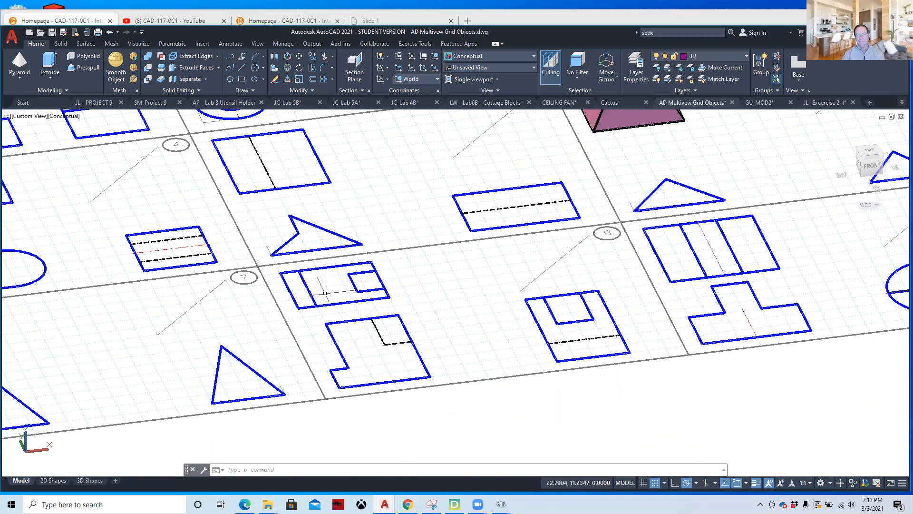
pyautogui.moveTo(325, 293); pyautogui.dragTo(332, 310, button='middle')
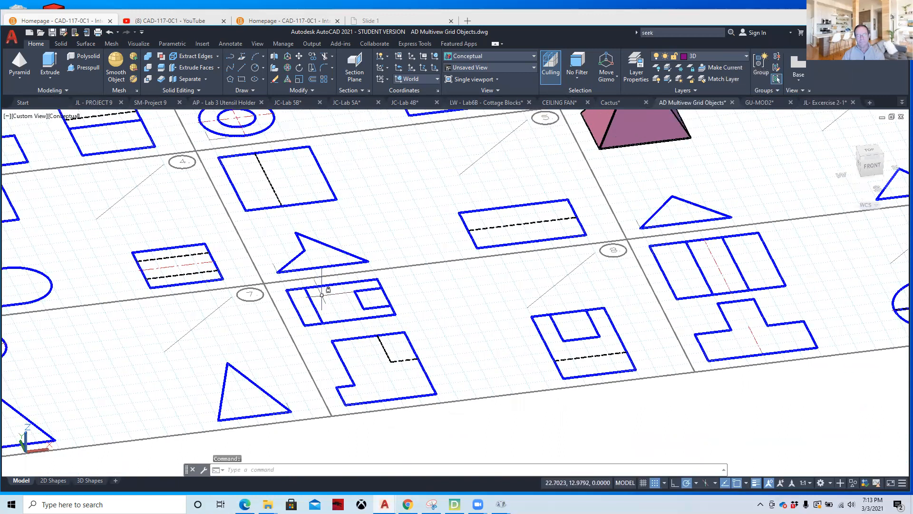
pyautogui.write('w')
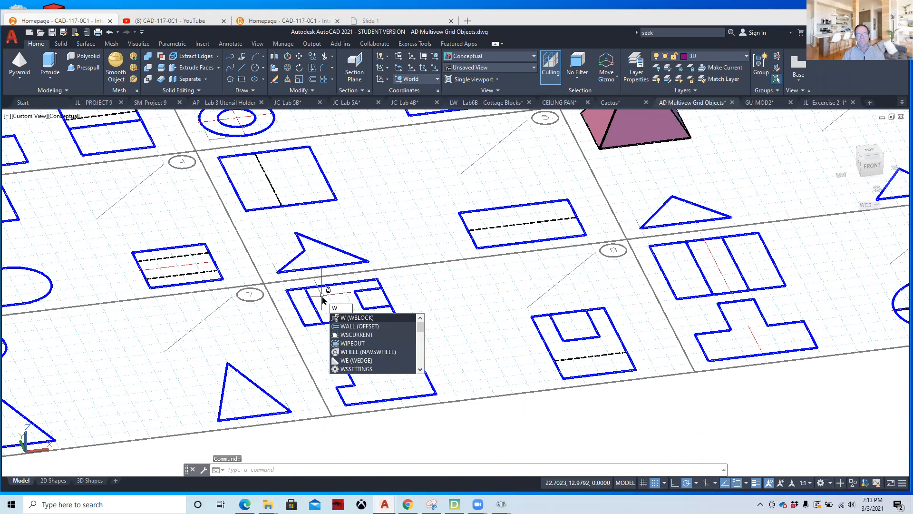
pyautogui.press('BackSpace')
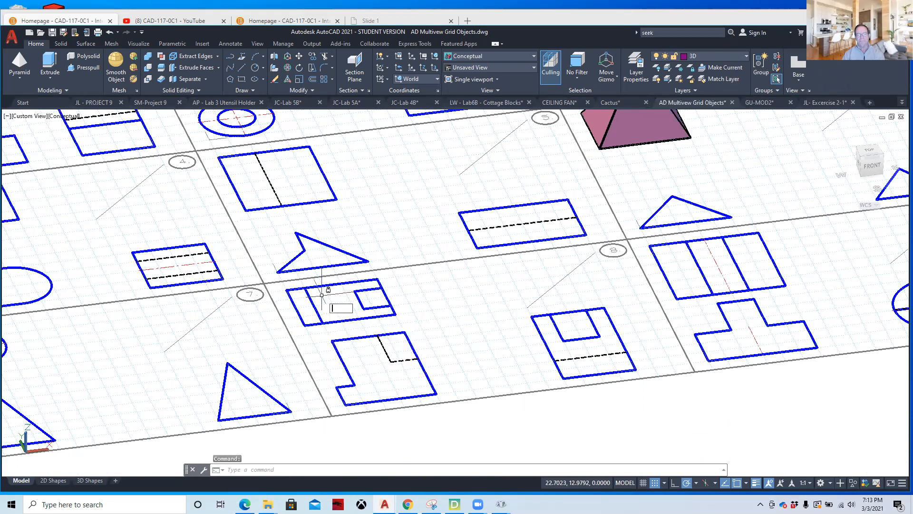
pyautogui.press('Escape')
# - Start copying the top view in grid cell 8, selecting its whole outline and inner lines with a window polygon (WP)
pyautogui.write('COp')
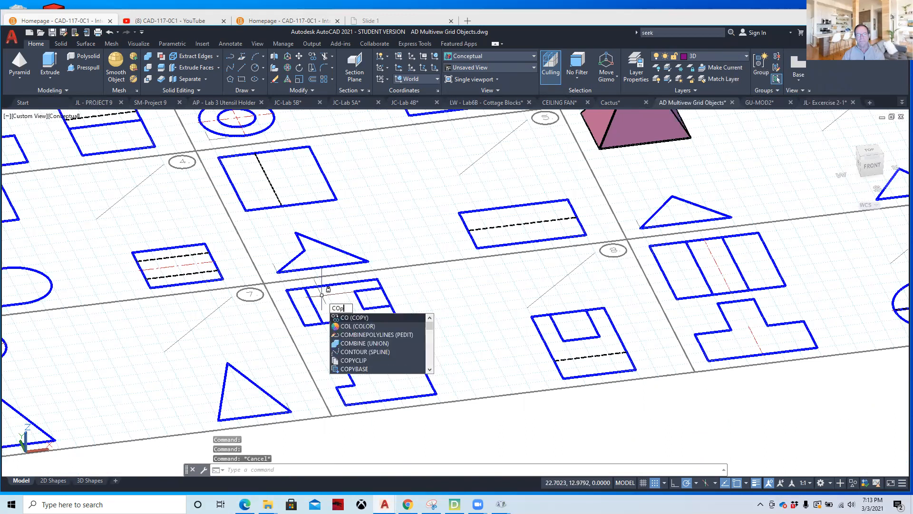
pyautogui.press('Return')
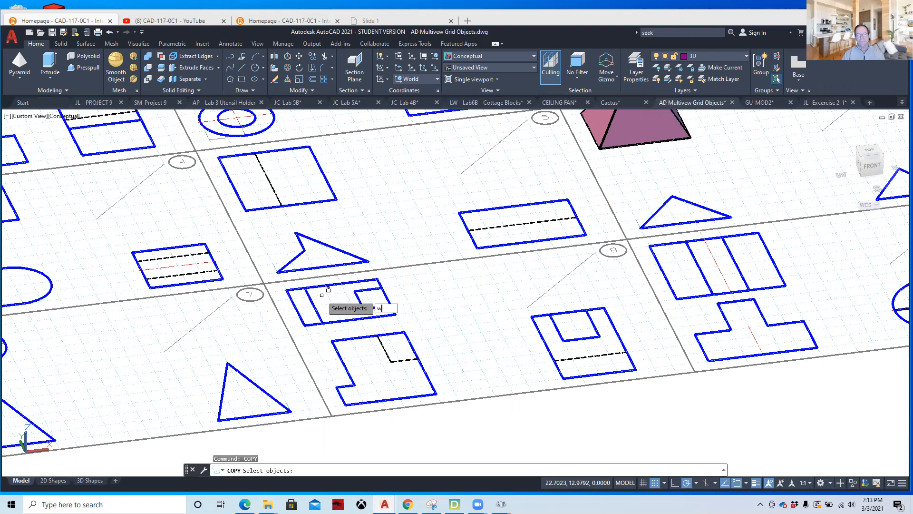
pyautogui.press('Return')
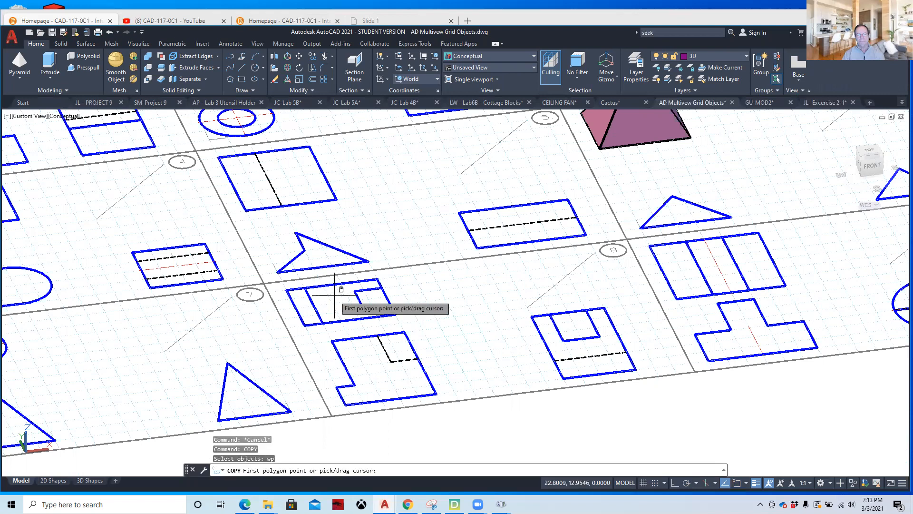
pyautogui.click(341, 278)
pyautogui.click(283, 288)
pyautogui.click(281, 305)
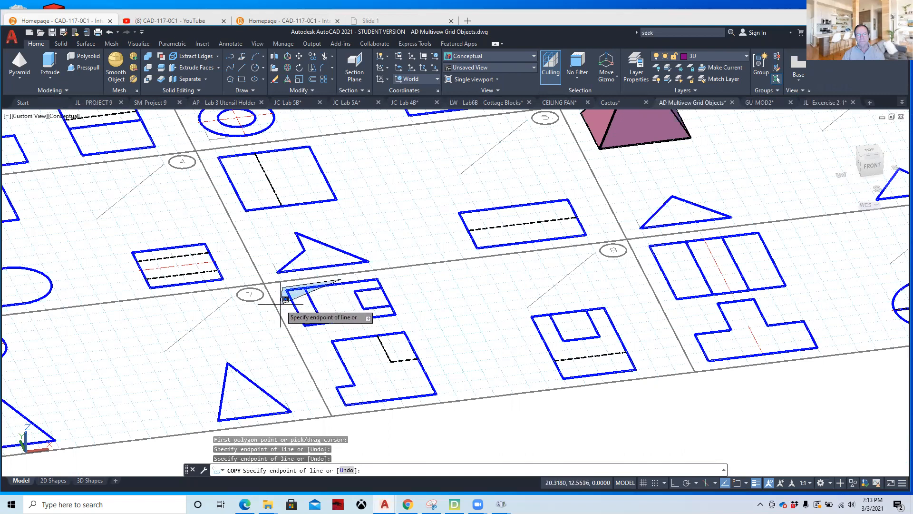
pyautogui.click(302, 337)
pyautogui.click(420, 317)
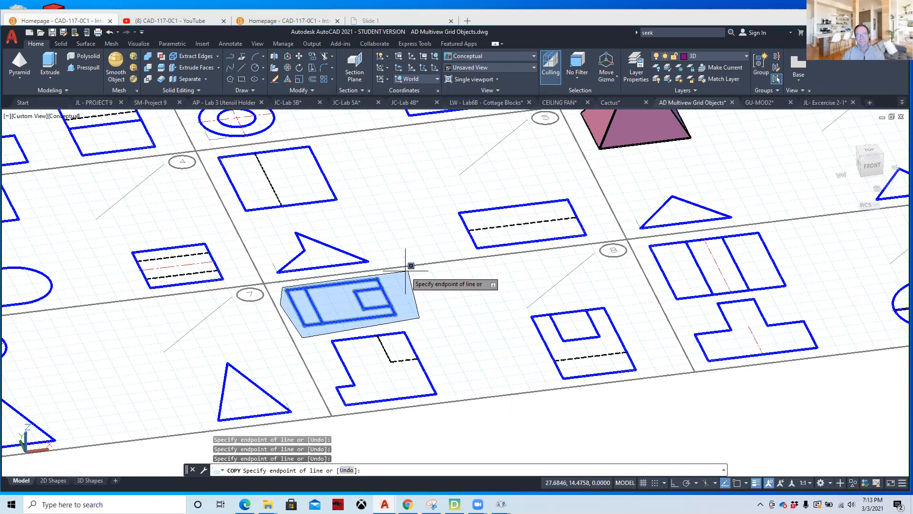
pyautogui.press('Return')
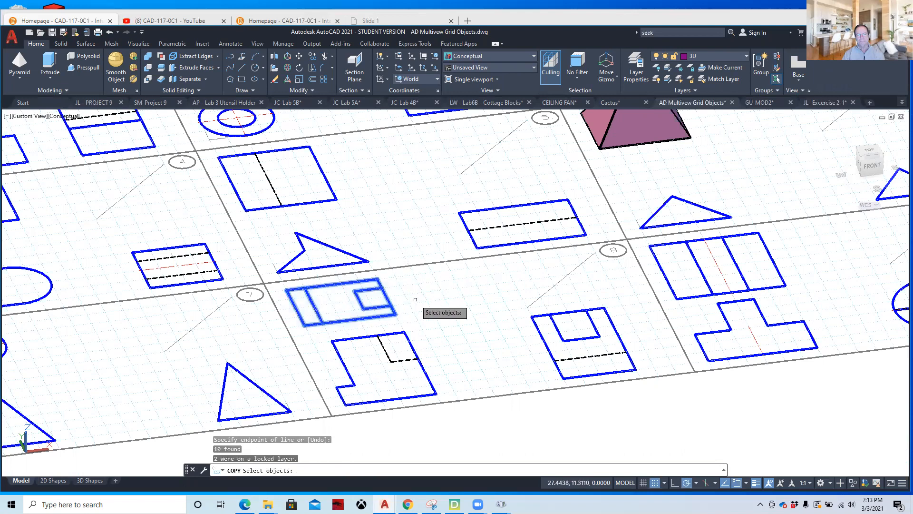
pyautogui.press('Return')
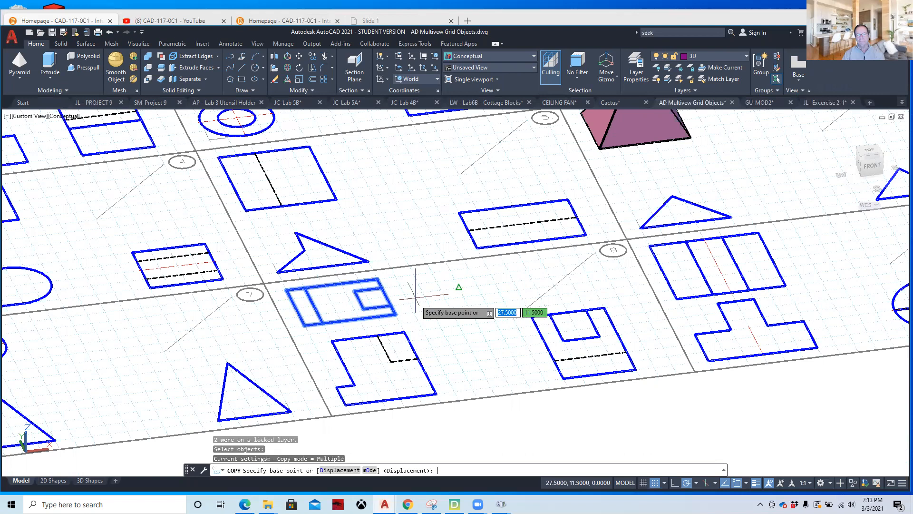
# - Place the copied top view in the empty space in front of the grid at about 28.5, -15.5, using its front-left corner as base point
pyautogui.click(305, 325)
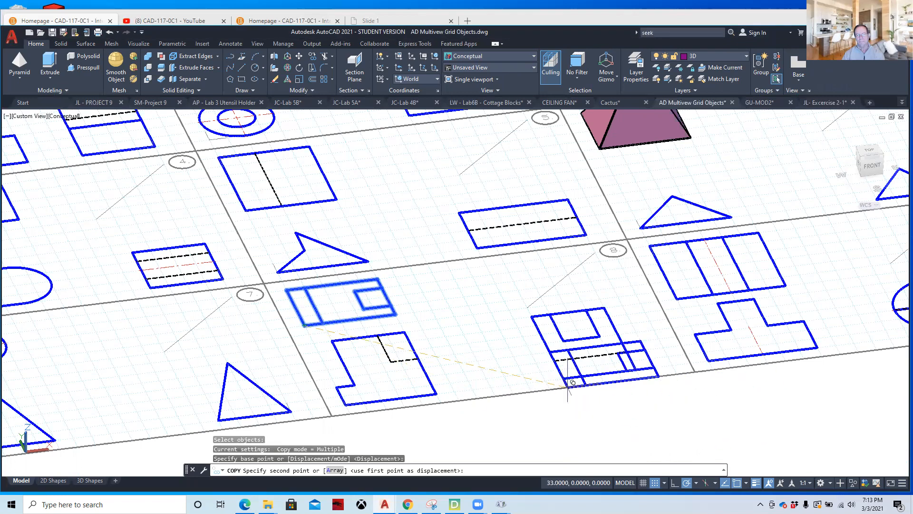
pyautogui.scroll(-6, 570, 380)
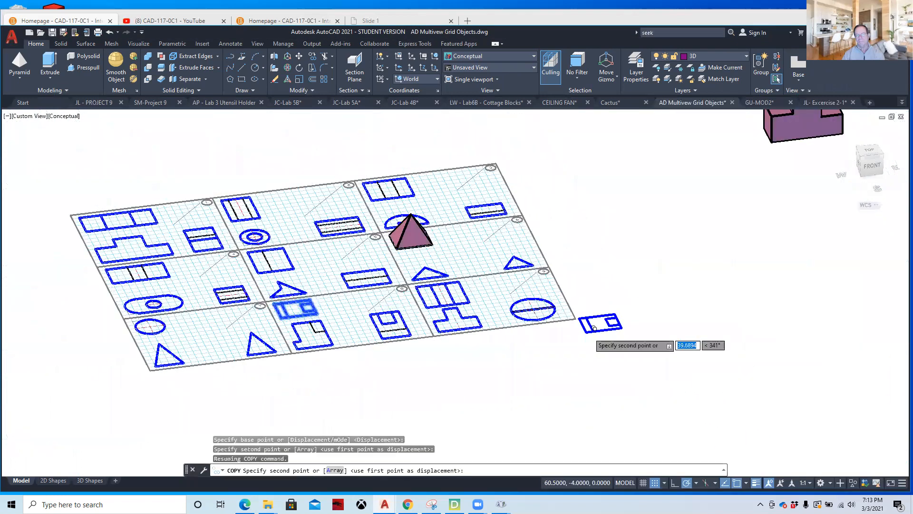
pyautogui.scroll(-2, 595, 328)
pyautogui.moveTo(555, 295); pyautogui.dragTo(301, 338, button='middle')
pyautogui.moveTo(531, 265); pyautogui.dragTo(724, 228, button='middle')
pyautogui.moveTo(320, 384); pyautogui.dragTo(367, 364, button='middle')
pyautogui.scroll(3, 355, 385)
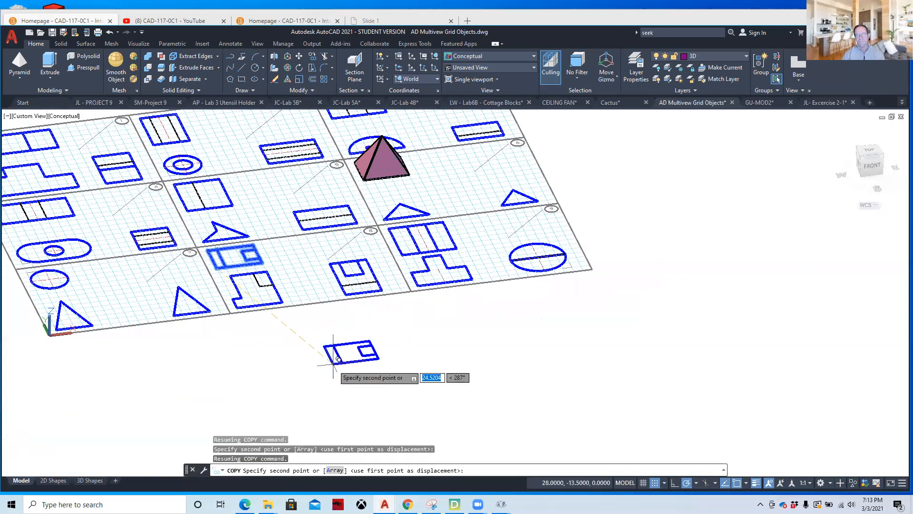
pyautogui.scroll(2, 333, 364)
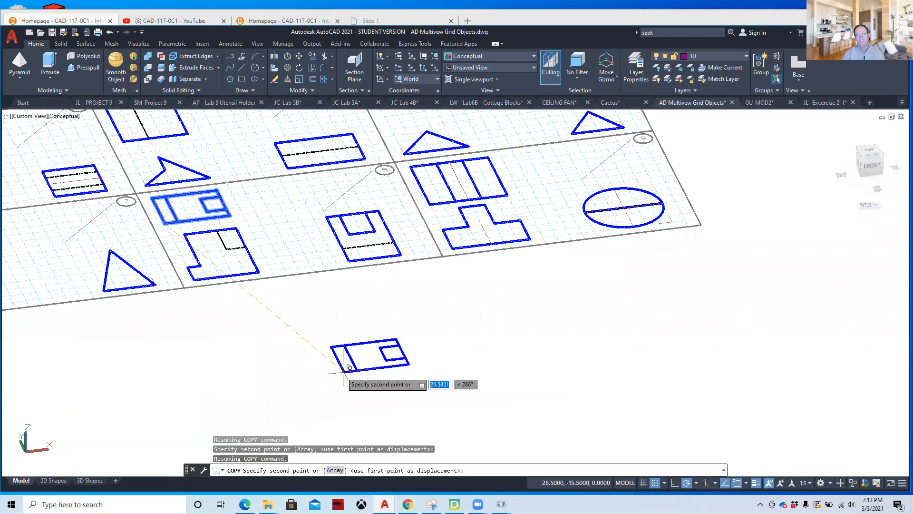
pyautogui.click(344, 371)
pyautogui.press('Escape')
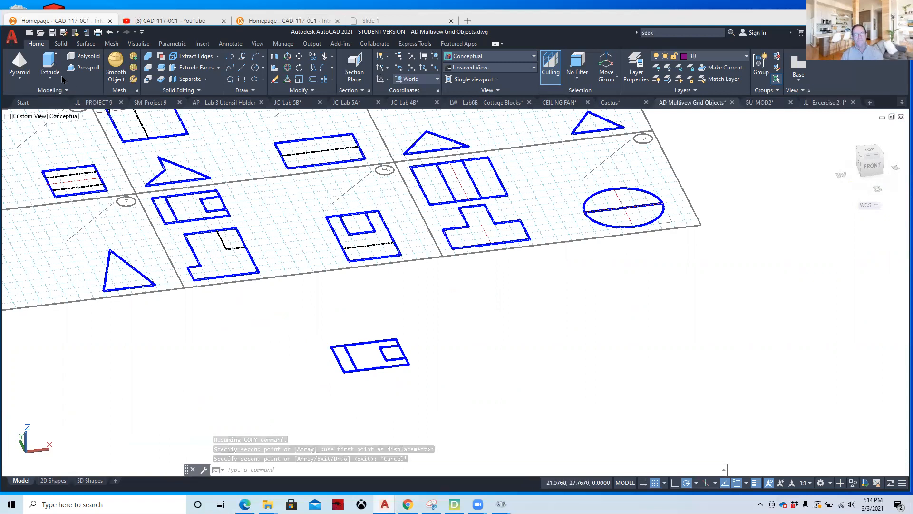
# - Presspull the copied top view's narrow end strip to a height of 2 and the adjoining notched area to 5
pyautogui.click(86, 69)
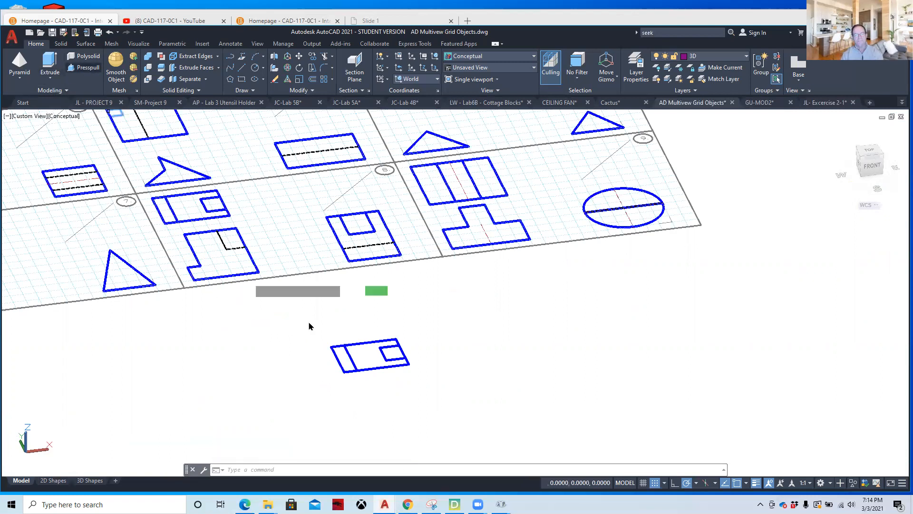
pyautogui.click(351, 360)
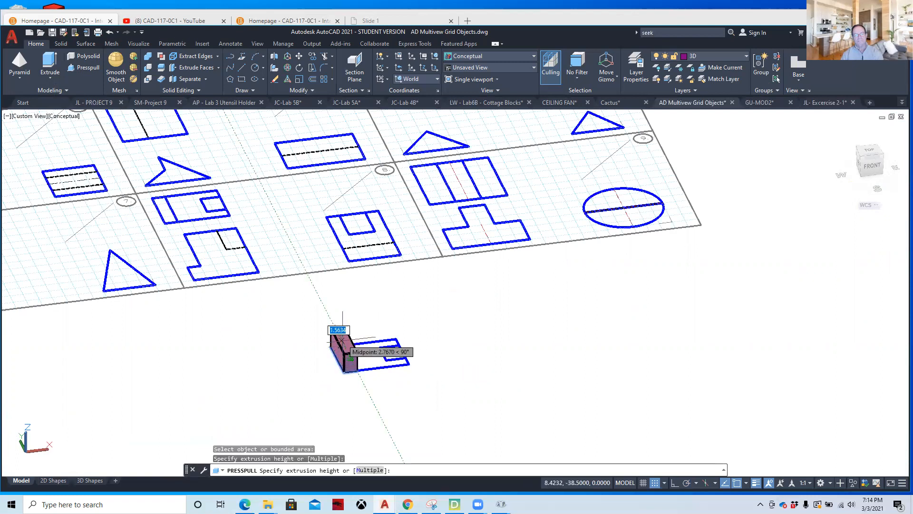
pyautogui.write('2')
pyautogui.press('Return')
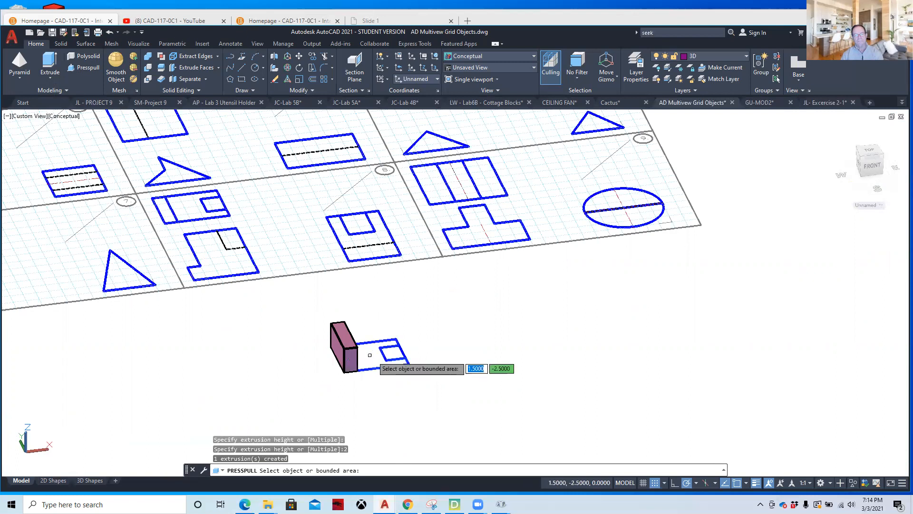
pyautogui.click(370, 355)
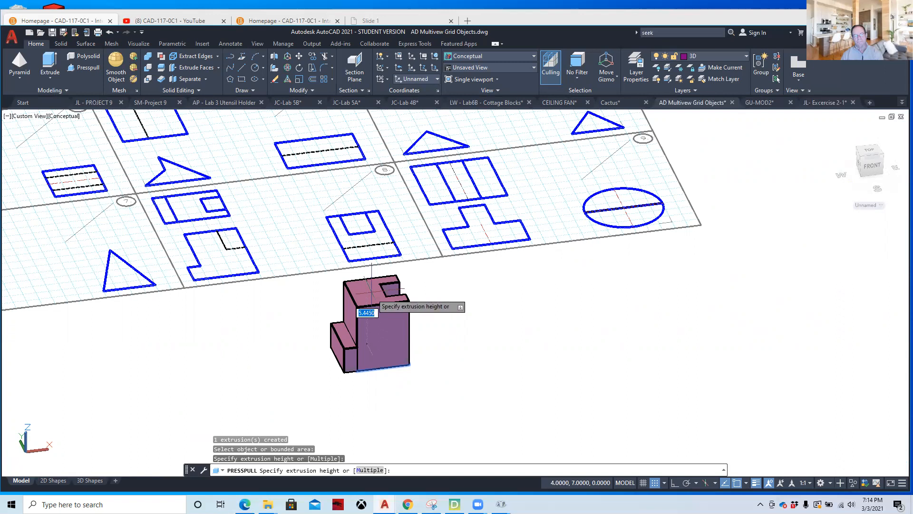
pyautogui.press('Return')
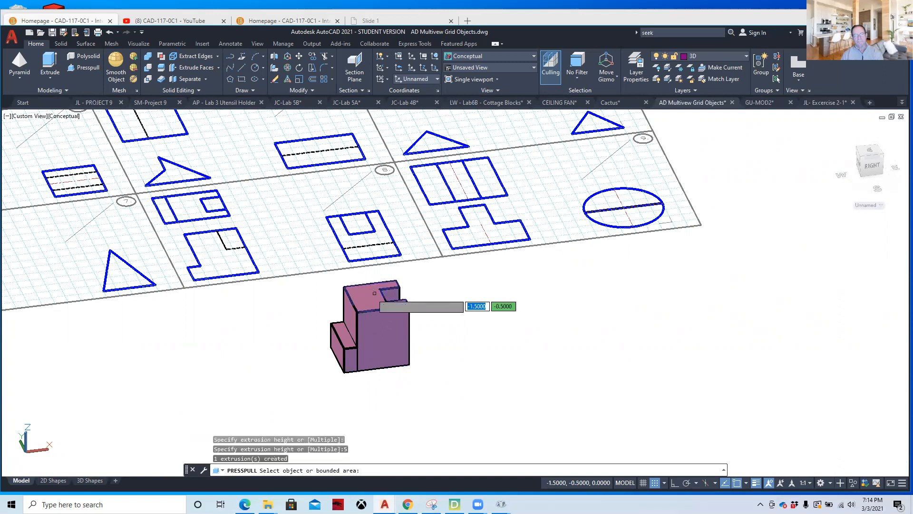
# - Draw a rectangle on the open floor of the notch, between its outer corner and the diagonally opposite inner corner
pyautogui.keyDown('shift'); pyautogui.moveTo(500, 360); pyautogui.dragTo(198, 330, button='middle'); pyautogui.keyUp('shift')
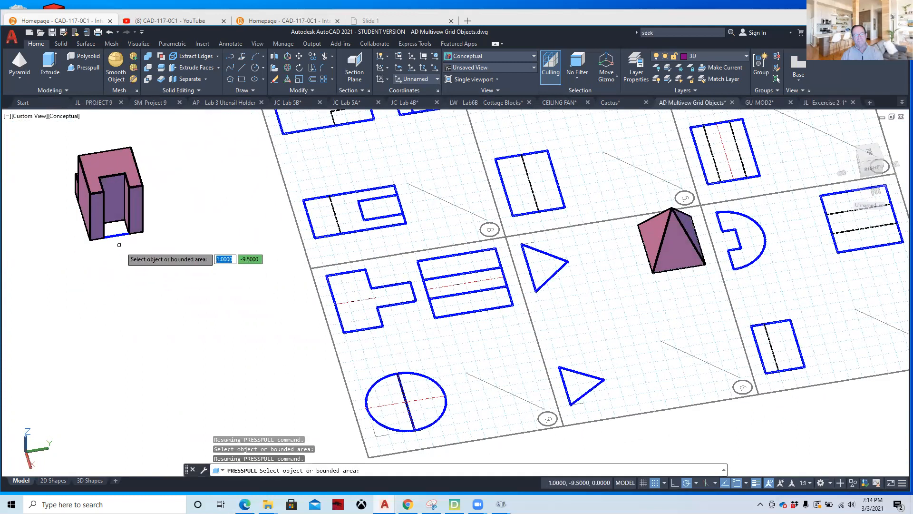
pyautogui.scroll(2, 124, 233)
pyautogui.scroll(4, 124, 230)
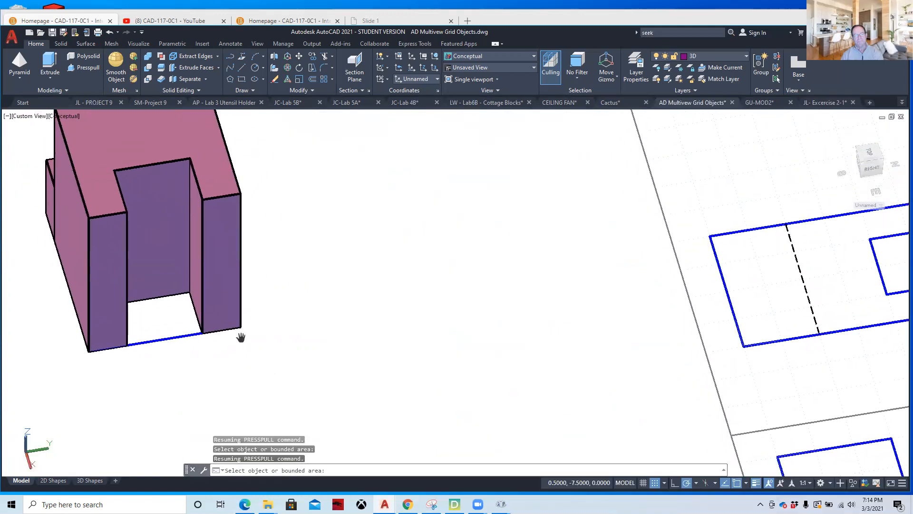
pyautogui.press('Escape')
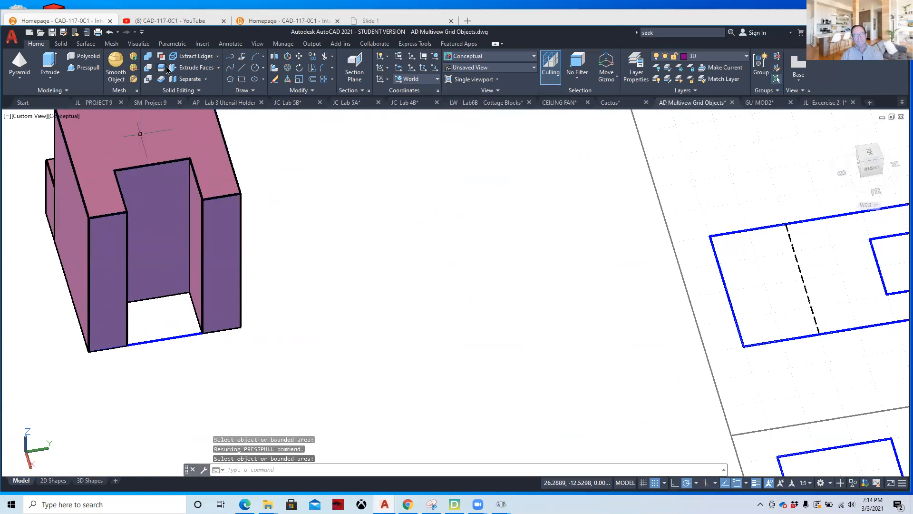
pyautogui.click(241, 80)
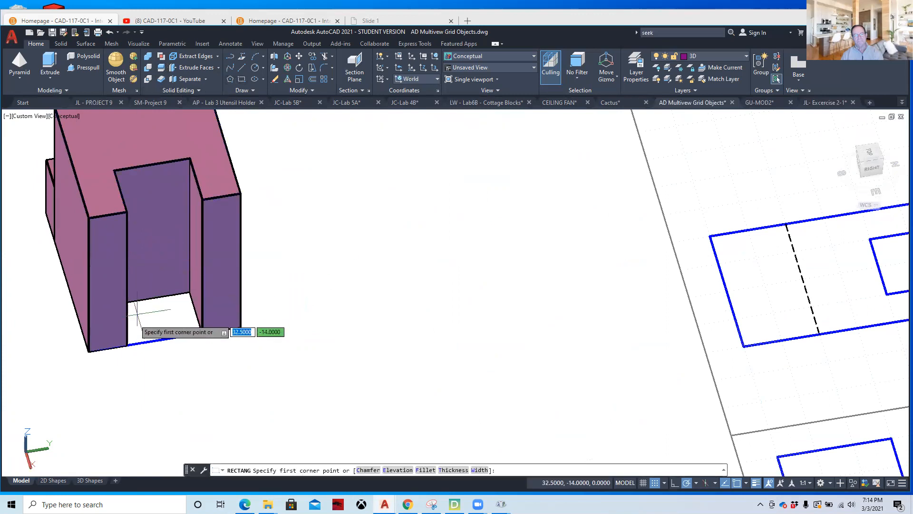
pyautogui.click(127, 344)
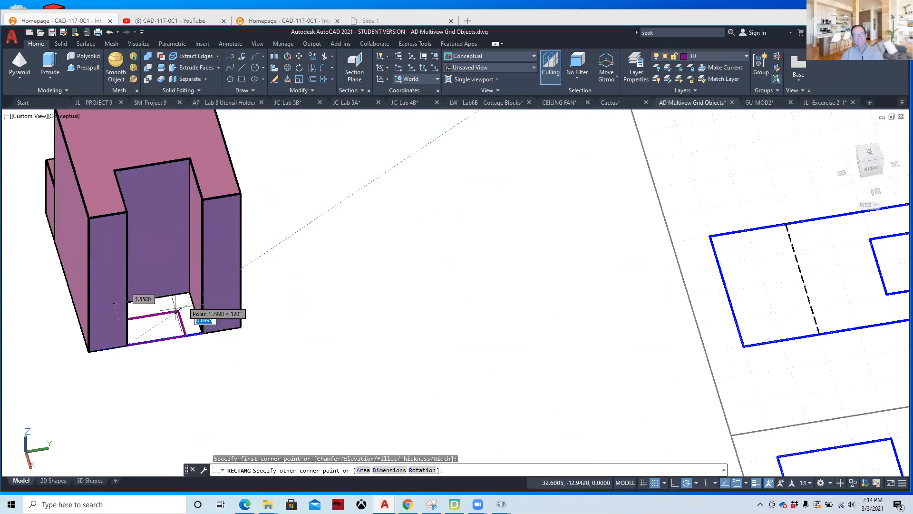
pyautogui.click(189, 291)
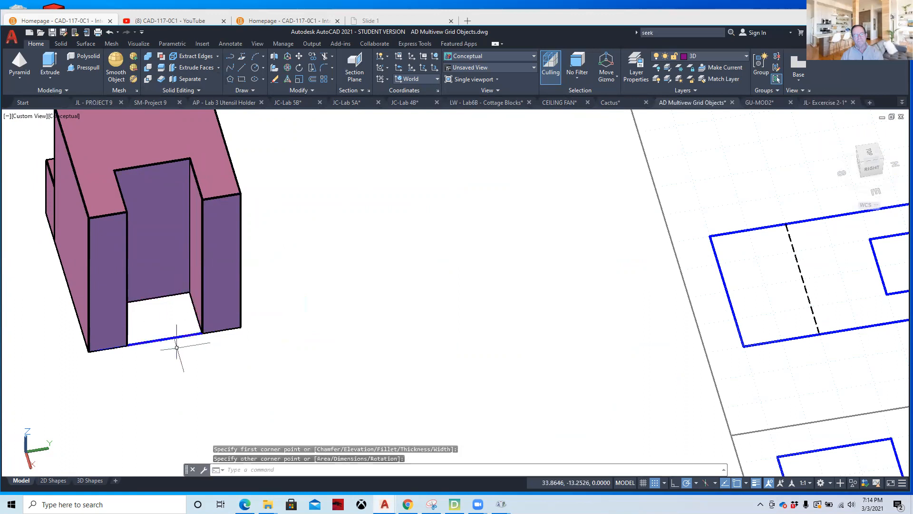
pyautogui.press('Escape')
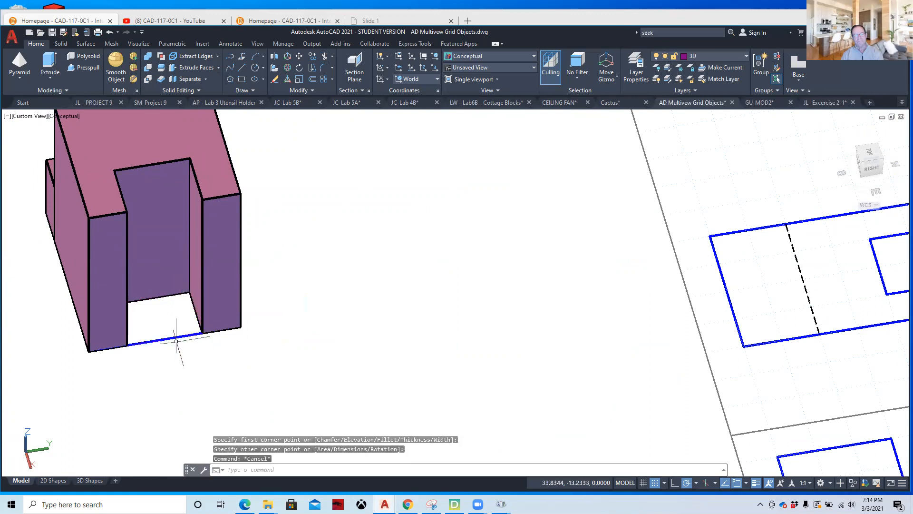
# - Switch to the 2D Wireframe visual style and extrude the notch rectangle to a height of 2
pyautogui.click(70, 123)
pyautogui.click(96, 138)
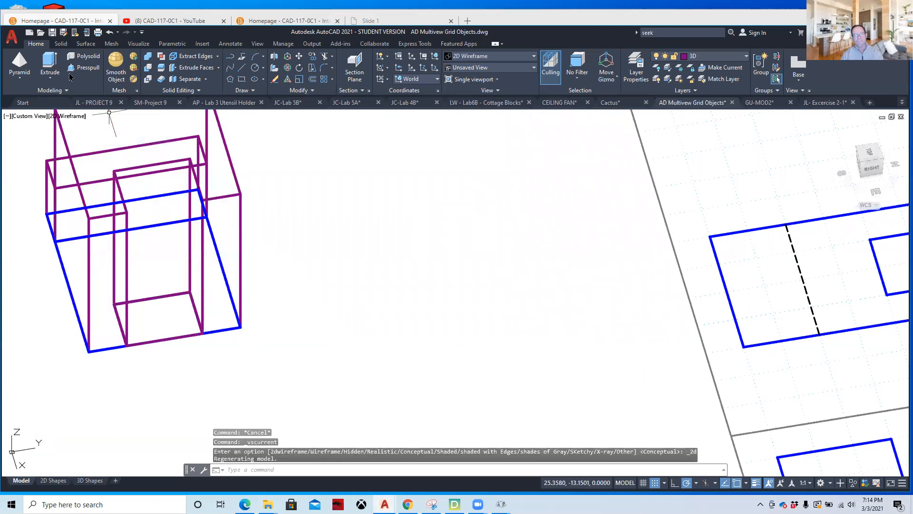
pyautogui.click(47, 67)
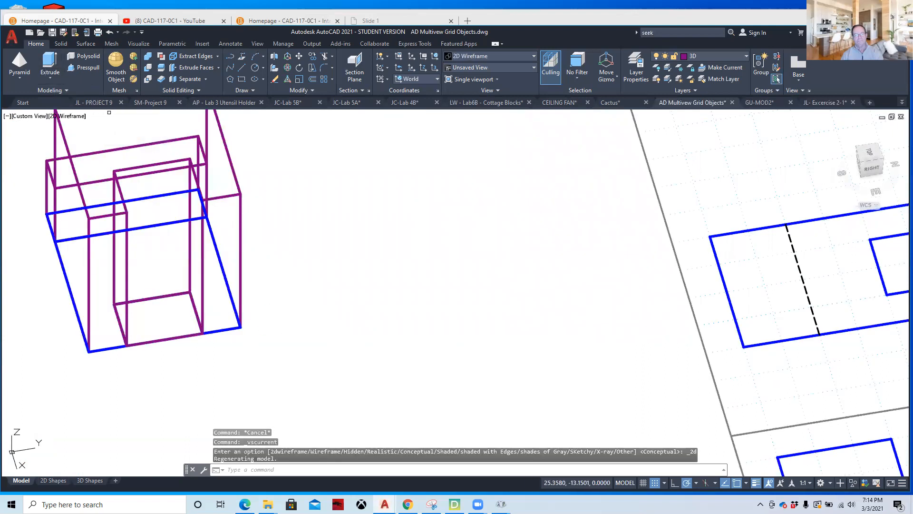
pyautogui.click(175, 338)
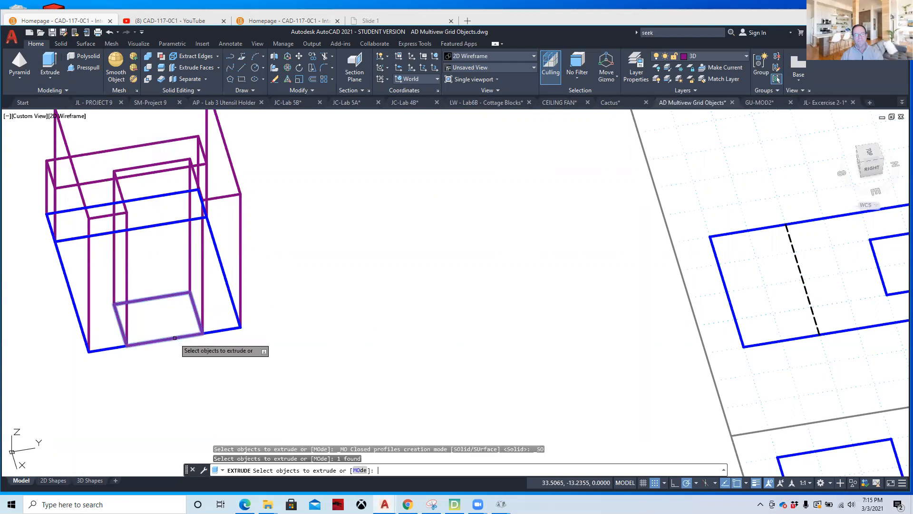
pyautogui.press('Return')
pyautogui.scroll(-2, 254, 285)
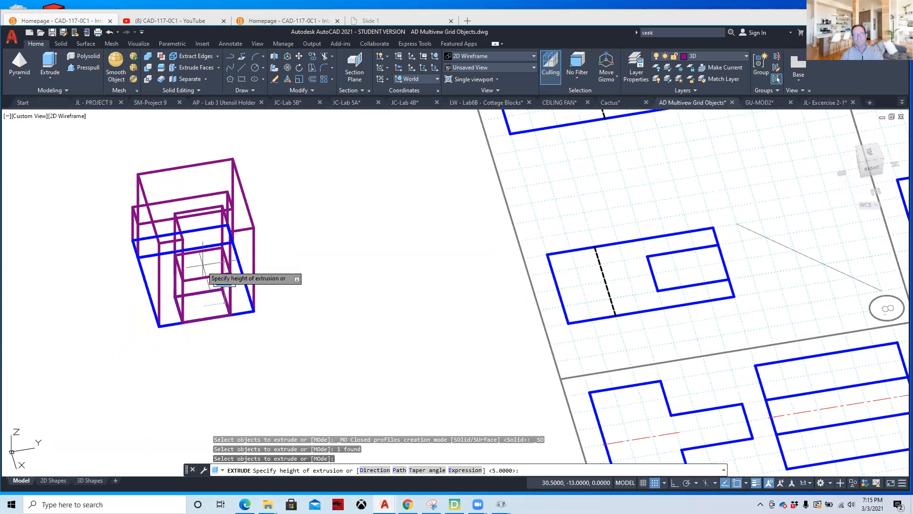
pyautogui.write('2')
pyautogui.press('Return')
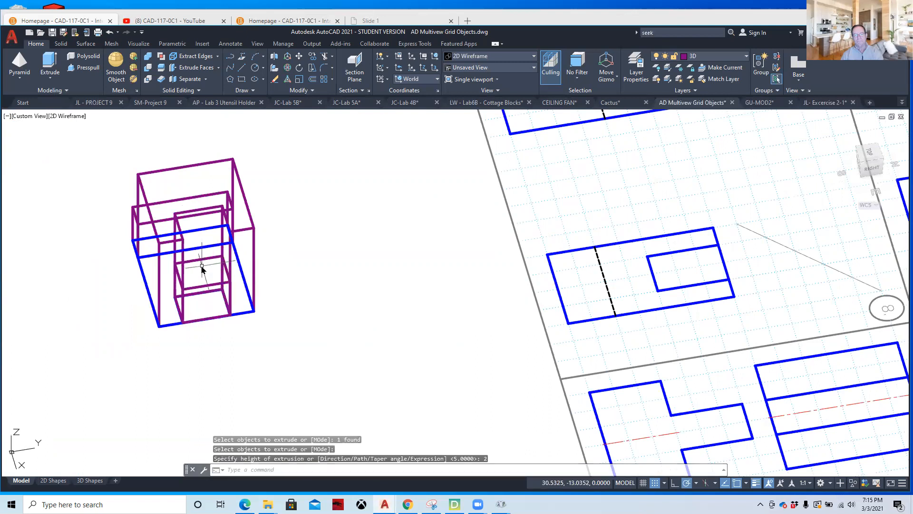
# - Set the visual style back to Conceptual and view object 8 from its notched side
pyautogui.click(69, 116)
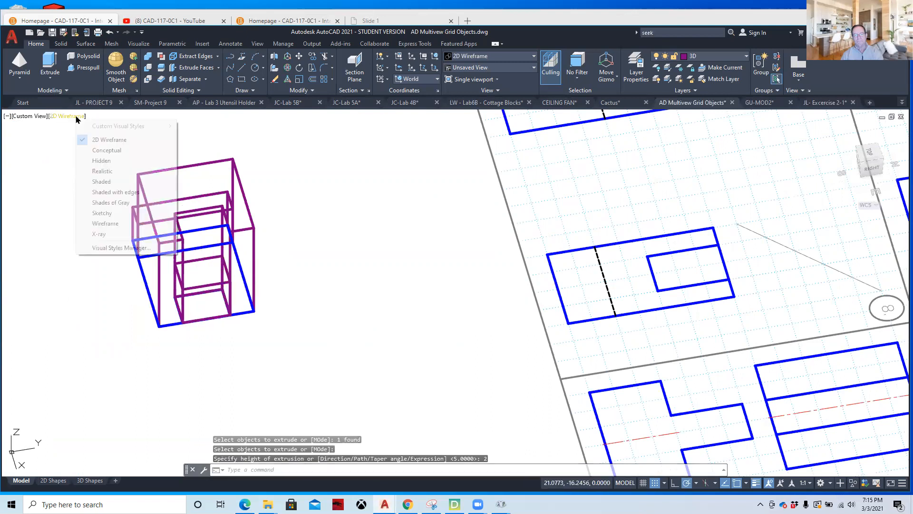
pyautogui.click(97, 150)
pyautogui.keyDown('shift'); pyautogui.moveTo(139, 316); pyautogui.dragTo(226, 257, button='middle'); pyautogui.keyUp('shift')
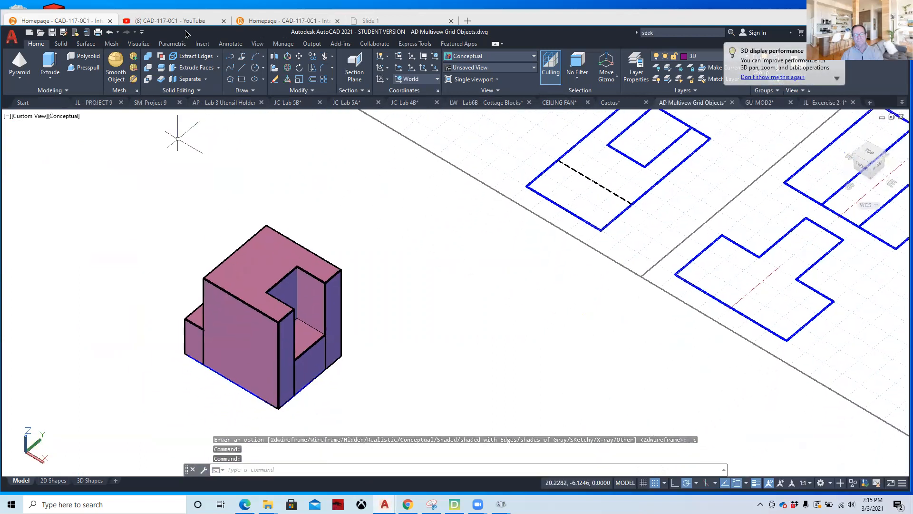
# - Union the end block, the notched block and the notch infill of object 8 into a single solid
pyautogui.click(148, 60)
pyautogui.click(332, 221)
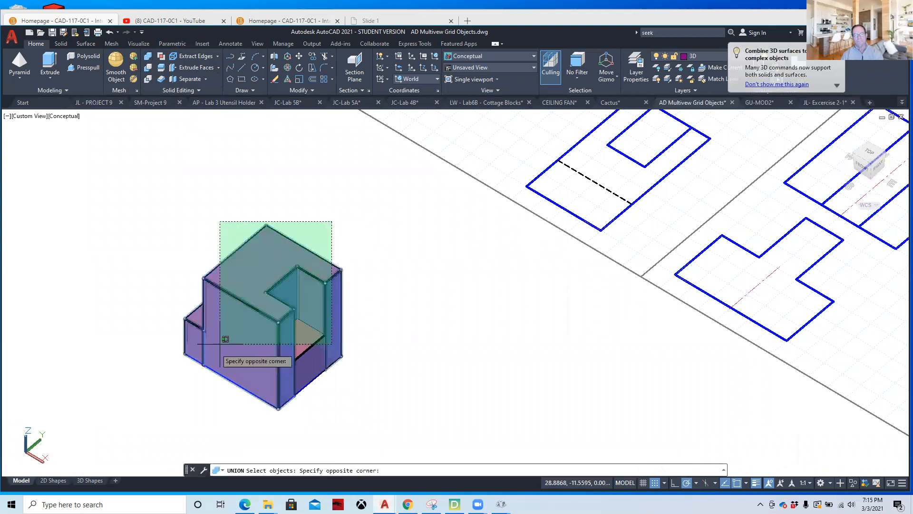
pyautogui.click(181, 378)
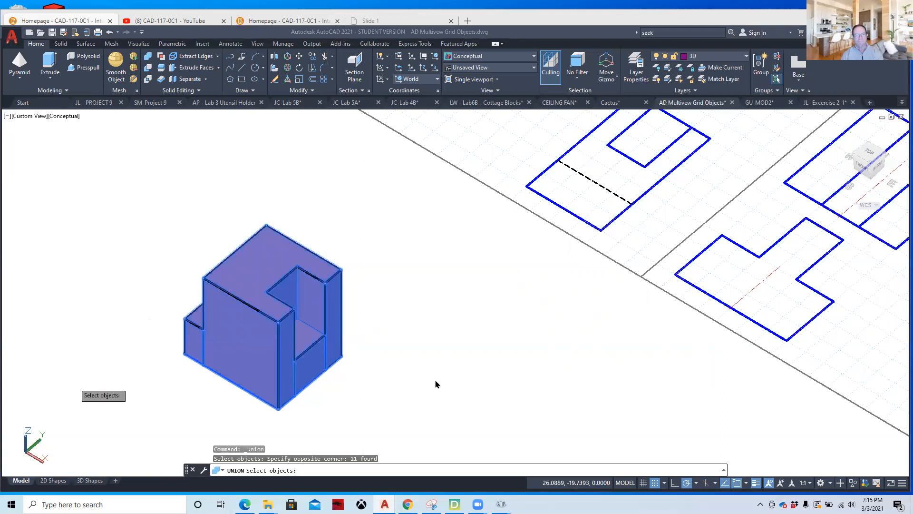
pyautogui.click(305, 412)
pyautogui.click(167, 357)
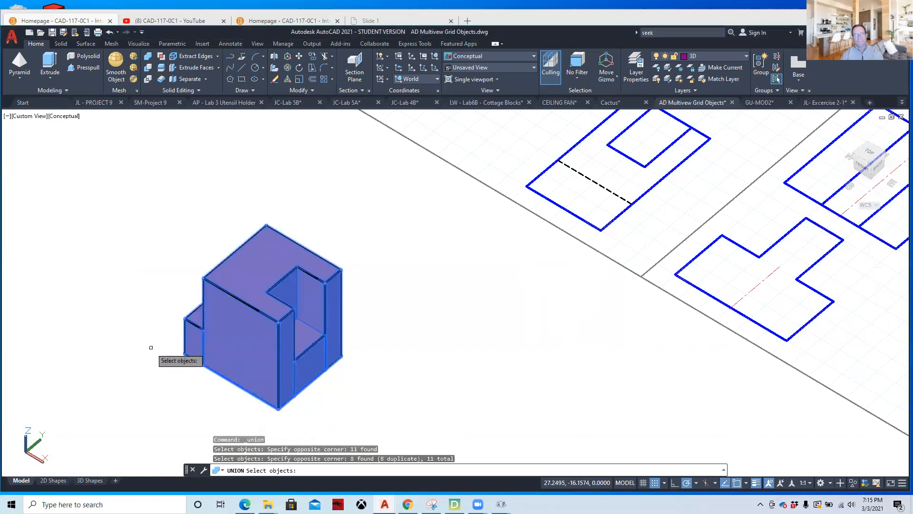
pyautogui.press('Return')
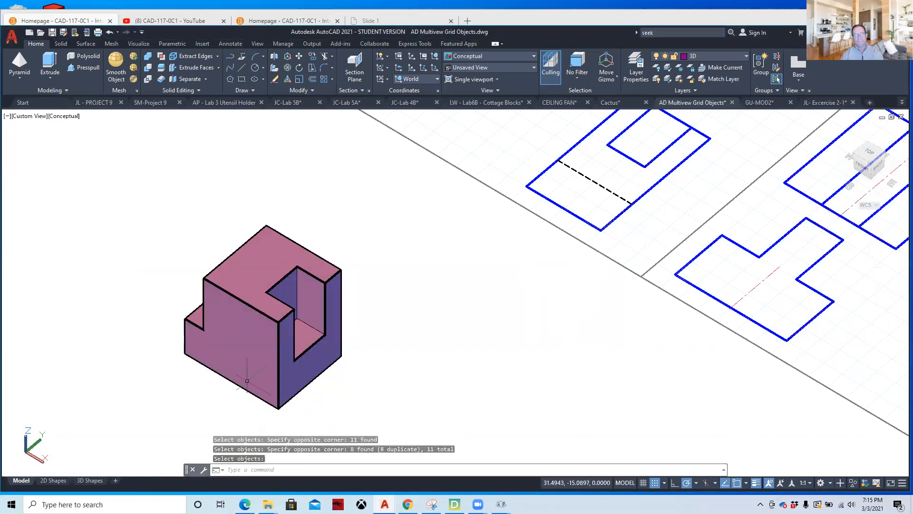
# - Review the finished object beside the grid, and examine the 2D Shapes and 3D Shapes layouts
pyautogui.scroll(-2, 368, 361)
pyautogui.scroll(2, 334, 376)
pyautogui.scroll(-1, 429, 343)
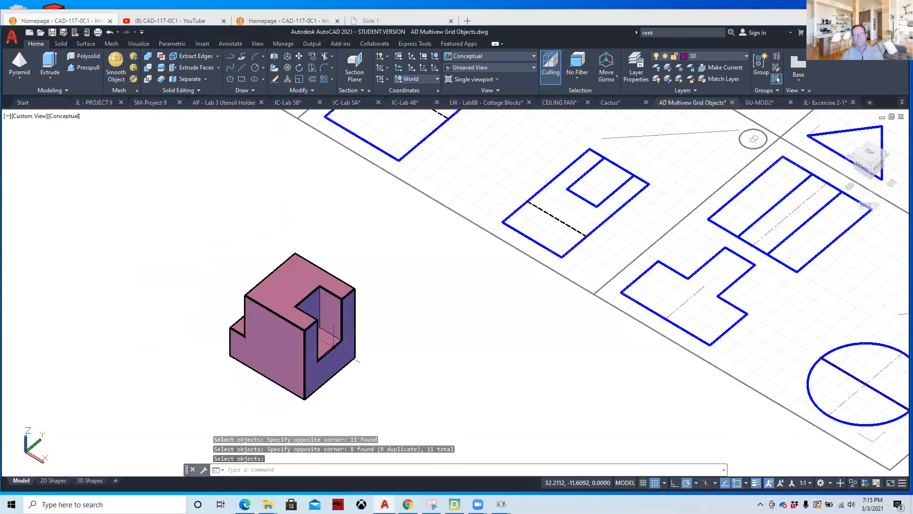
pyautogui.moveTo(449, 343); pyautogui.dragTo(239, 296, button='middle')
pyautogui.scroll(-3, 262, 281)
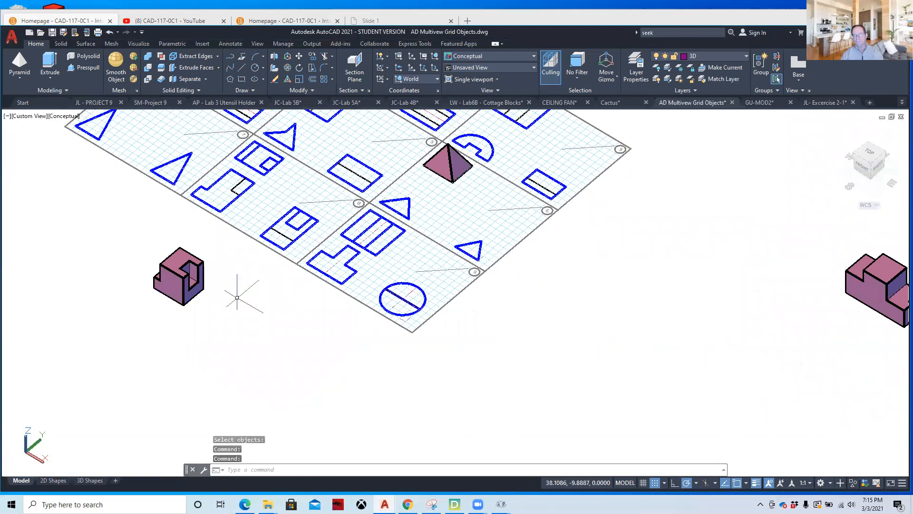
pyautogui.click(54, 481)
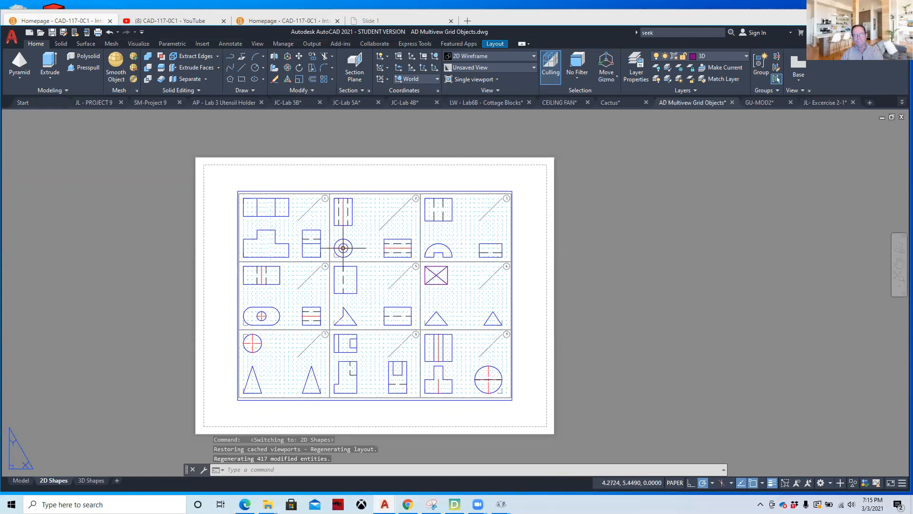
pyautogui.click(90, 481)
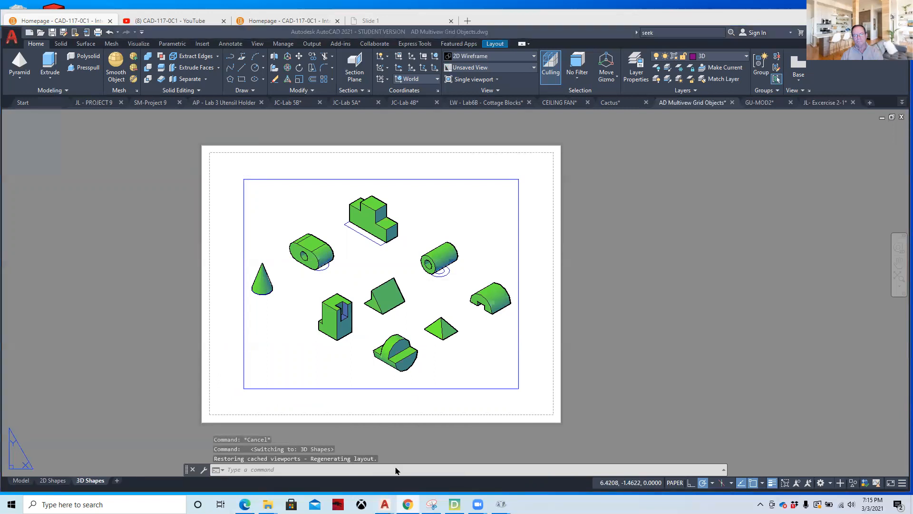
# - Switch to the Edge browser and look over the announcements on the CAD-117-0C1 course homepage
pyautogui.click(245, 504)
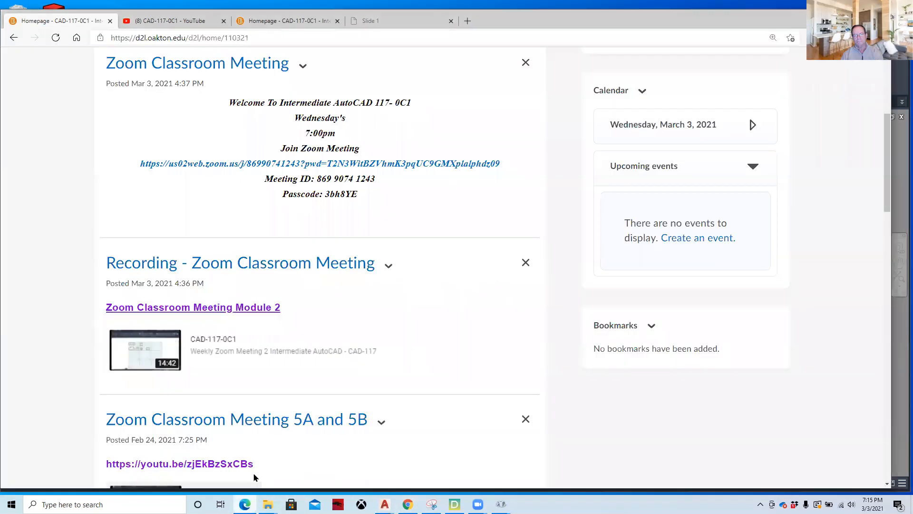
pyautogui.scroll(5, 421, 360)
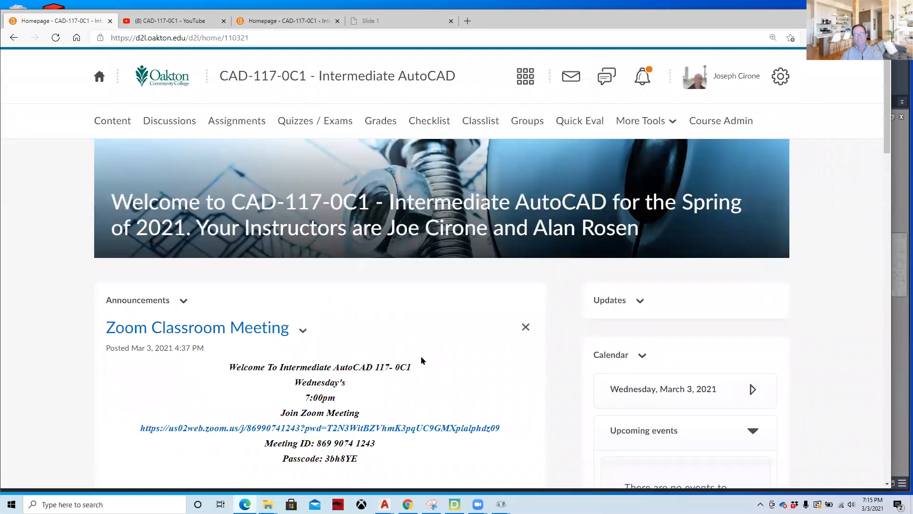
pyautogui.scroll(-5, 421, 359)
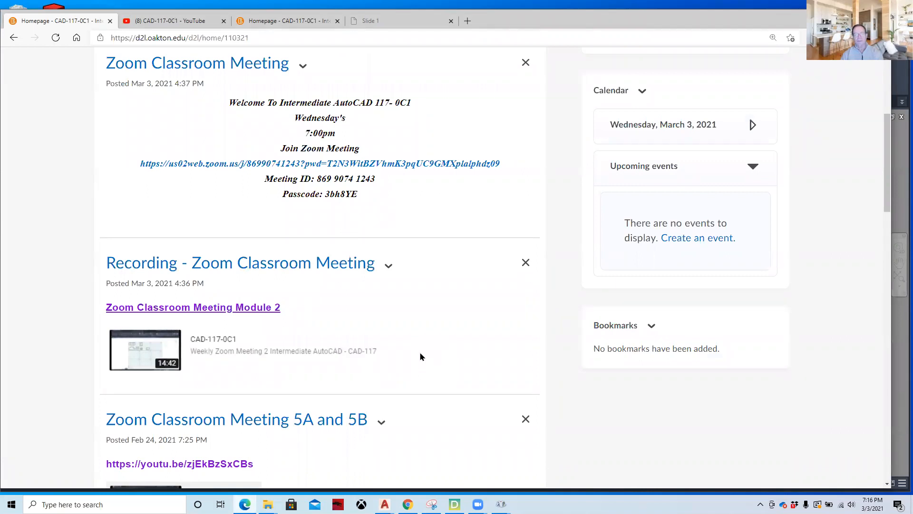
pyautogui.scroll(5, 421, 356)
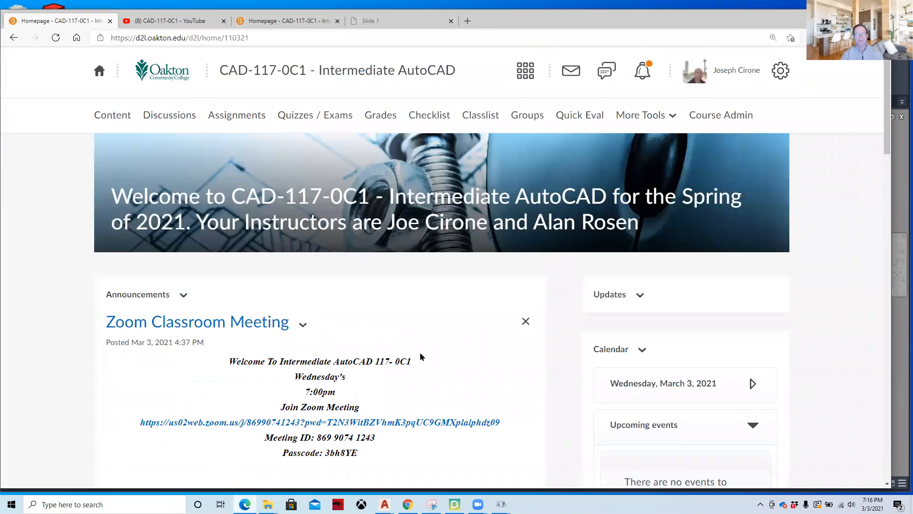